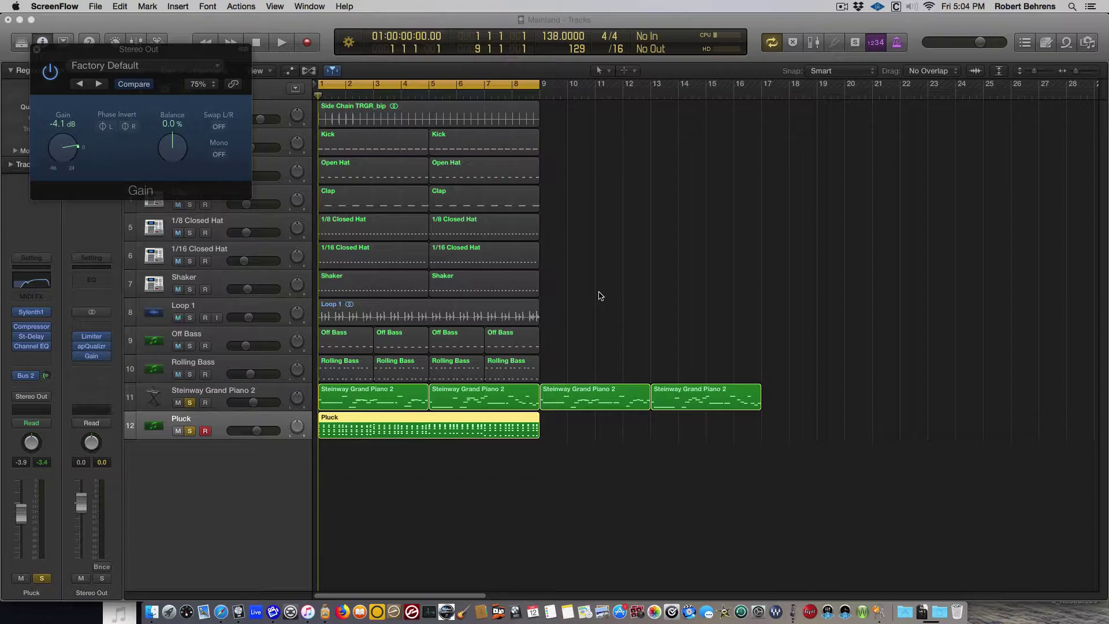
# Play the soloed Steinway Grand Piano 2 and Pluck tracks, comparing the Stereo Out Gain plug-in bypassed and enabled.
pyautogui.click(250, 486)
pyautogui.press('space')
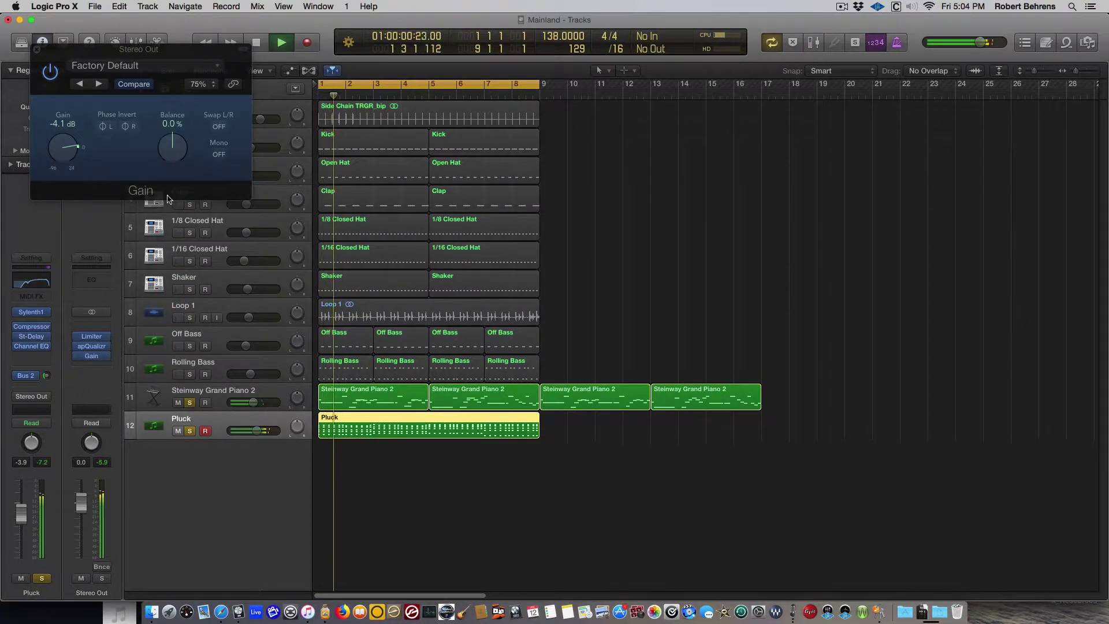
pyautogui.click(50, 73)
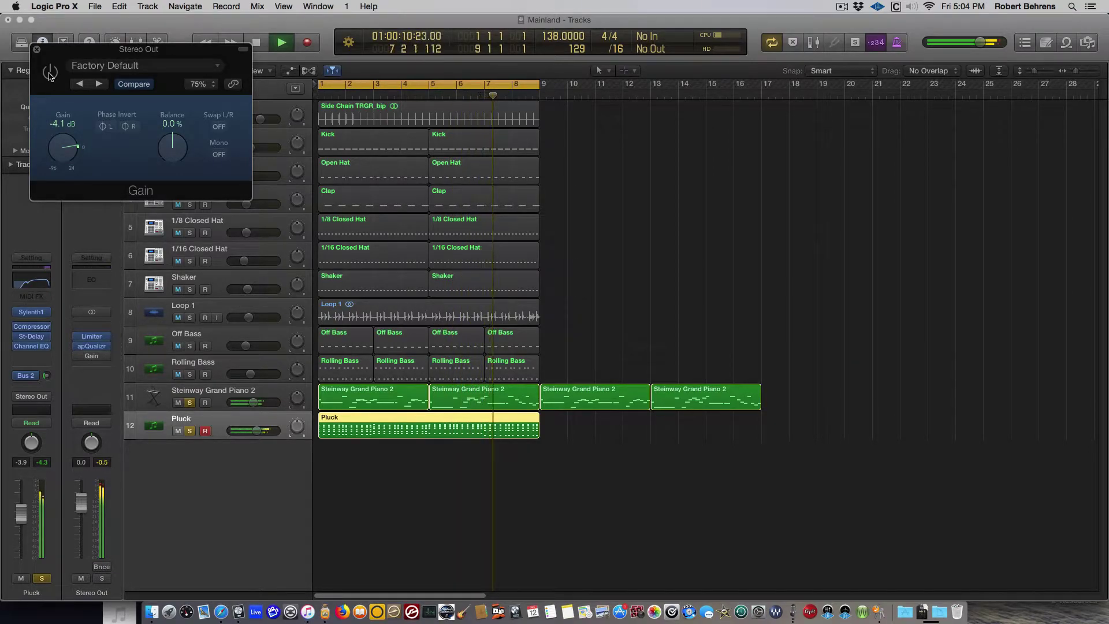
pyautogui.click(50, 73)
pyautogui.press('space')
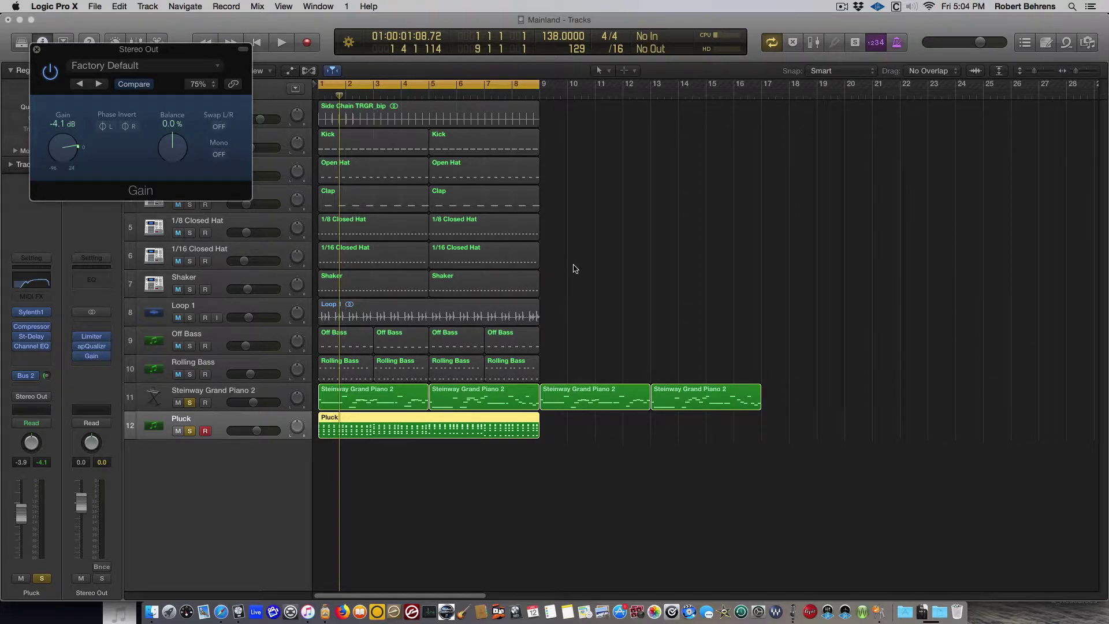
# Unsolo the Steinway Grand Piano 2 and Pluck tracks and play the full mix while bypassing the Stereo Out Gain plug-in.
pyautogui.click(190, 402)
pyautogui.click(189, 431)
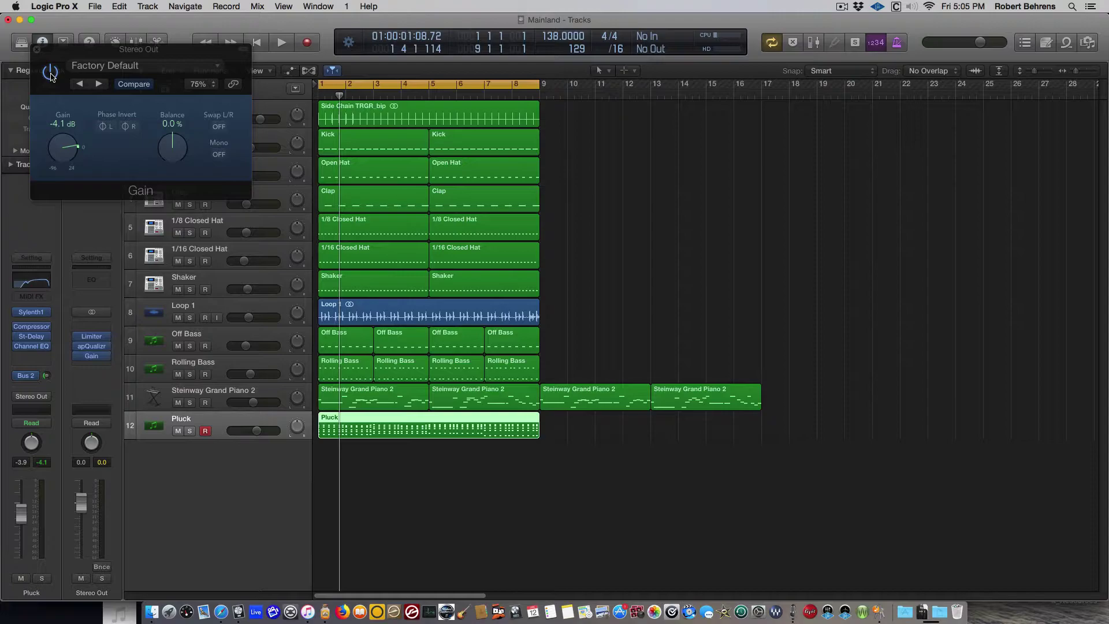
pyautogui.press('space')
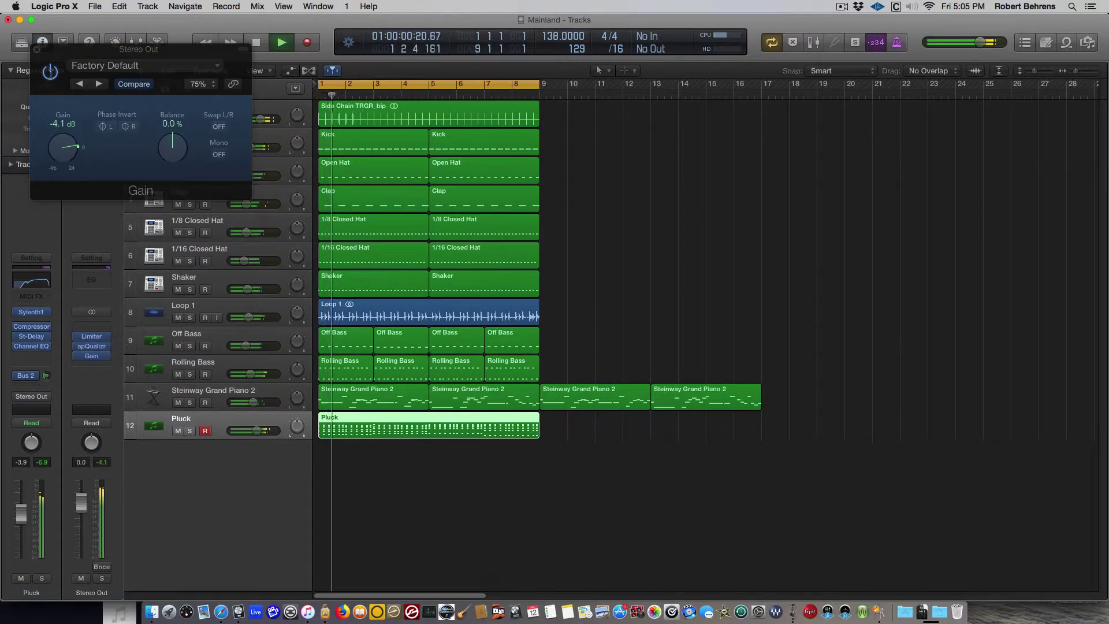
pyautogui.click(51, 74)
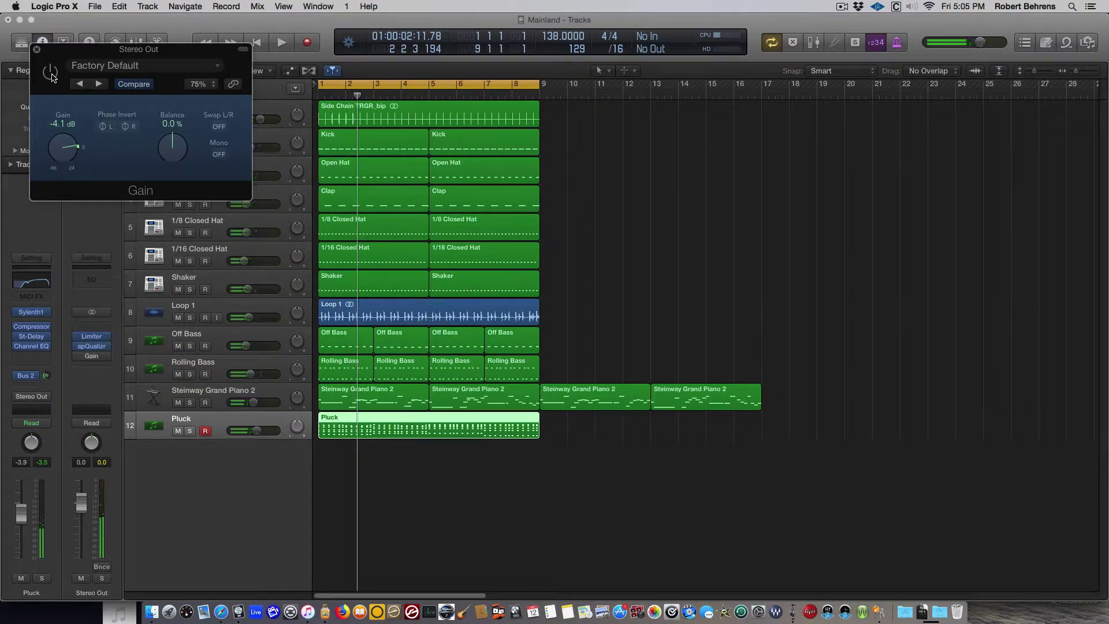
pyautogui.press('Return')
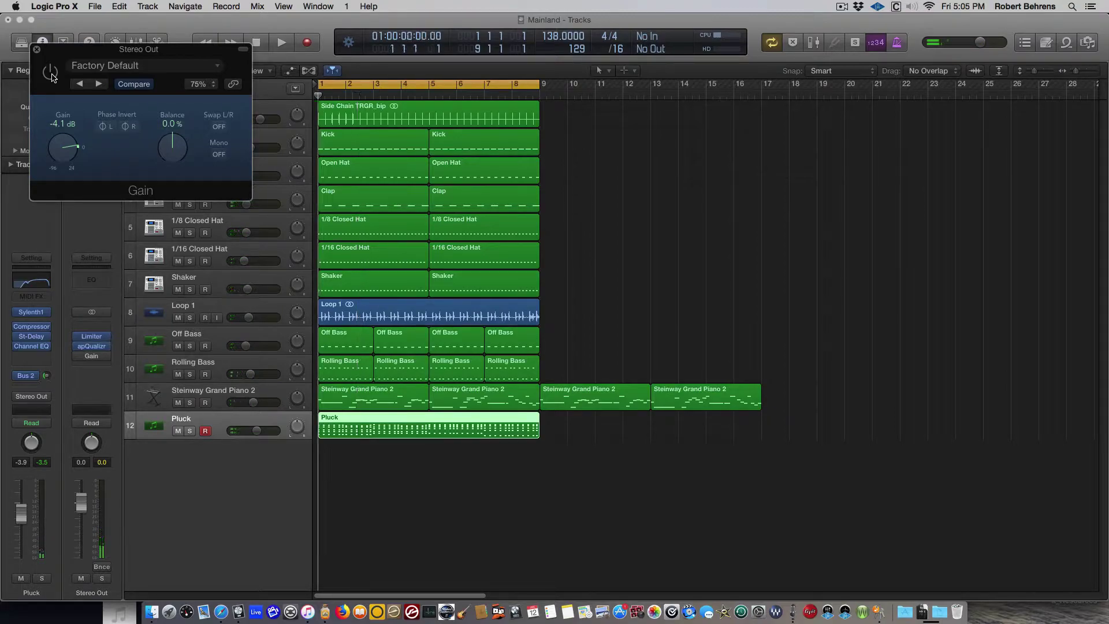
pyautogui.moveTo(59, 52); pyautogui.dragTo(805, 176)
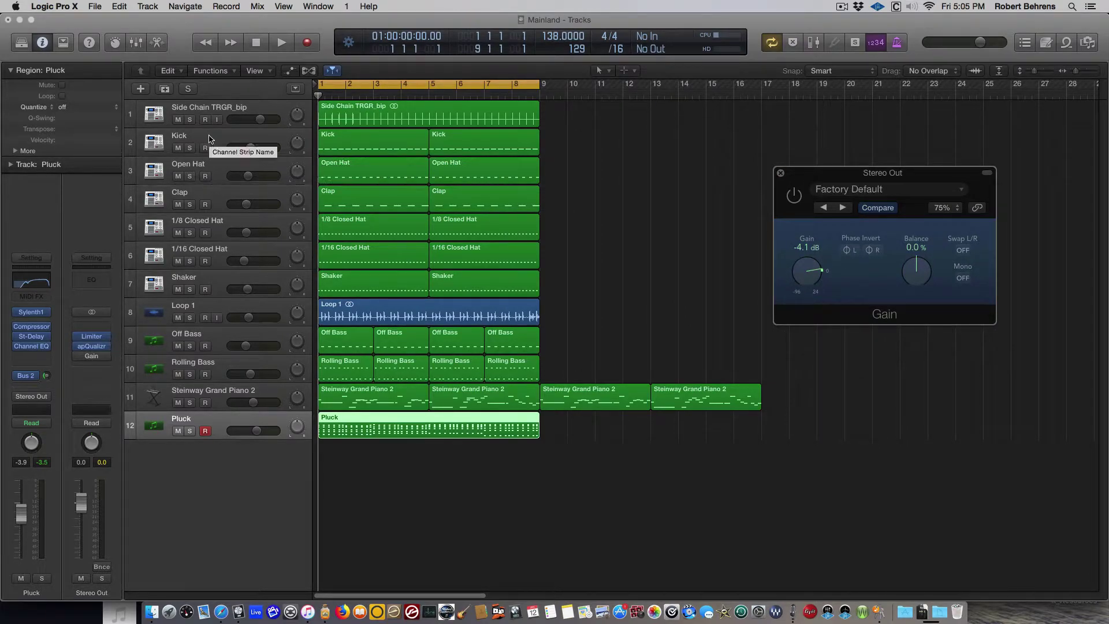
# Solo the Side Chain TRGR_bip and Kick tracks, and play them with the Kick track selected.
pyautogui.click(189, 120)
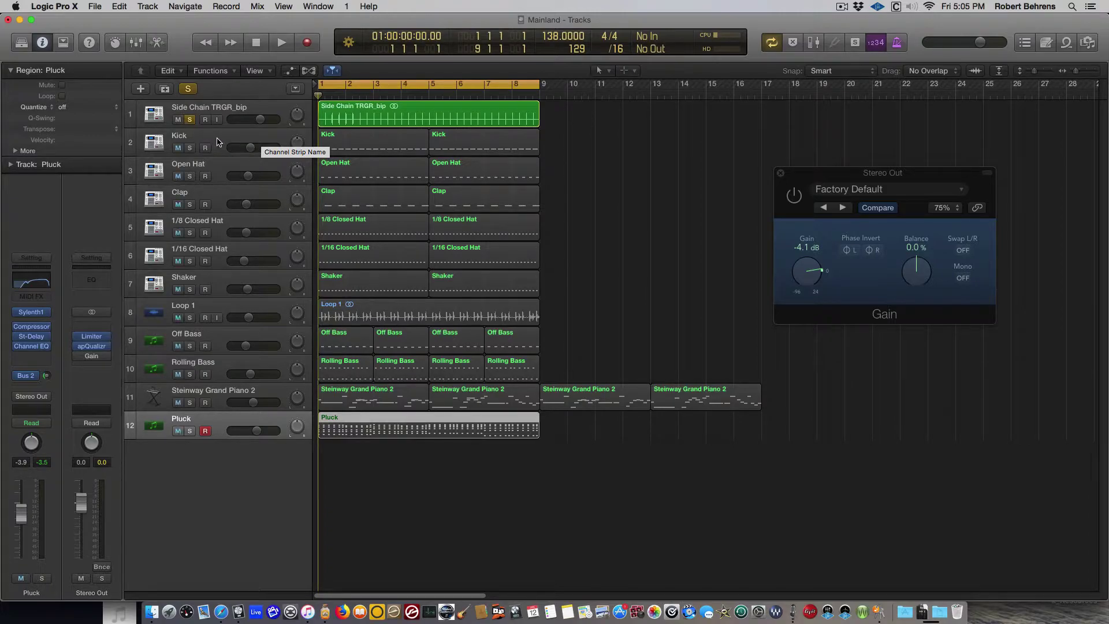
pyautogui.click(189, 148)
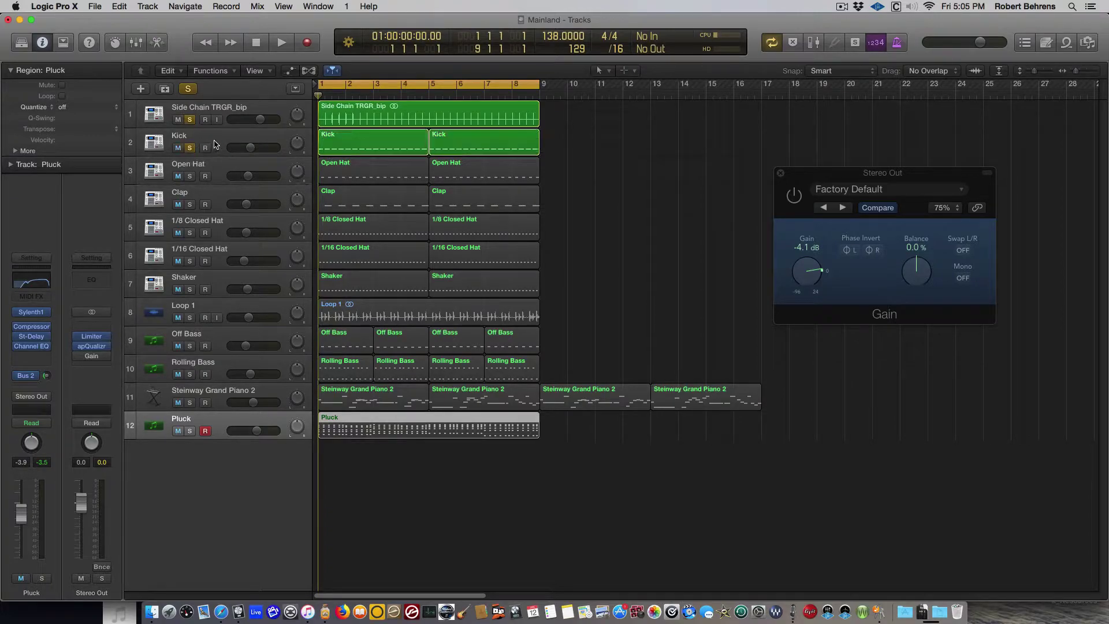
pyautogui.click(214, 143)
pyautogui.moveTo(42, 334)
pyautogui.press('space')
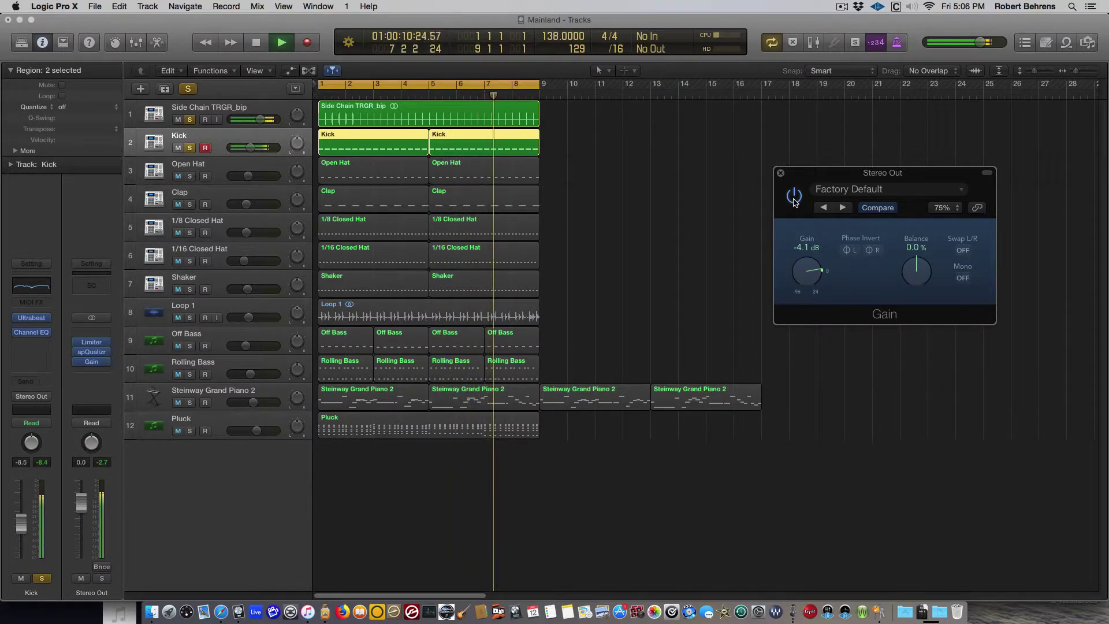
pyautogui.press('space')
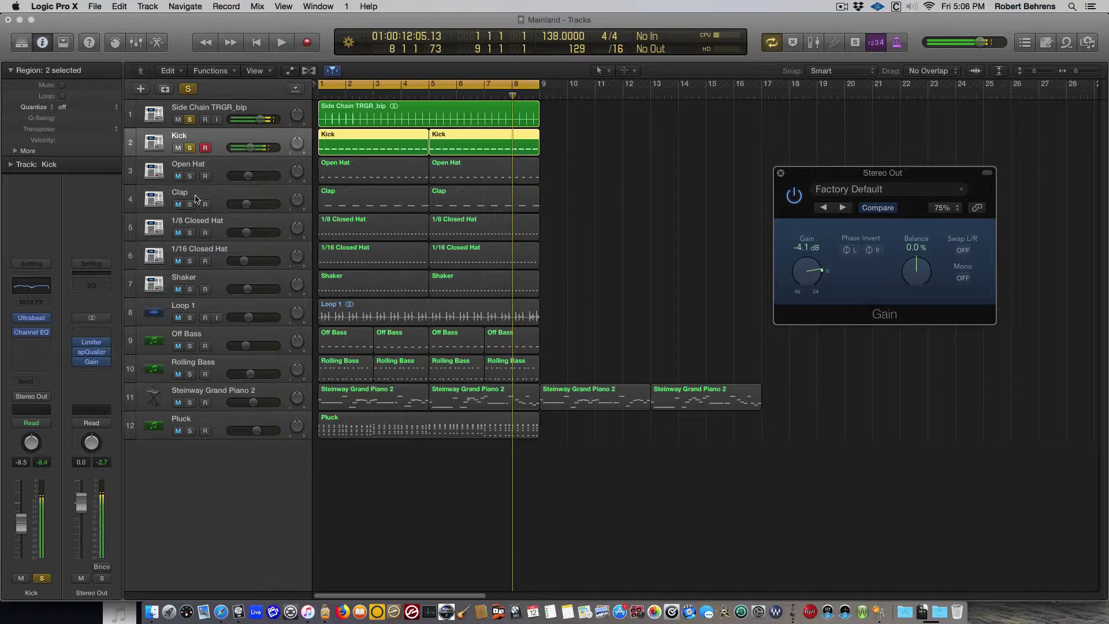
# Add the Open Hat to the soloed tracks and audition it after viewing its SPL Transient Designer settings.
pyautogui.click(190, 177)
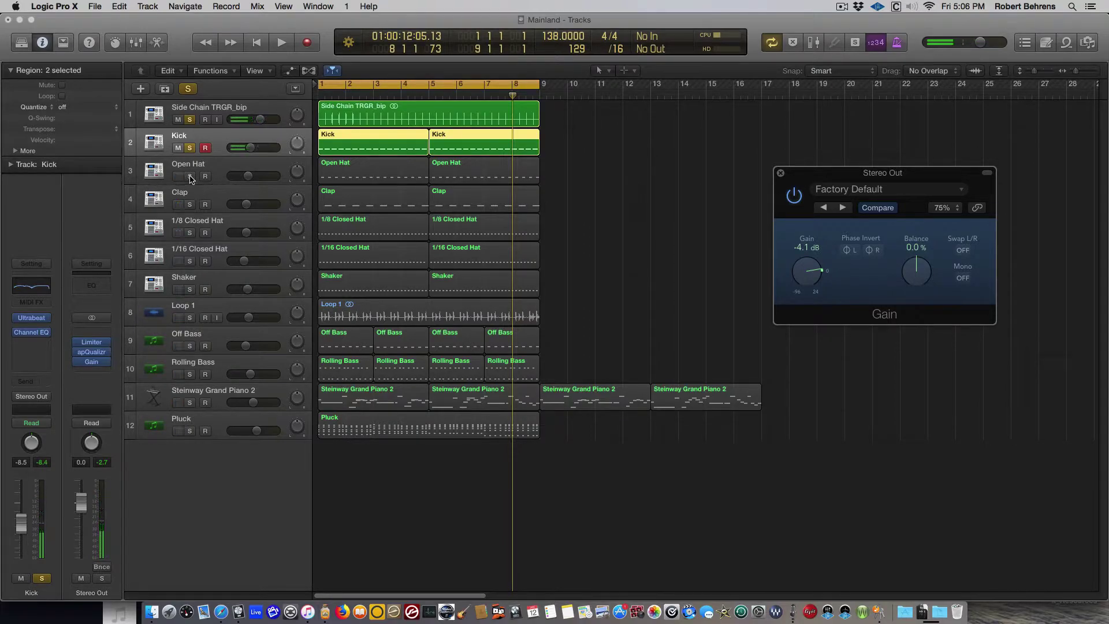
pyautogui.click(220, 168)
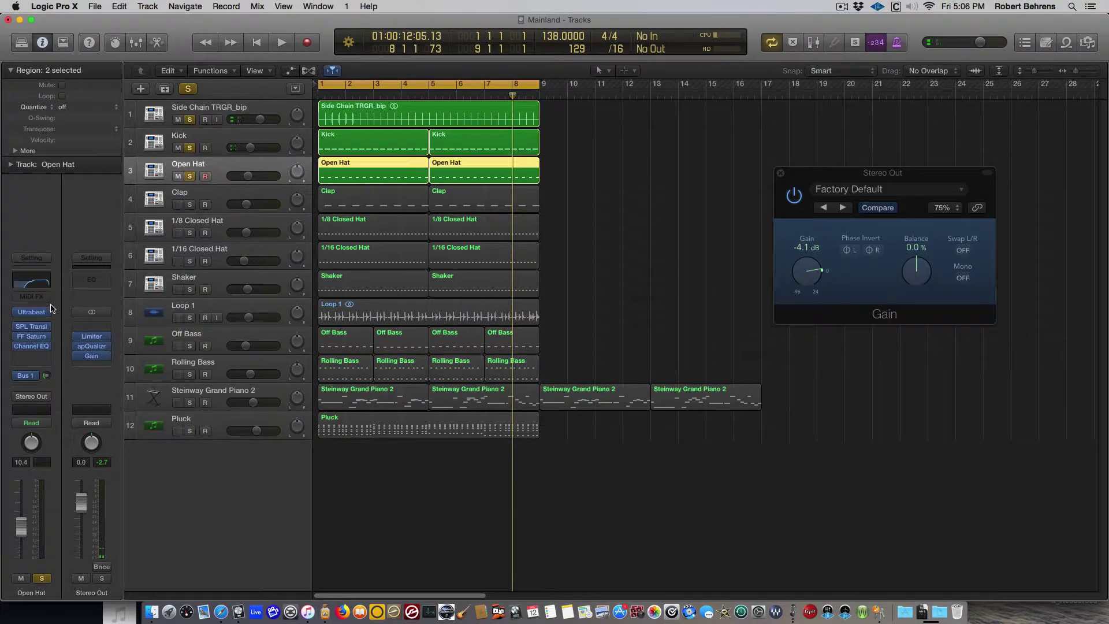
pyautogui.click(32, 329)
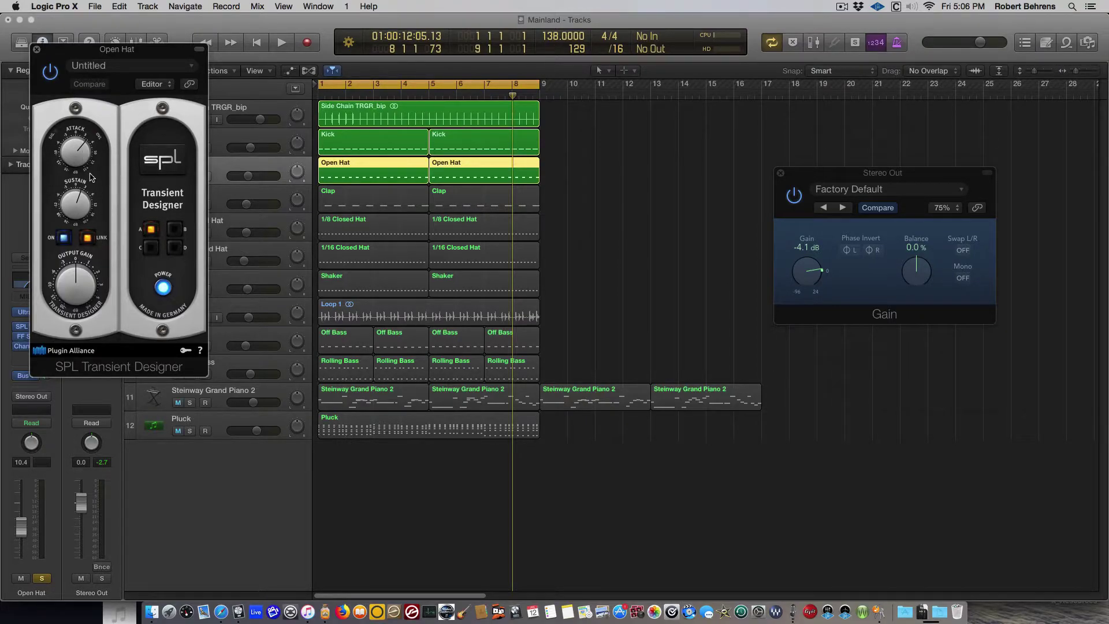
pyautogui.click(36, 50)
pyautogui.press('space')
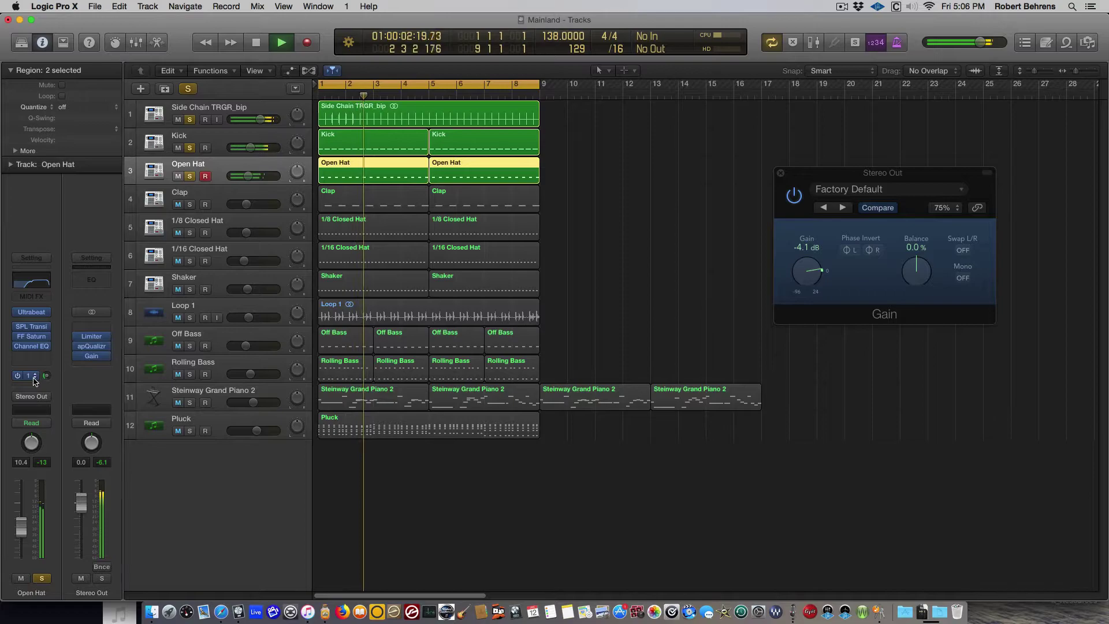
pyautogui.press('space')
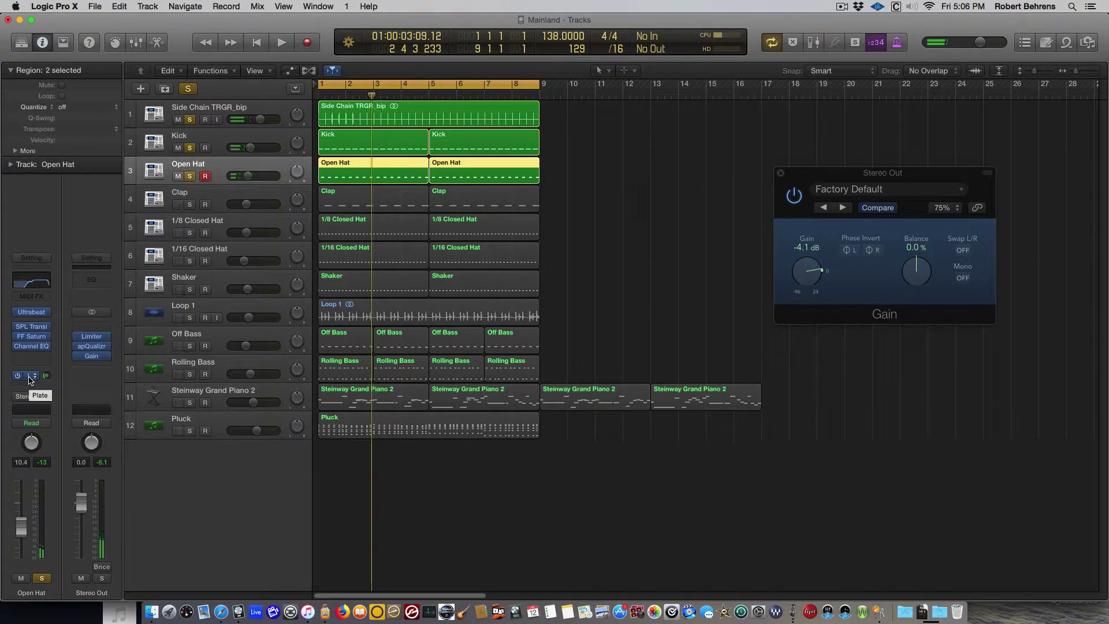
# Examine the reverb on the Open Hat's Plate bus and the Open Hat's Channel EQ curve.
pyautogui.click(30, 376)
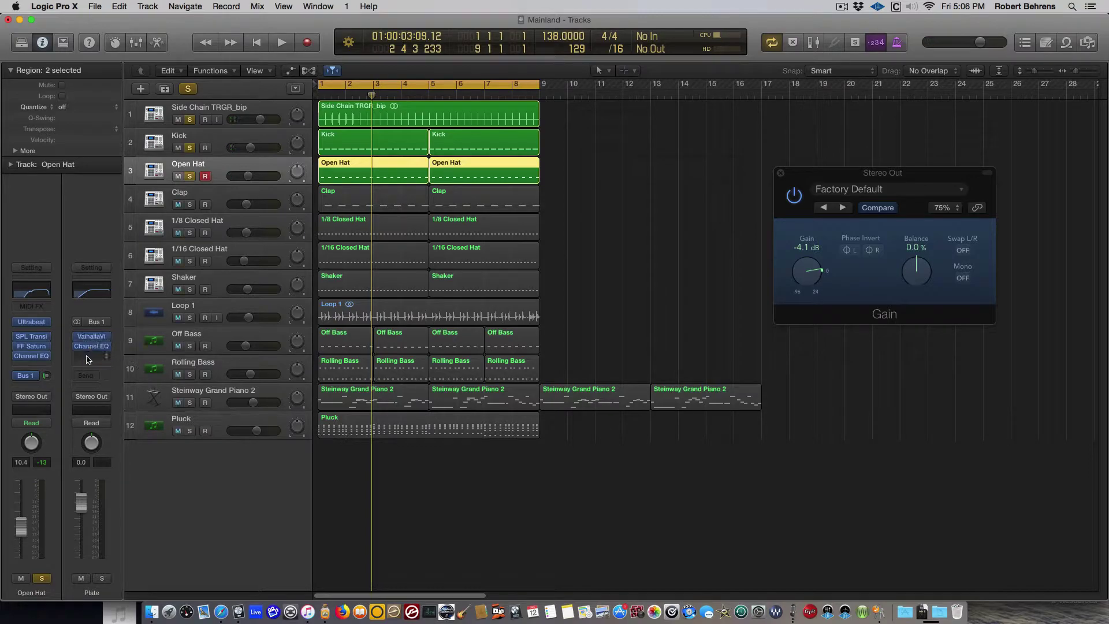
pyautogui.click(91, 337)
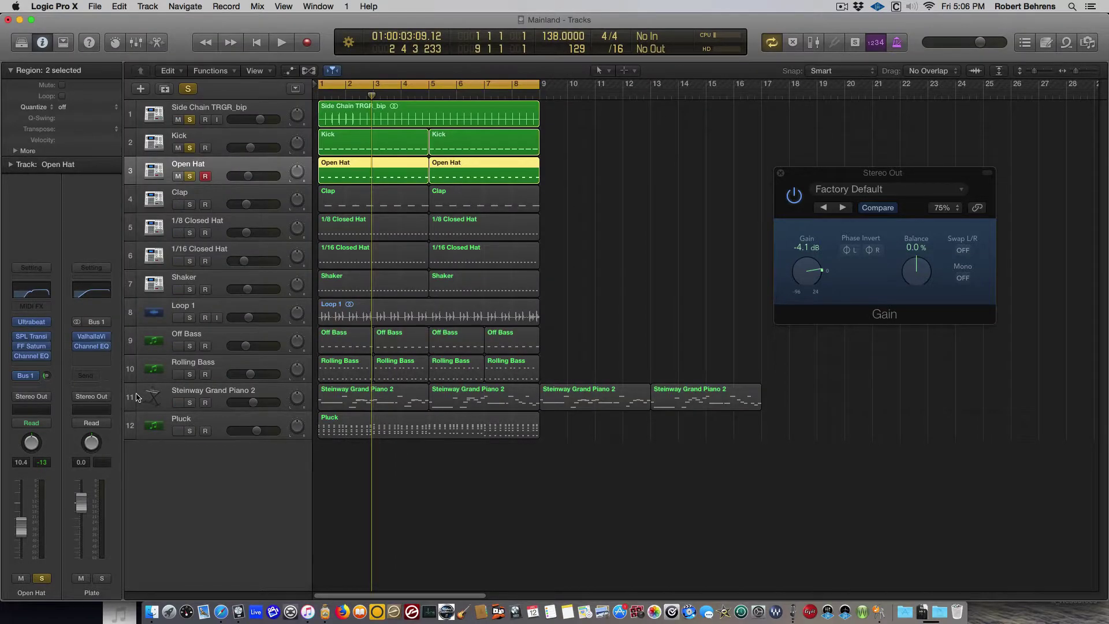
pyautogui.moveTo(26, 373)
pyautogui.click(34, 293)
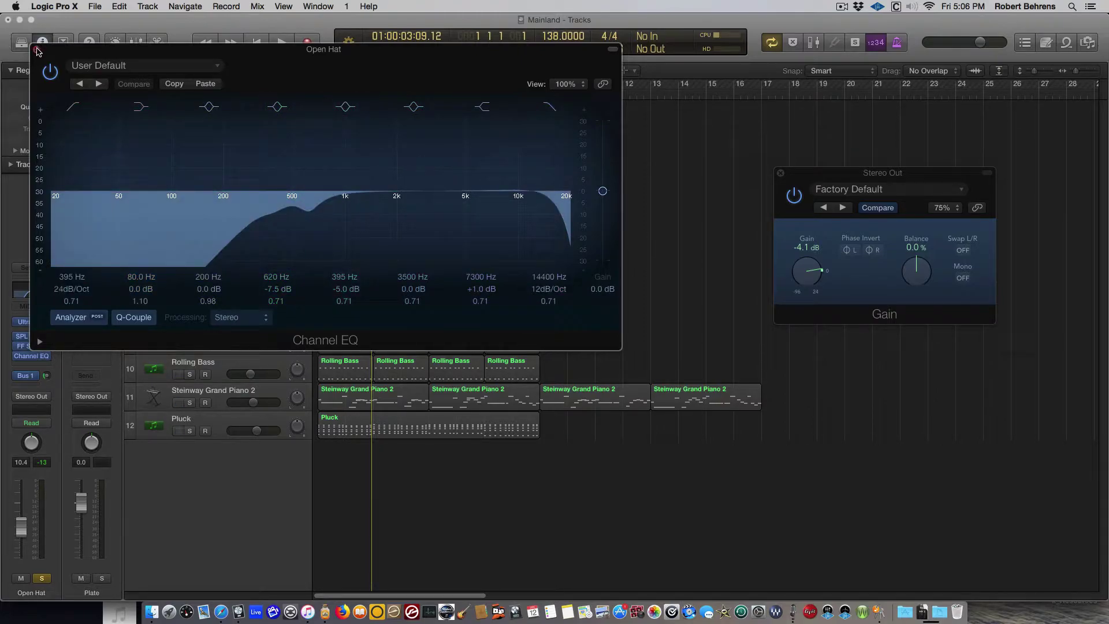
pyautogui.click(37, 51)
# Add the Clap to the soloed tracks and play it together with the Kick and Open Hat.
pyautogui.press('space')
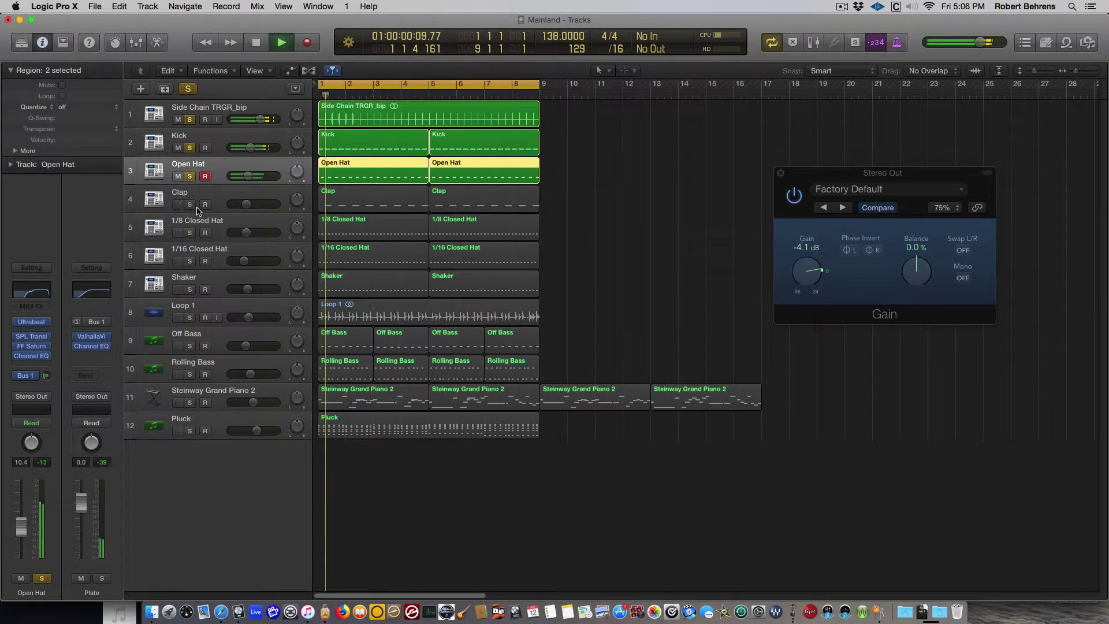
pyautogui.click(190, 205)
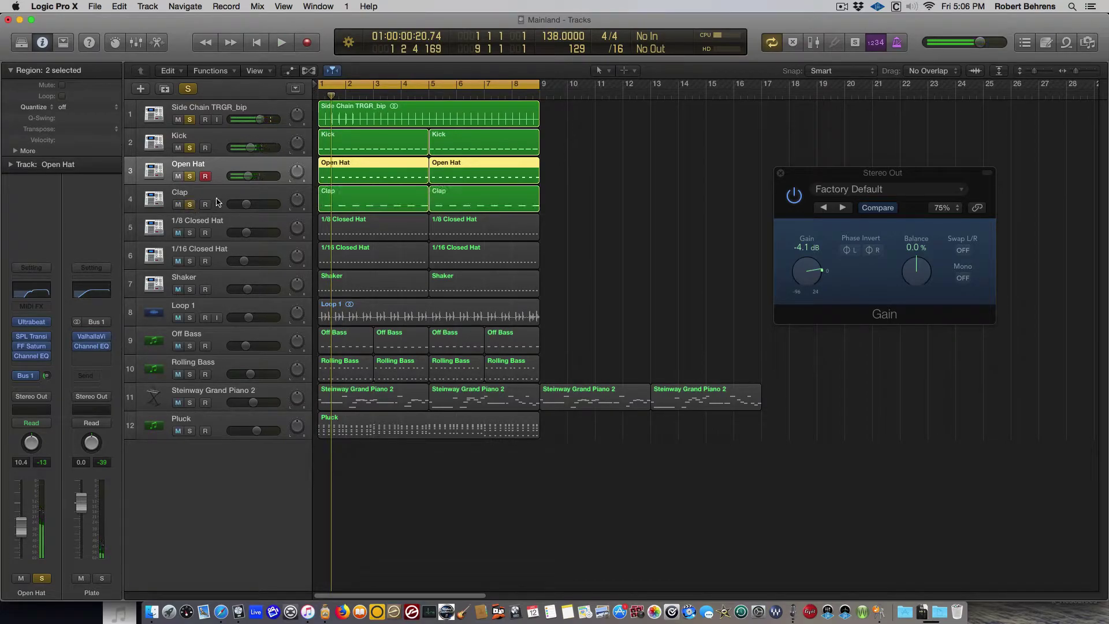
pyautogui.click(218, 199)
pyautogui.press('space')
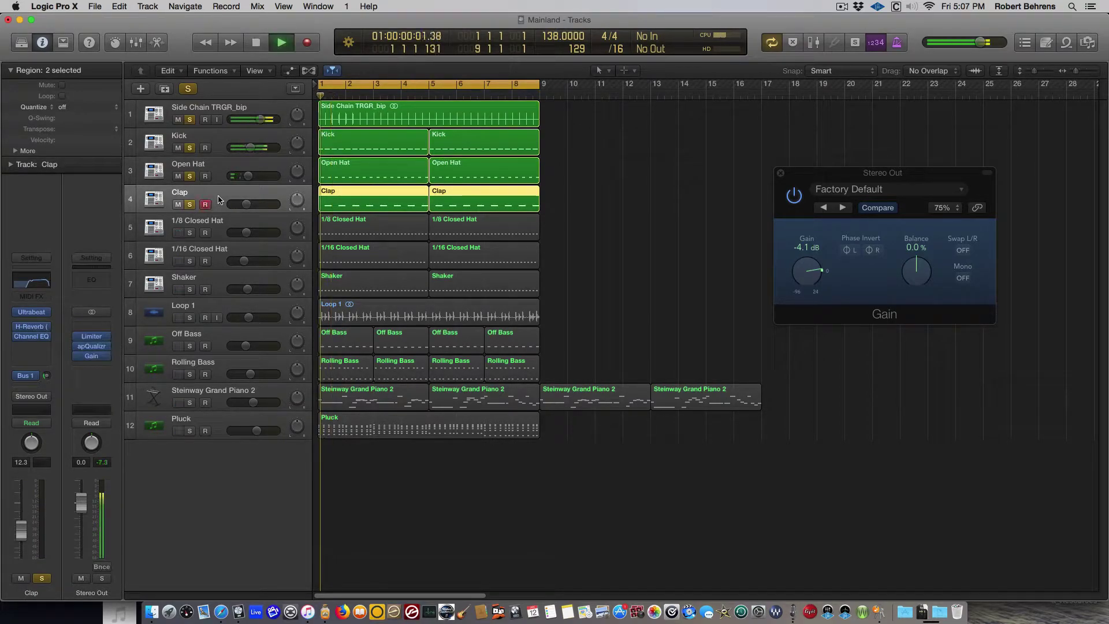
pyautogui.press('space')
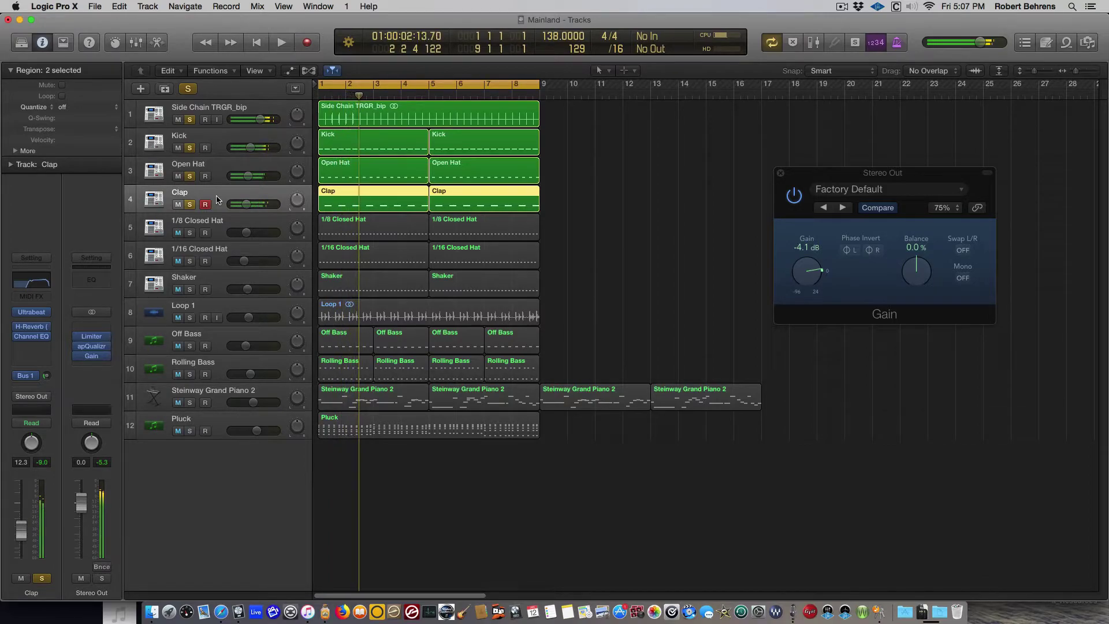
# Unsolo the Side Chain TRGR_bip, Kick and Open Hat tracks and play the Clap on its own.
pyautogui.click(191, 119)
pyautogui.click(190, 148)
pyautogui.click(190, 177)
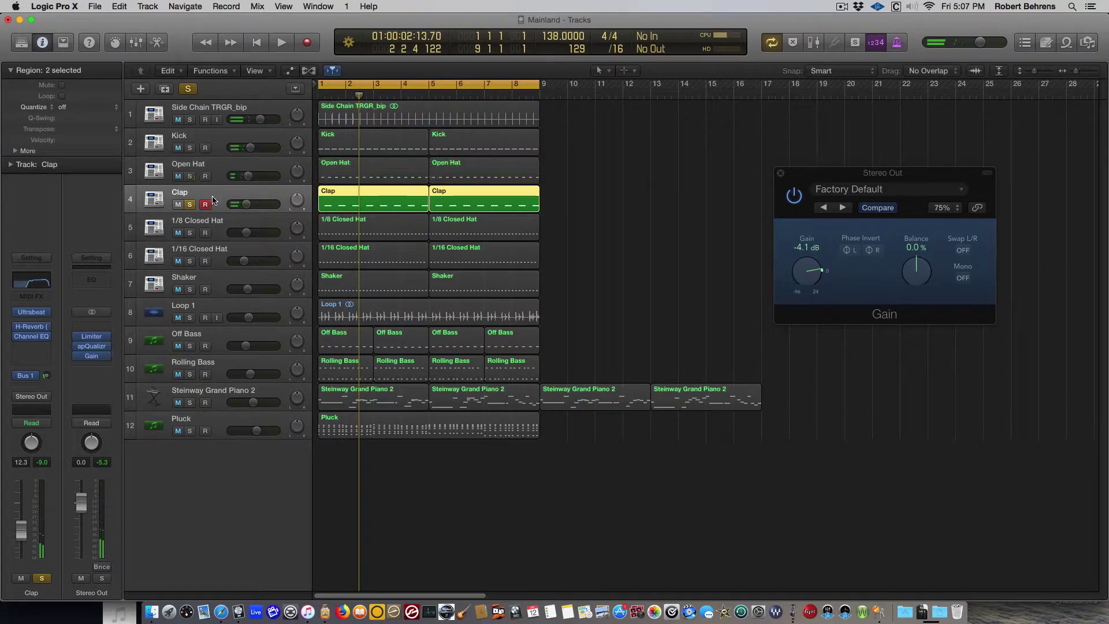
pyautogui.press('space')
pyautogui.press('space')
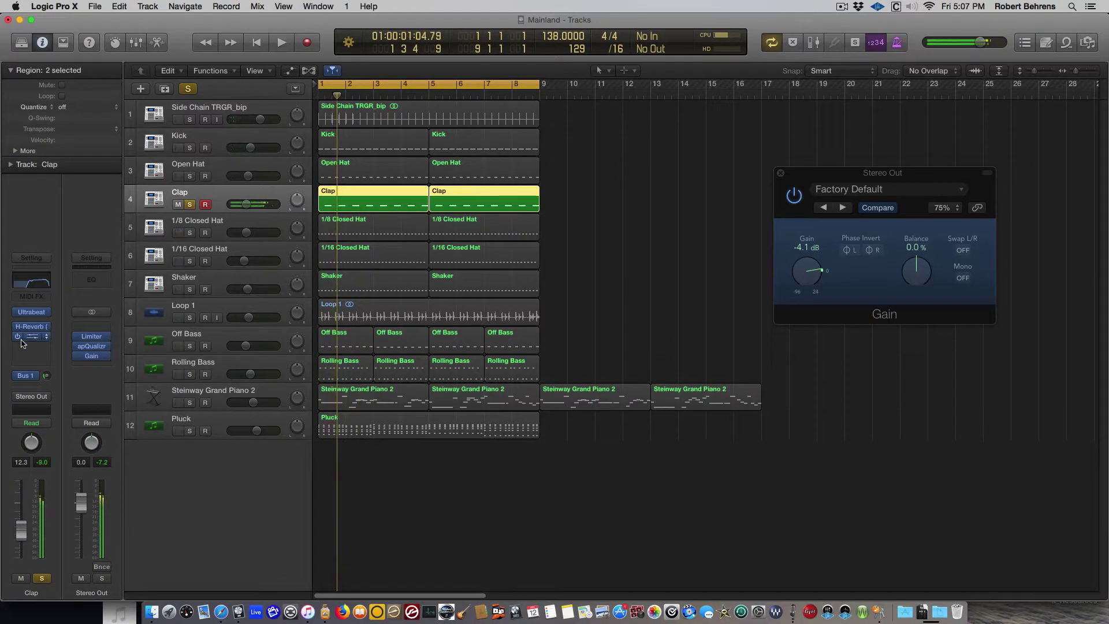
# Open the Clap's H-Reverb plug-in and compare the clap with the reverb bypassed and enabled during playback.
pyautogui.click(32, 329)
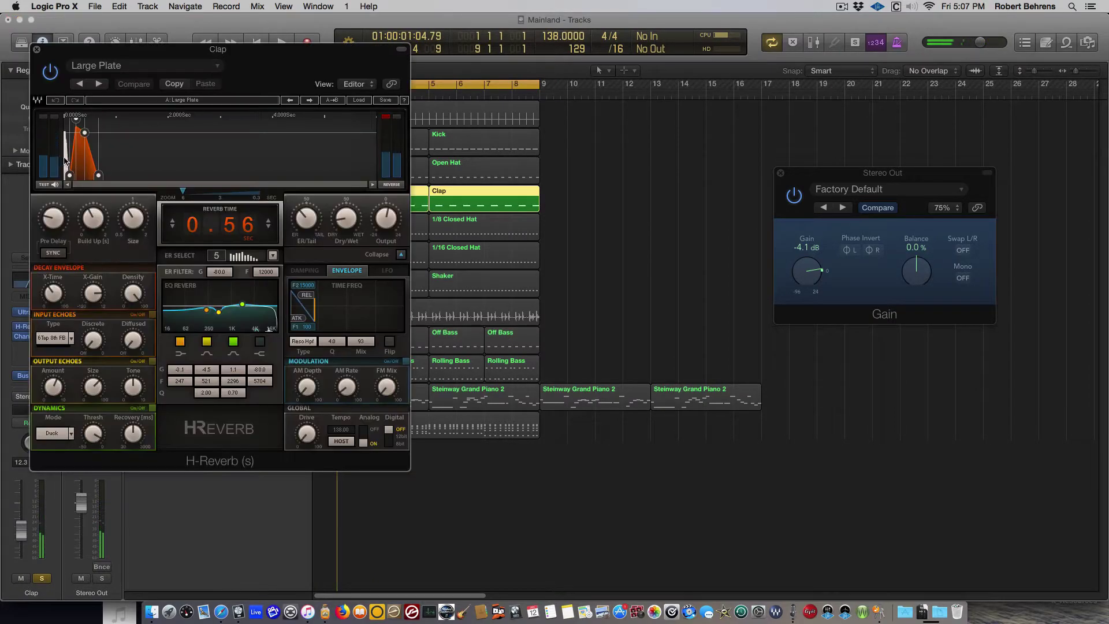
pyautogui.moveTo(65, 51); pyautogui.dragTo(315, 79)
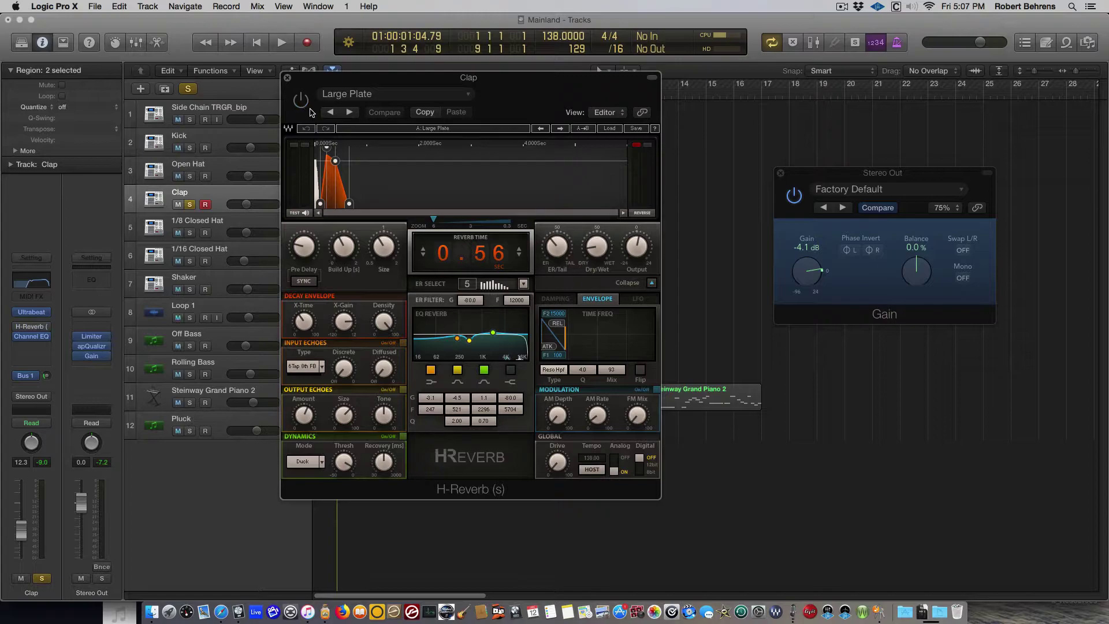
pyautogui.press('space')
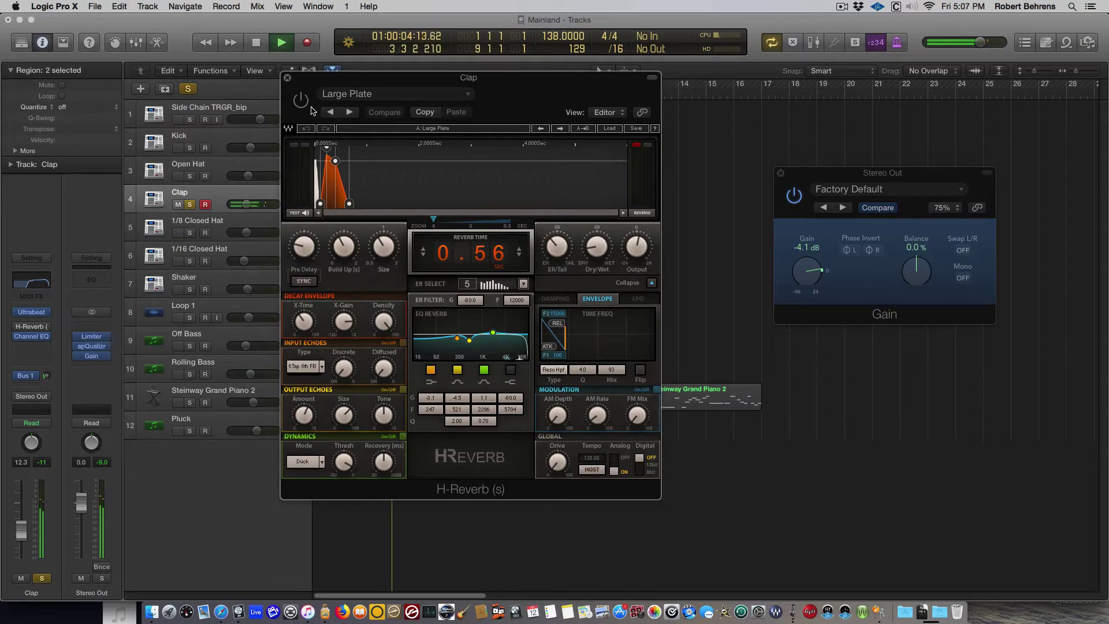
pyautogui.click(302, 106)
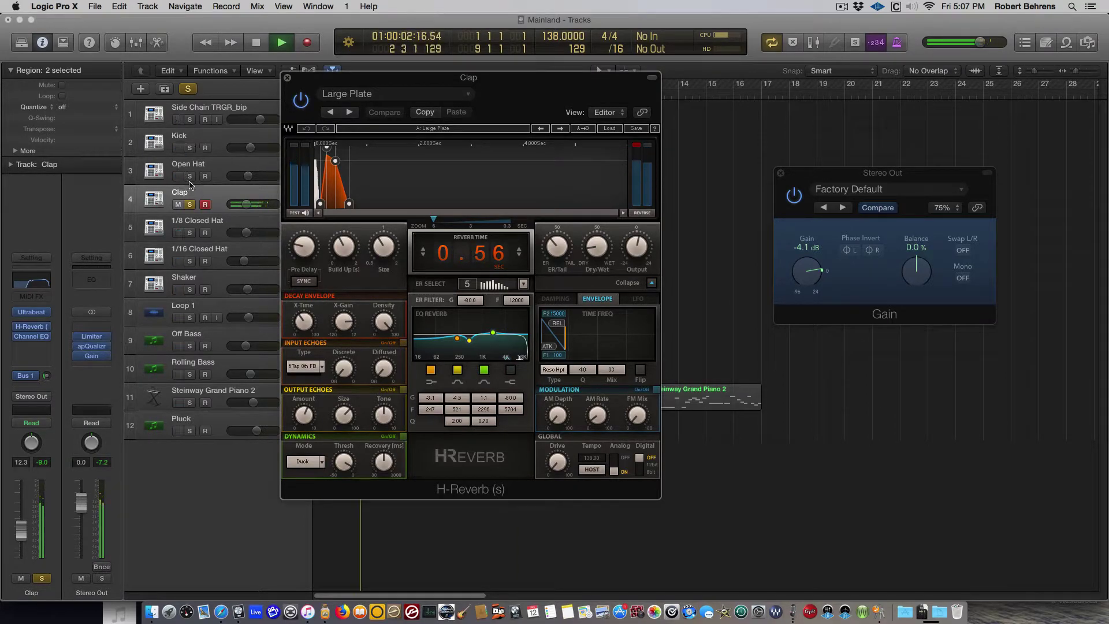
pyautogui.press('space')
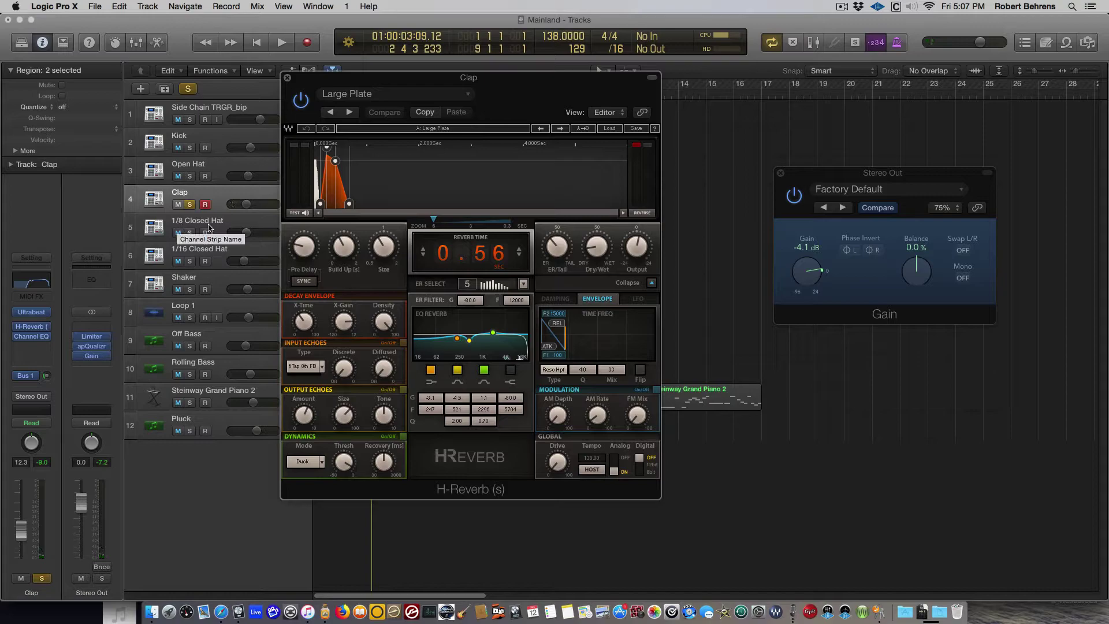
# Switch the solo from the Clap to the 1/8 Closed Hat track and play it on its own.
pyautogui.click(190, 233)
pyautogui.click(189, 205)
pyautogui.press('space')
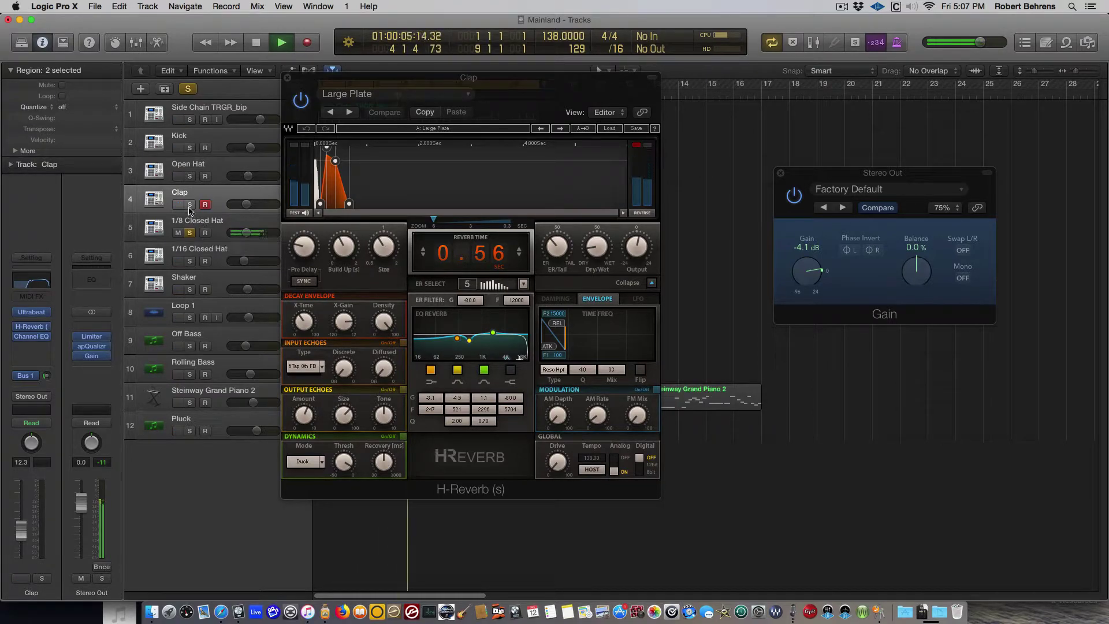
# Solo the Clap, Open Hat, Kick, Side Chain TRGR_bip and 1/16 Closed Hat tracks alongside the 1/8 Closed Hat and audition them.
pyautogui.click(190, 205)
pyautogui.click(190, 176)
pyautogui.click(190, 148)
pyautogui.click(190, 120)
pyautogui.press('space')
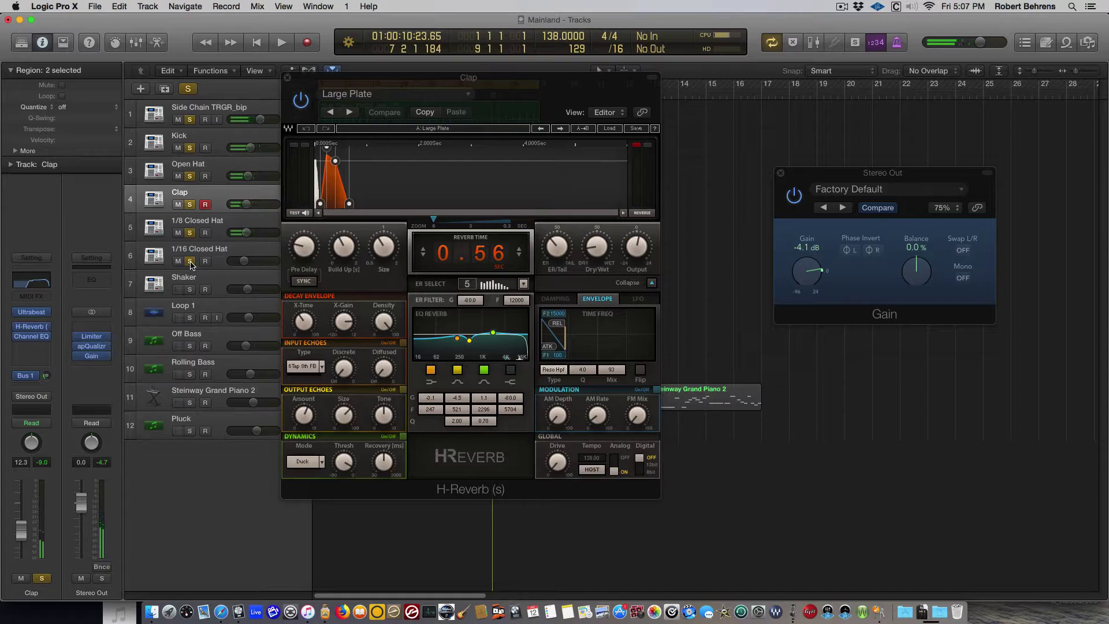
# Play the soloed drums from the start of the project and add the Shaker to the soloed tracks.
pyautogui.press('Return')
pyautogui.press('space')
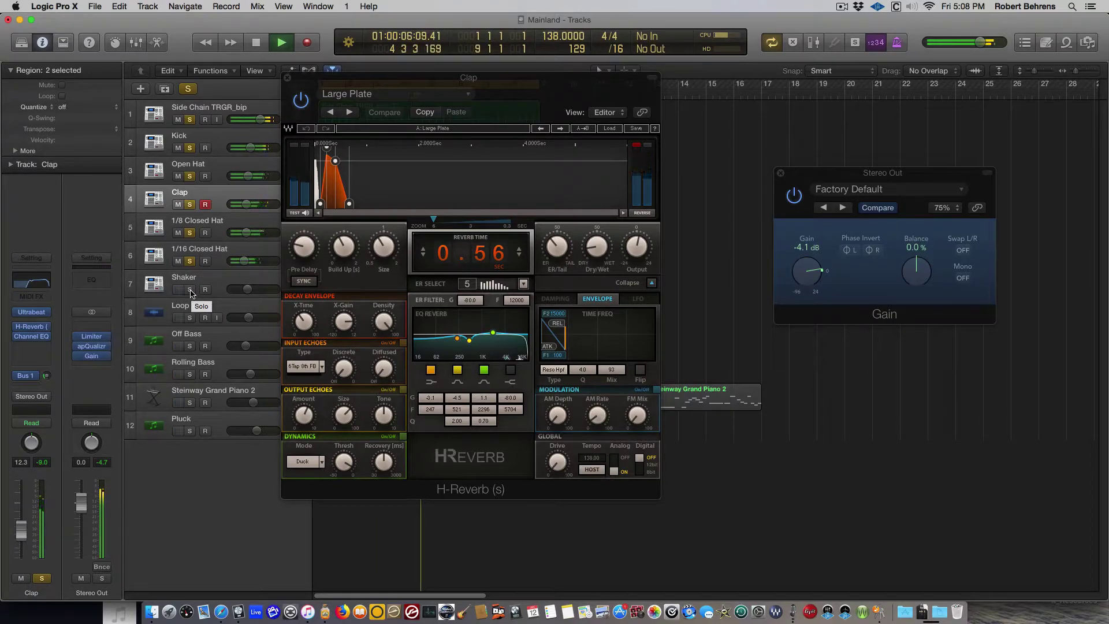
pyautogui.click(190, 289)
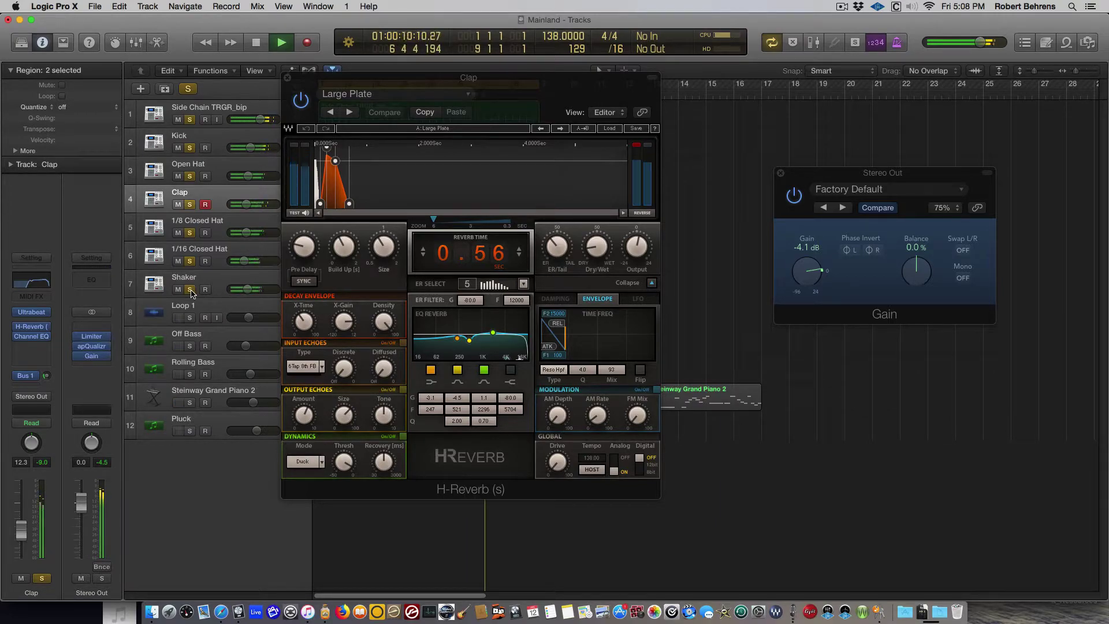
# Solo Loop 1 alongside the drums, move the Clap's H-Reverb window clear of the tracks and play the combined groove.
pyautogui.press('space')
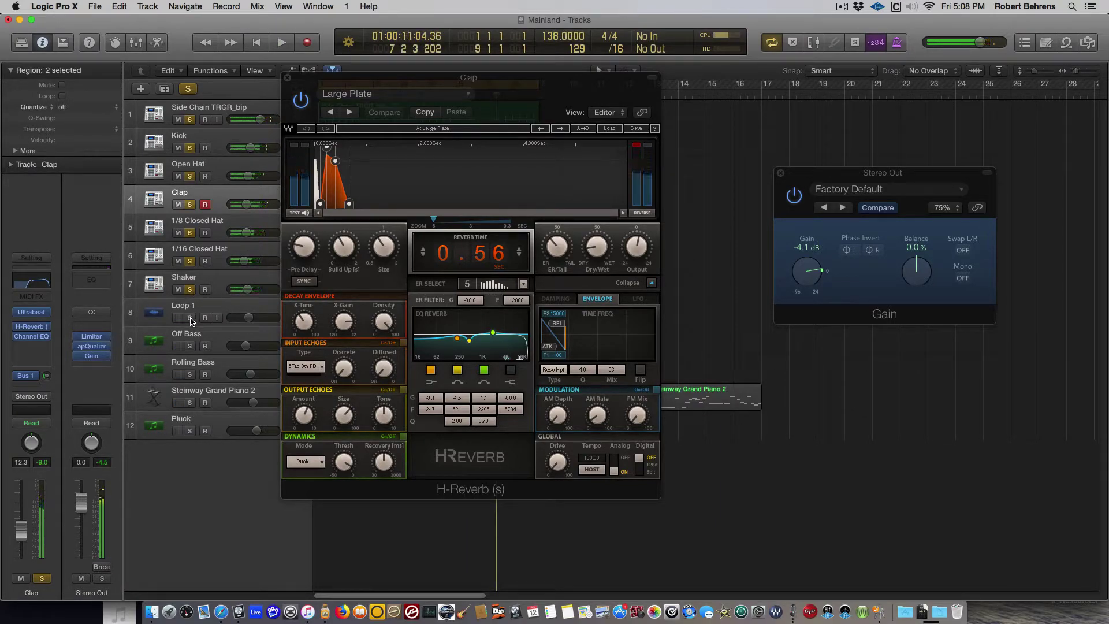
pyautogui.moveTo(312, 78); pyautogui.dragTo(803, 152)
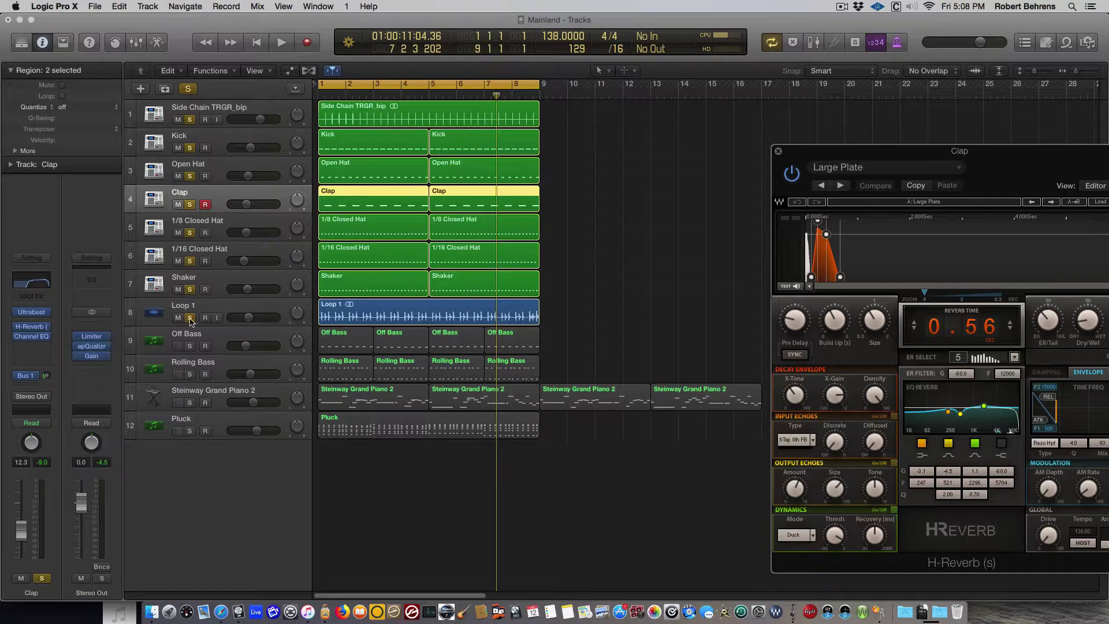
pyautogui.press('space')
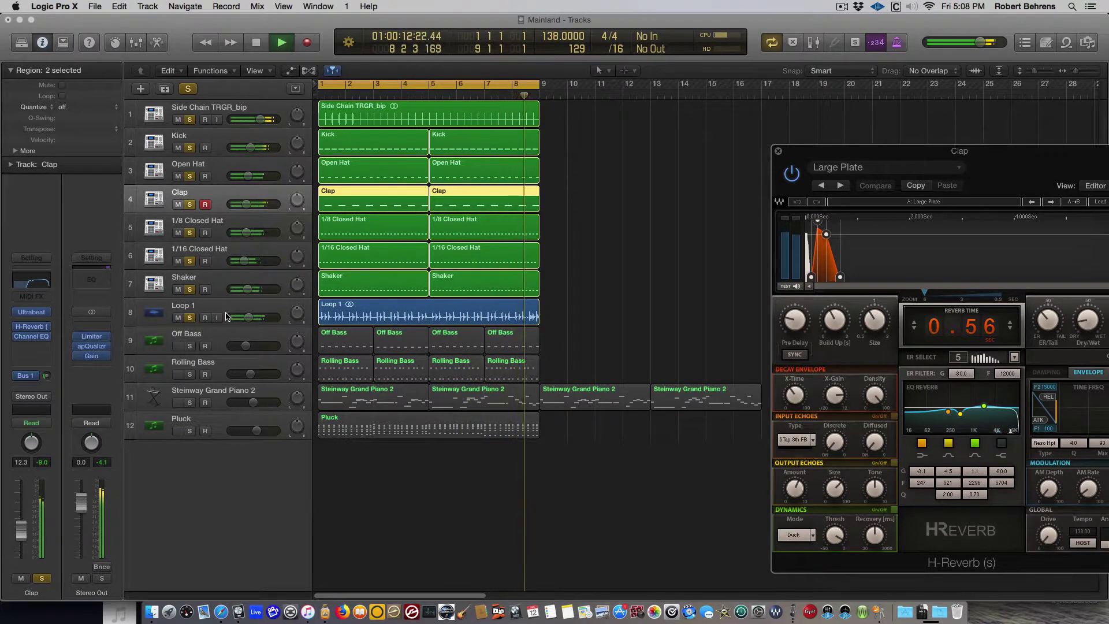
pyautogui.press('space')
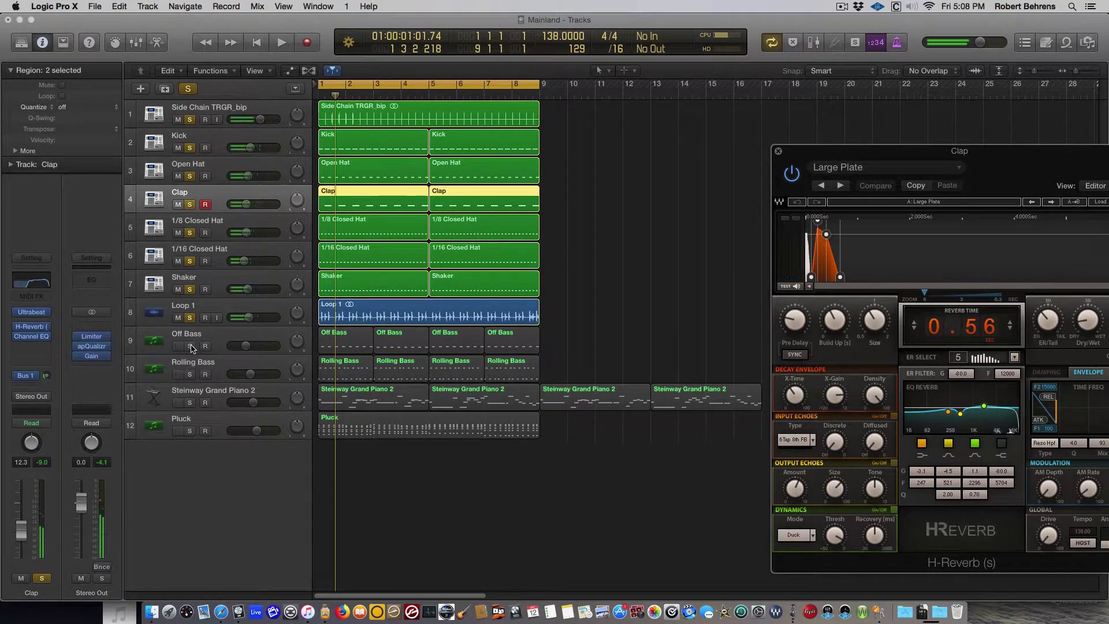
# Add the Off Bass to the soloed tracks and compare the 1/8 and 1/16 Closed Hat note patterns in the piano roll.
pyautogui.click(191, 346)
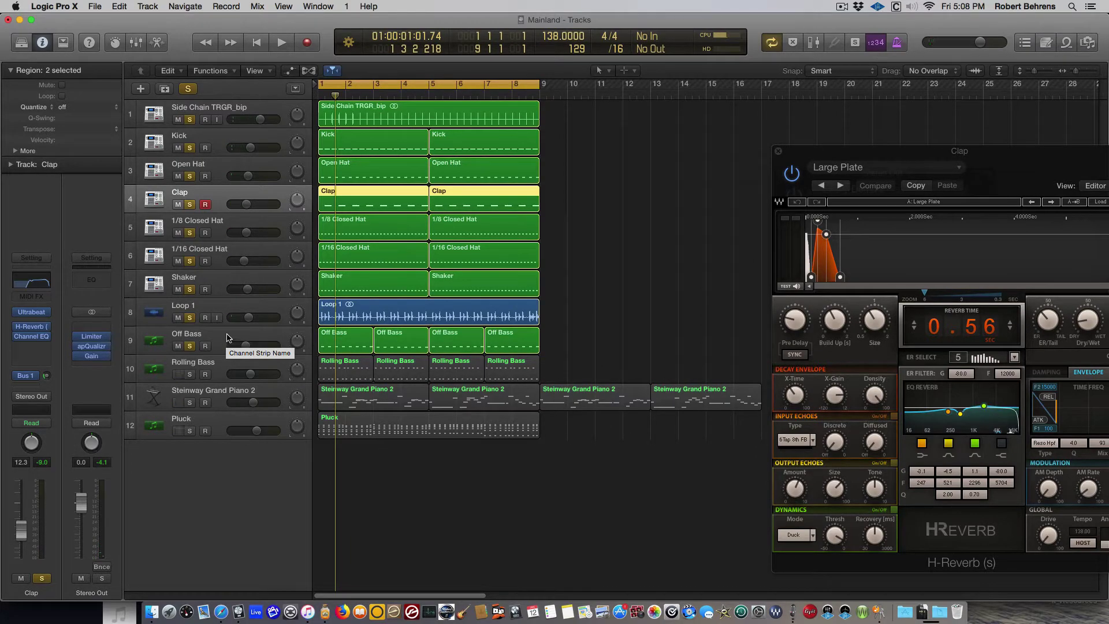
pyautogui.click(219, 231)
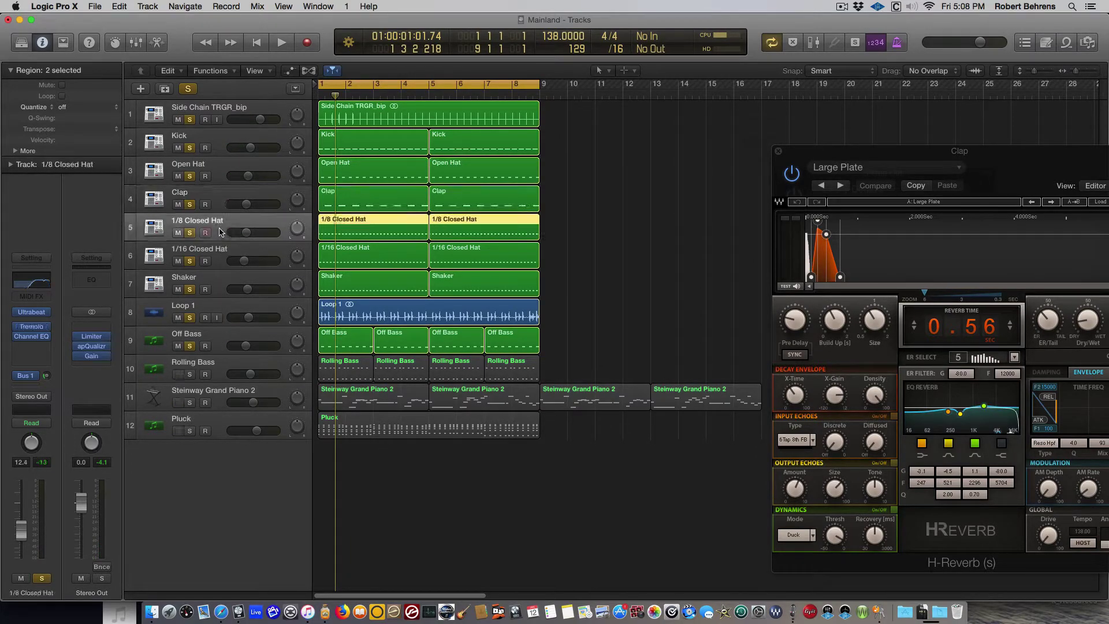
pyautogui.doubleClick(357, 220)
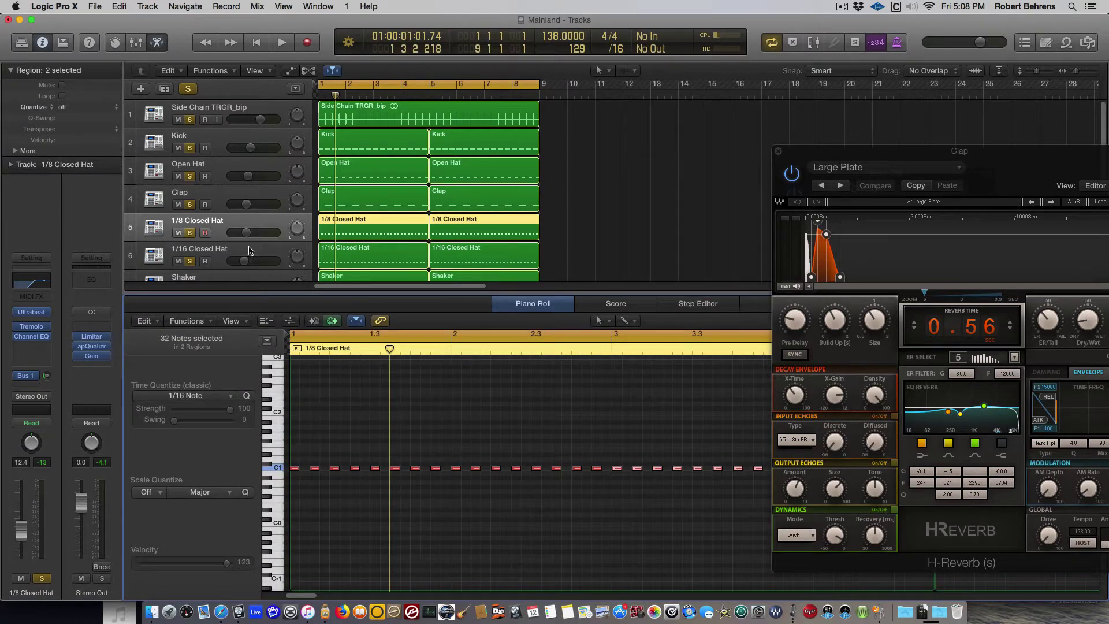
pyautogui.click(218, 260)
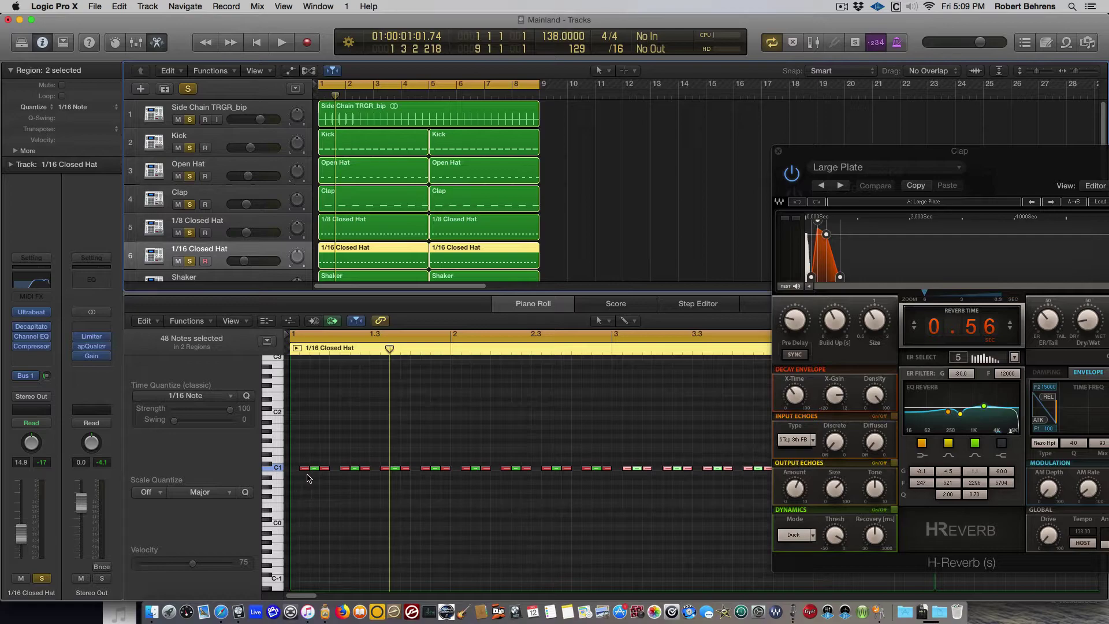
# Clear all the solos, solo only the 1/16 Closed Hat track and play it on its own.
pyautogui.press('space')
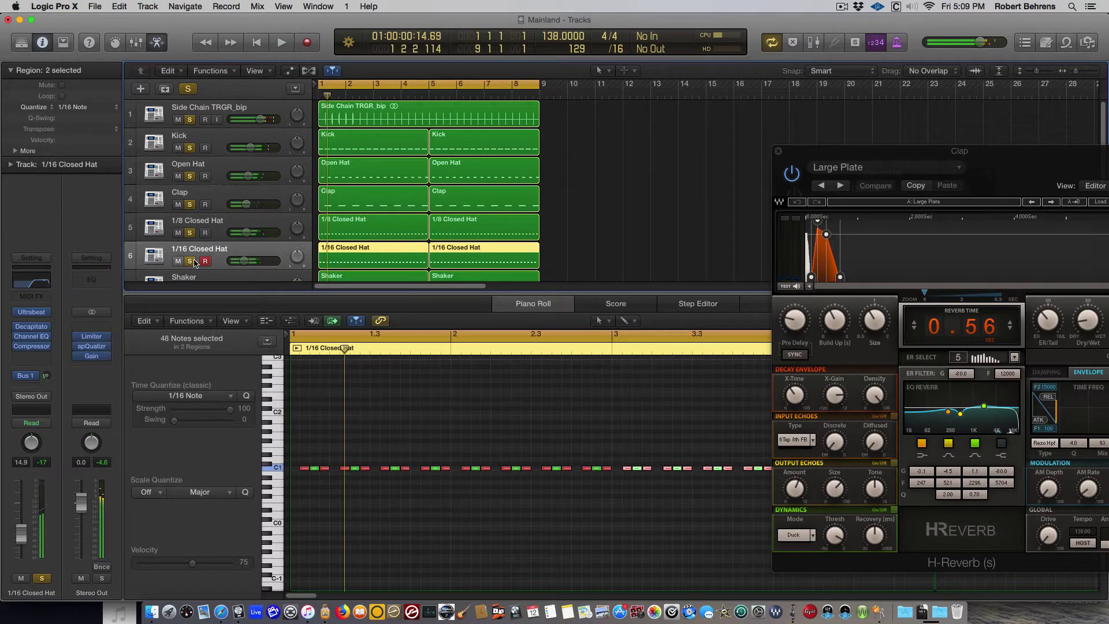
pyautogui.click(193, 261)
pyautogui.click(187, 89)
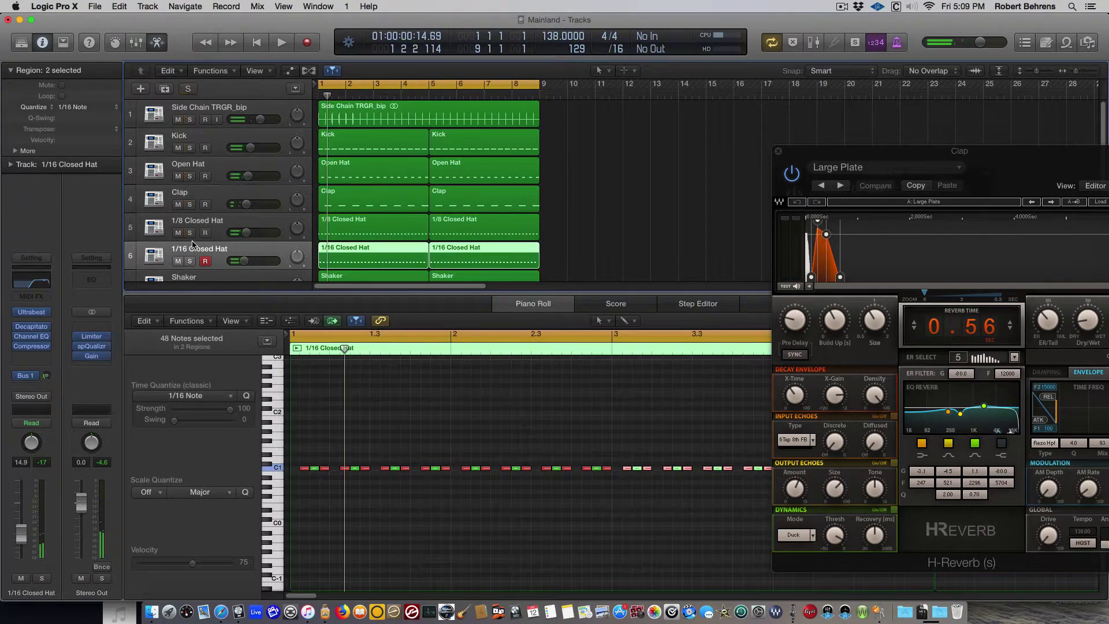
pyautogui.click(190, 261)
pyautogui.press('space')
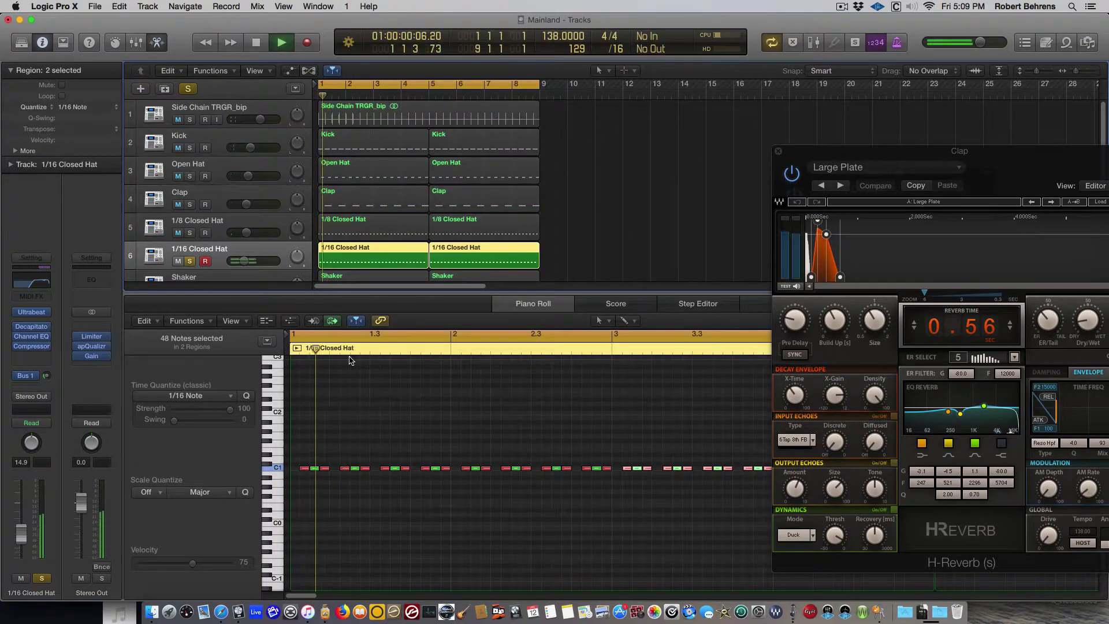
pyautogui.press('space')
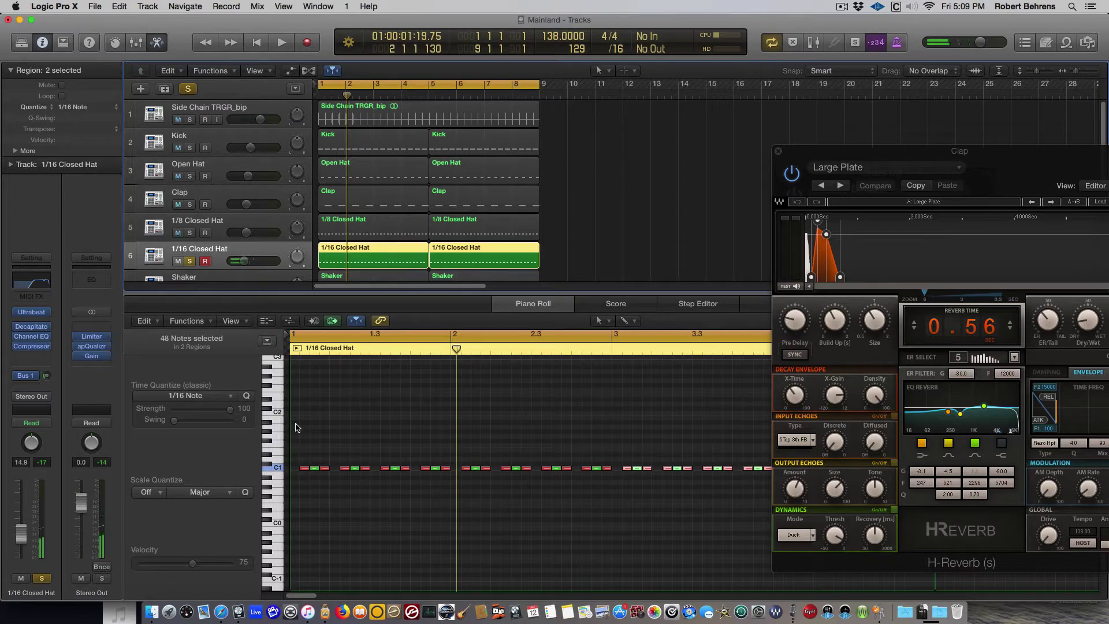
# Switch the solo from the 1/16 Closed Hat to the Shaker, display its notes and play it.
pyautogui.scroll(-2, 209, 254)
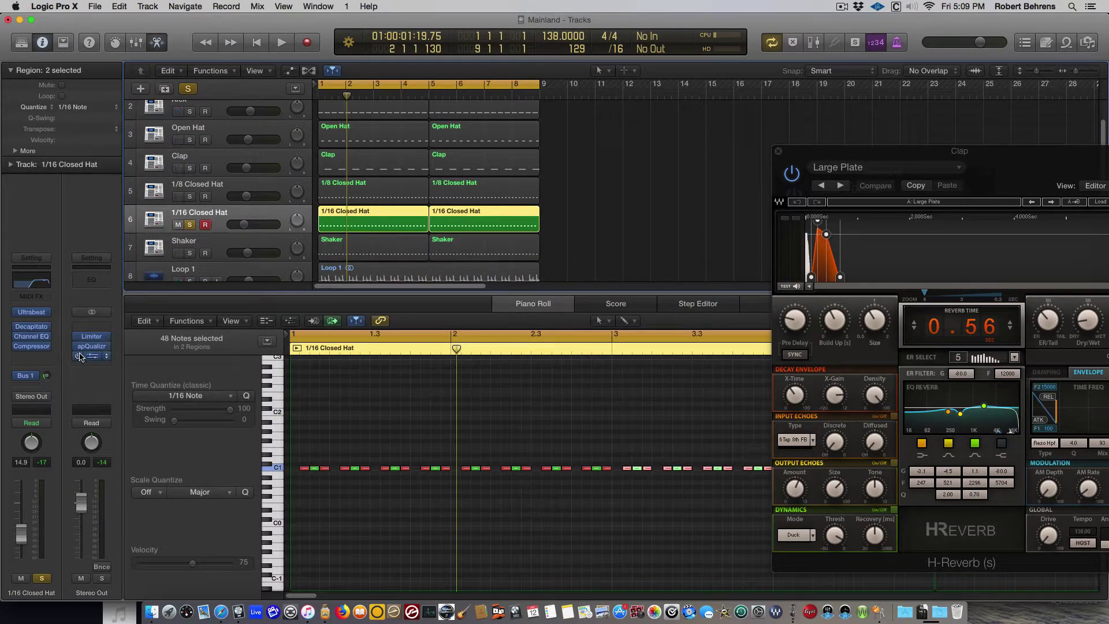
pyautogui.moveTo(39, 328)
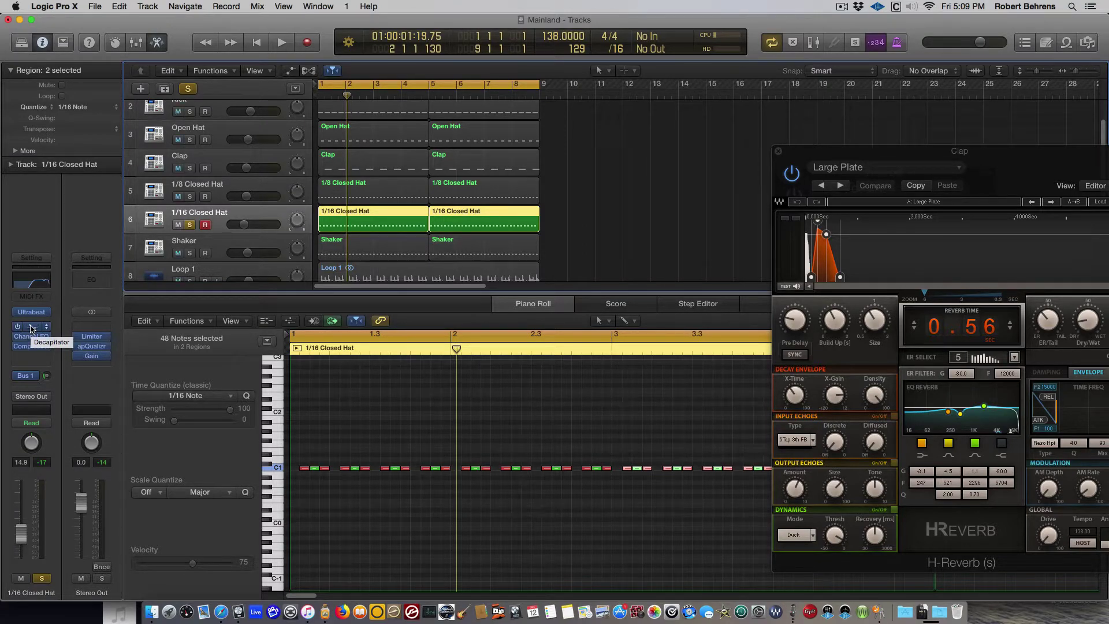
pyautogui.click(225, 186)
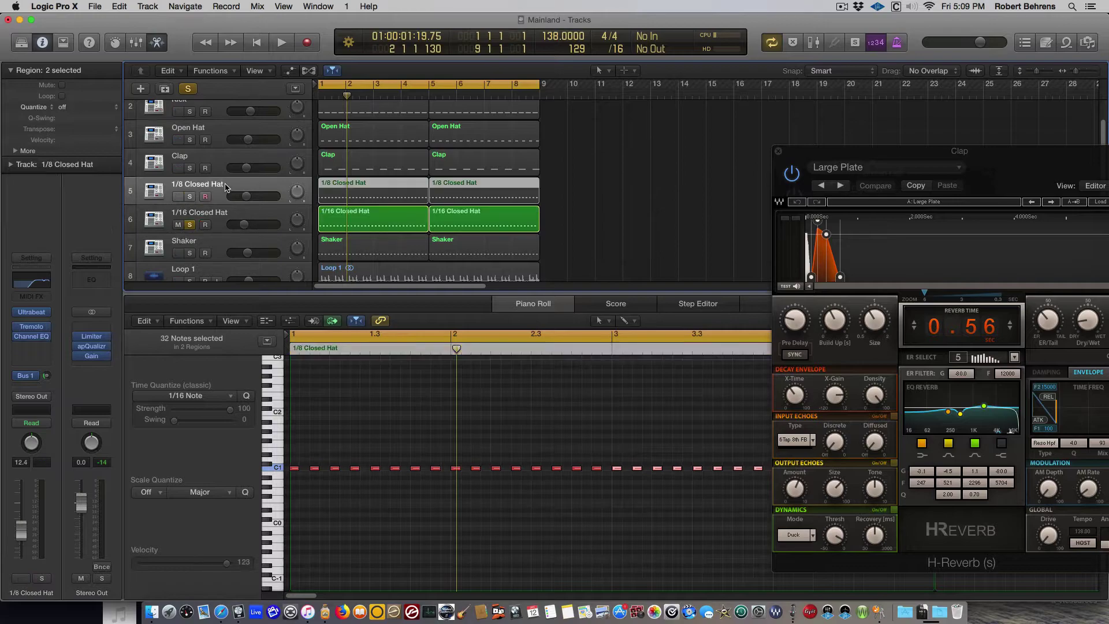
pyautogui.click(189, 253)
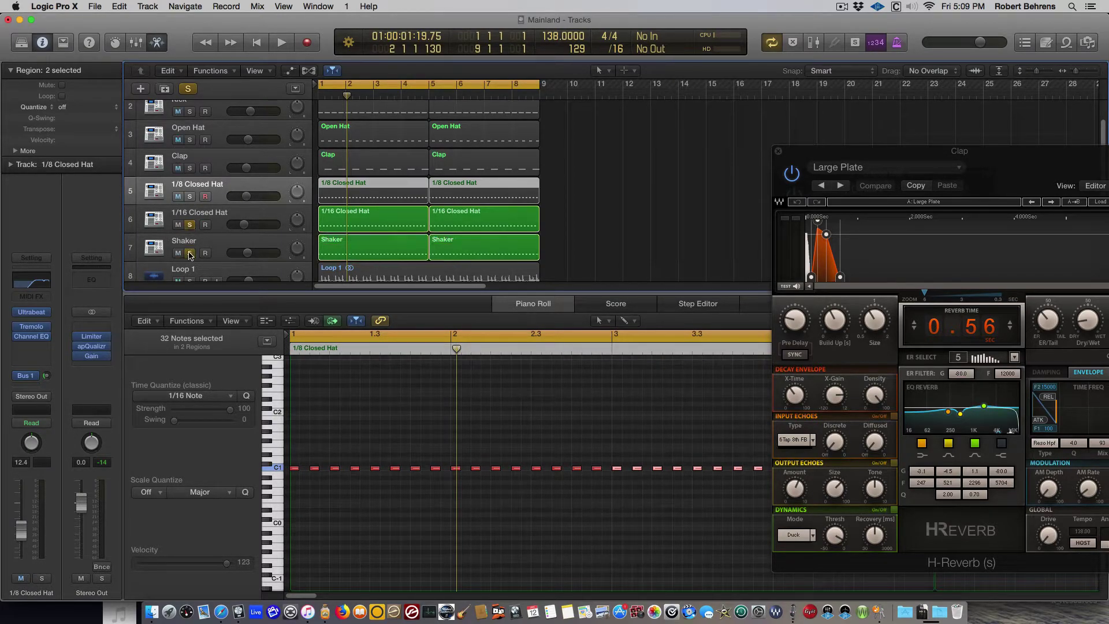
pyautogui.click(213, 242)
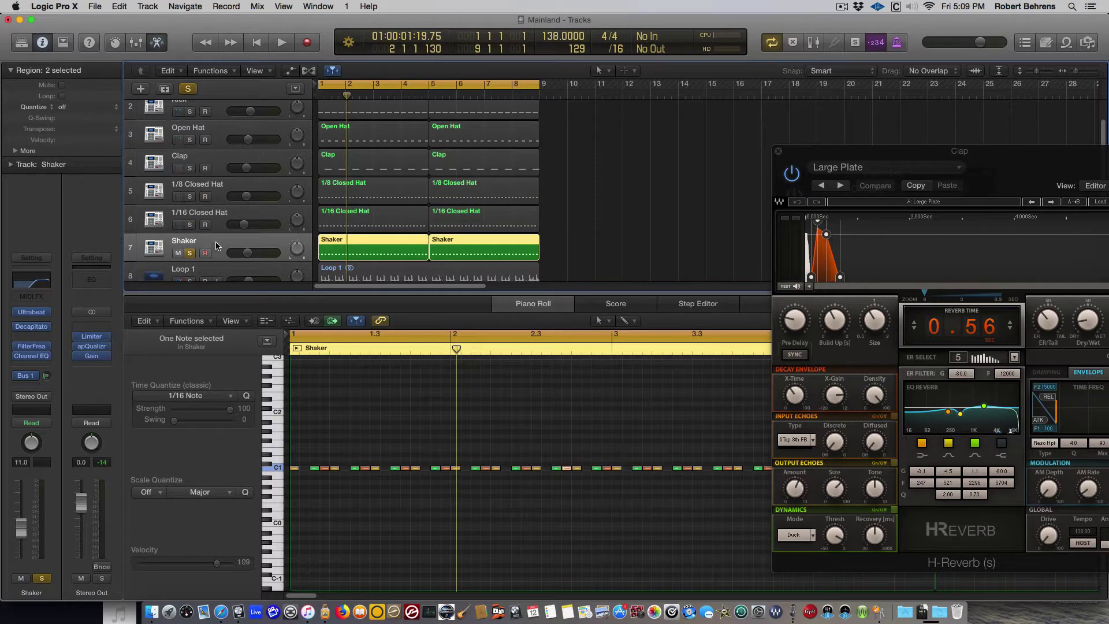
pyautogui.press('space')
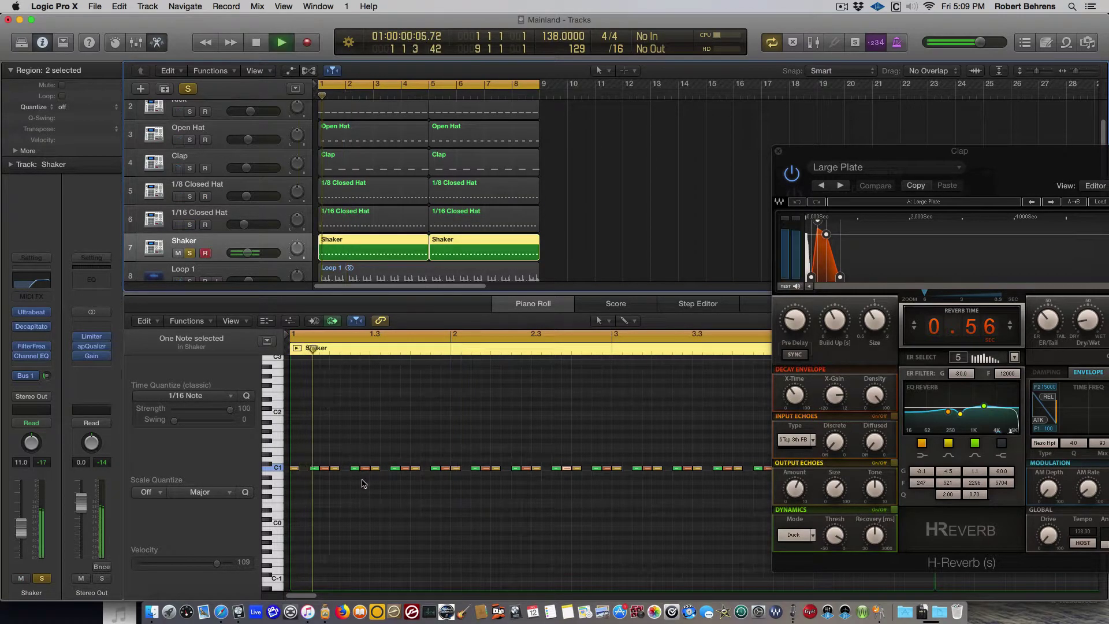
# Open the Shaker's FilterFreak plug-in, review it during playback and close it.
pyautogui.click(31, 345)
pyautogui.press('space')
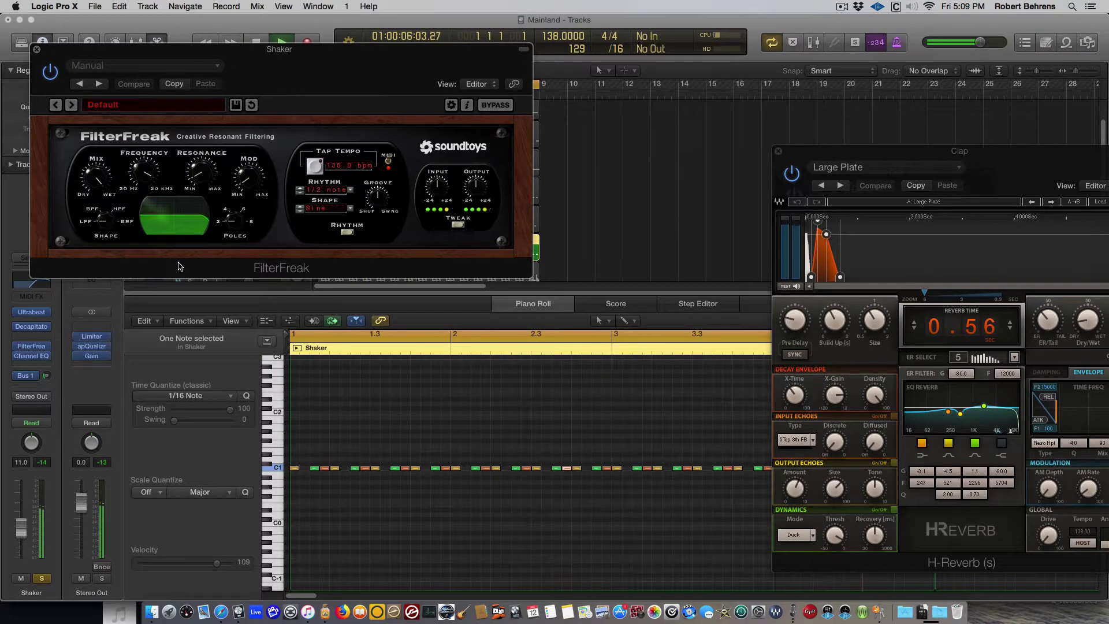
pyautogui.press('space')
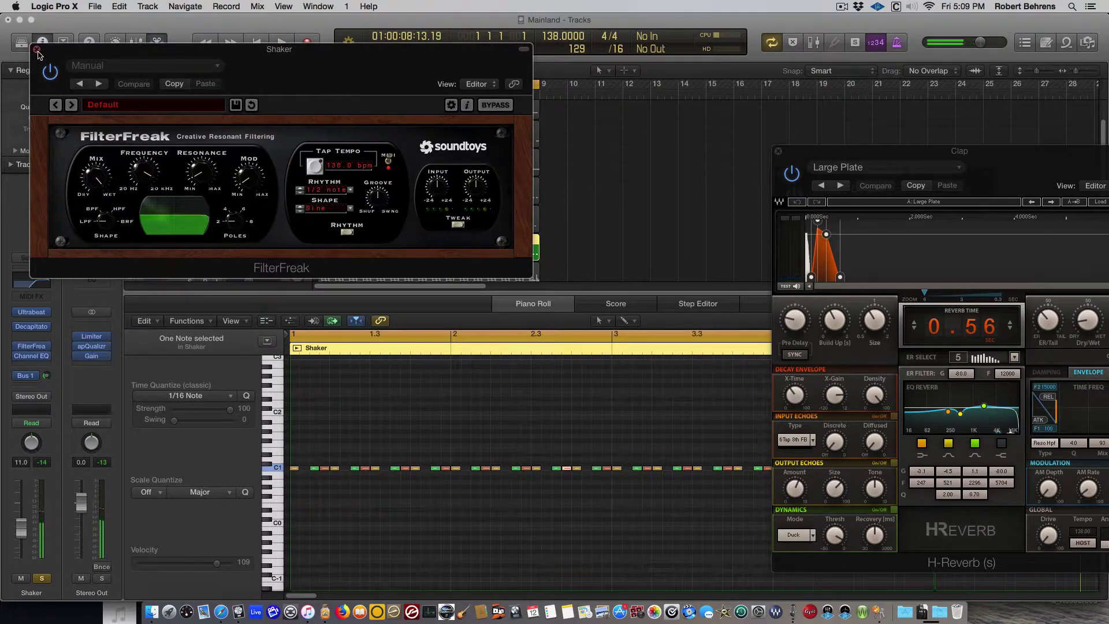
pyautogui.click(37, 51)
pyautogui.moveTo(82, 345)
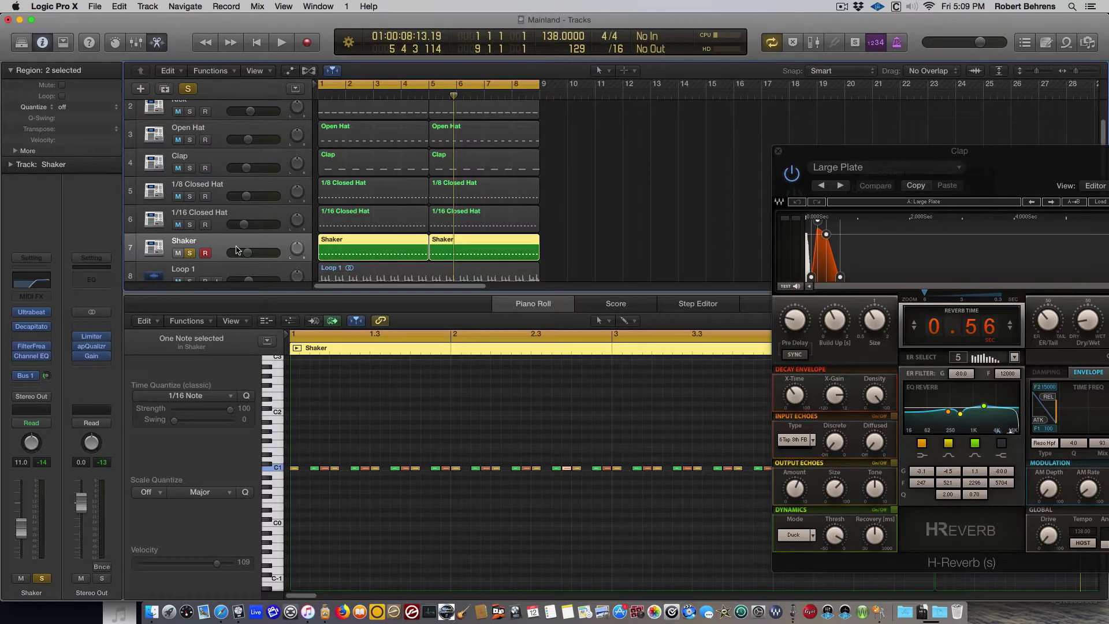
# Solo Loop 1 alongside the Shaker, display its waveform and audition both tracks together.
pyautogui.scroll(-1, 236, 250)
pyautogui.click(190, 264)
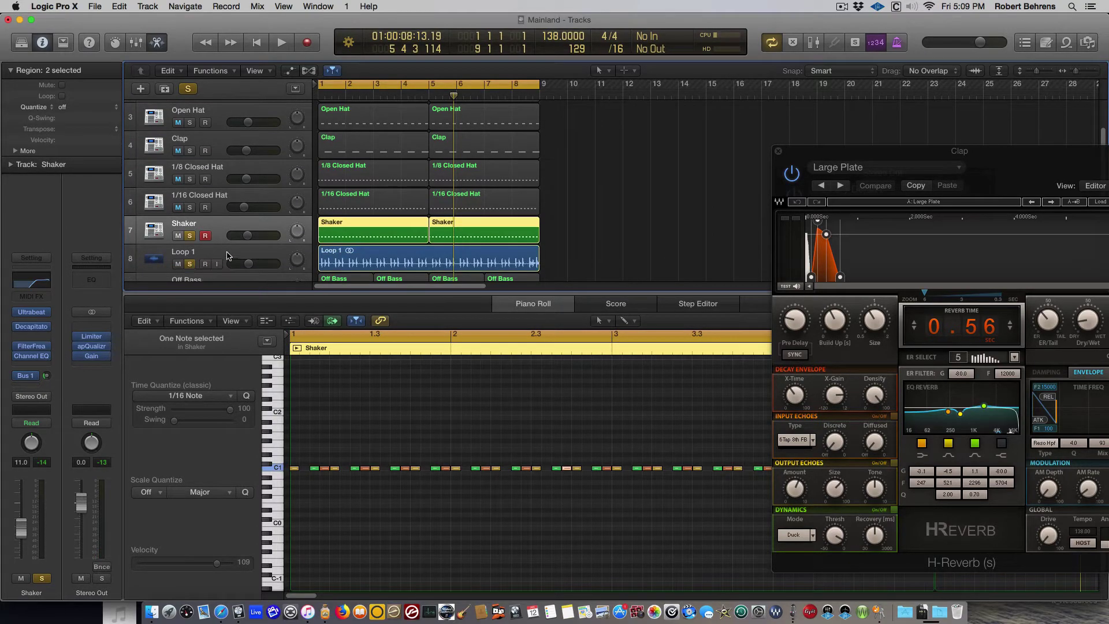
pyautogui.click(227, 255)
pyautogui.press('space')
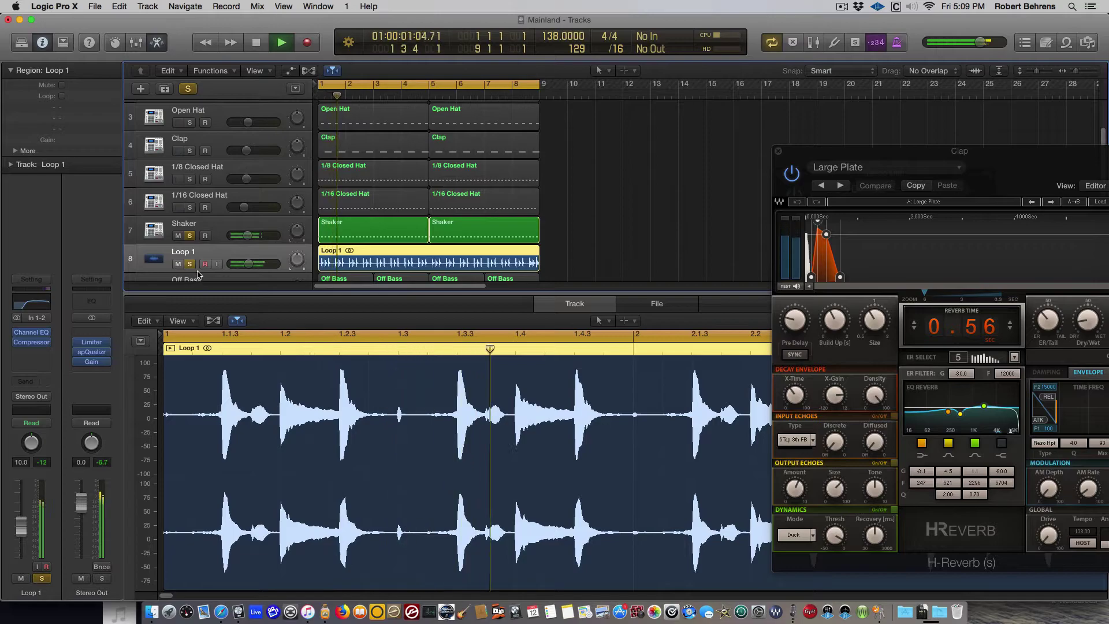
pyautogui.press('space')
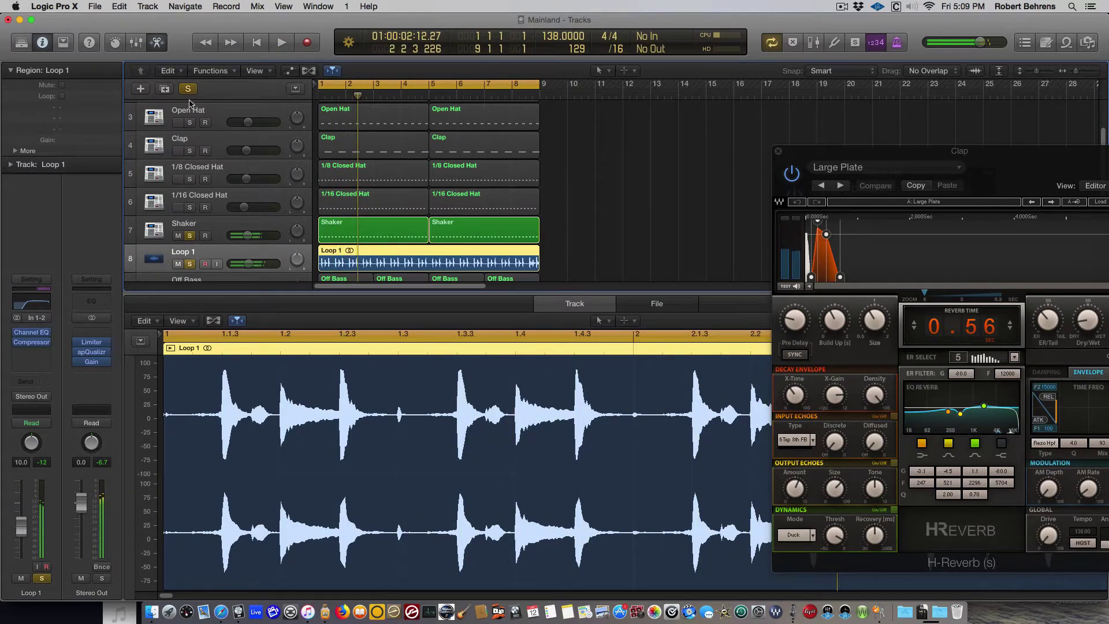
# Switch the solo from the Shaker and Loop 1 to the Off Bass track and display its notes.
pyautogui.scroll(-1, 247, 167)
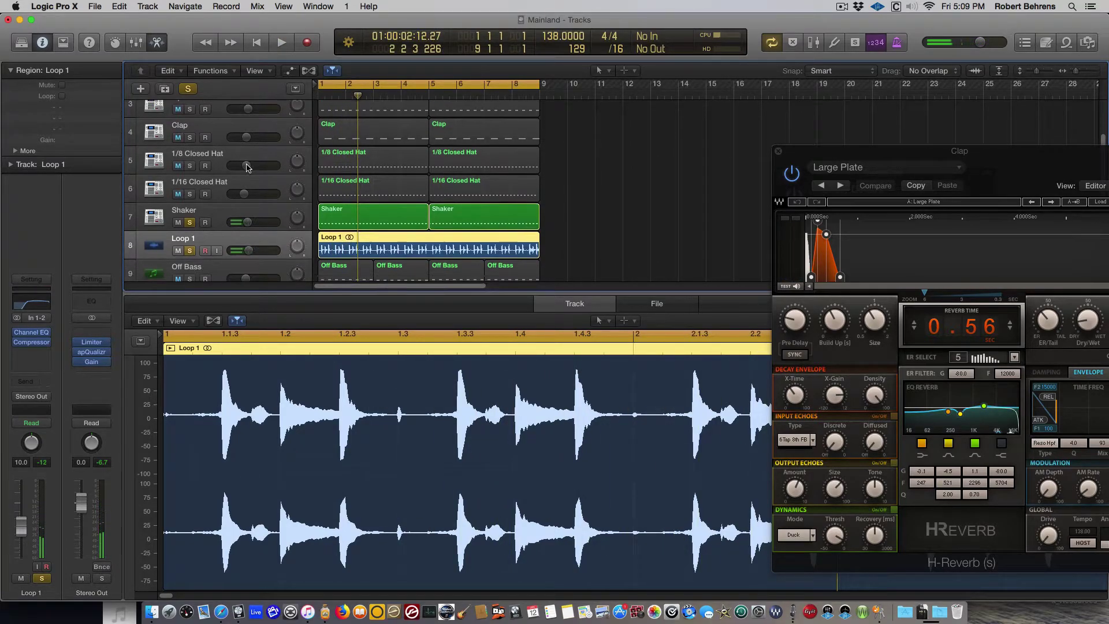
pyautogui.click(190, 223)
pyautogui.click(190, 251)
pyautogui.scroll(-4, 222, 237)
pyautogui.click(190, 227)
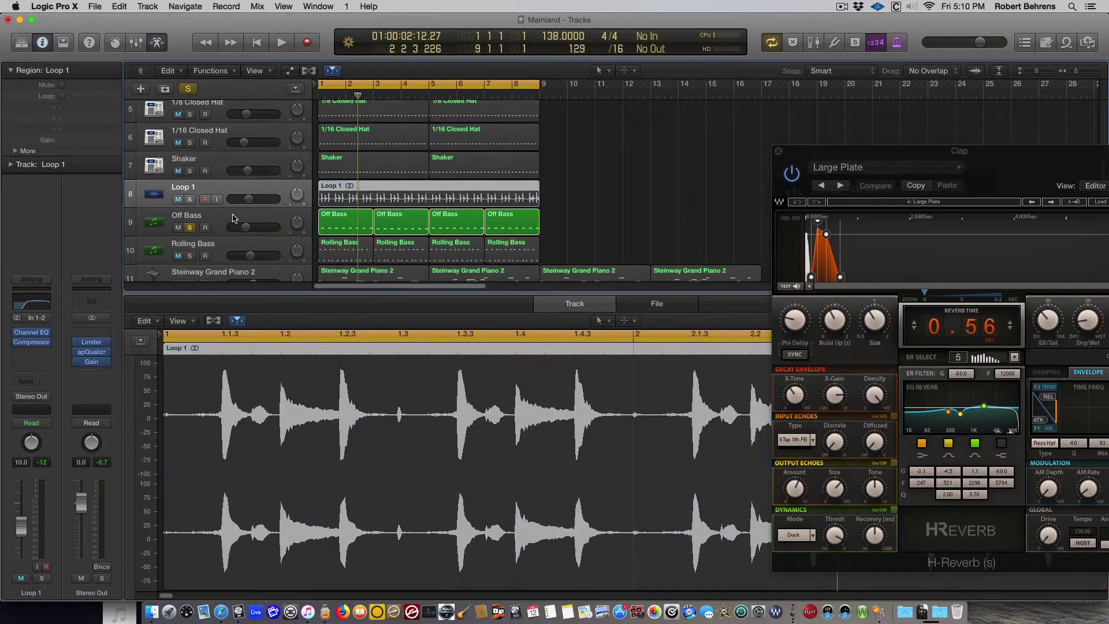
pyautogui.click(231, 219)
# Close the Clap's H-Reverb plug-in and audition the soloed Off Bass.
pyautogui.click(778, 152)
pyautogui.press('space')
pyautogui.press('space')
pyautogui.press('space')
pyautogui.press('space')
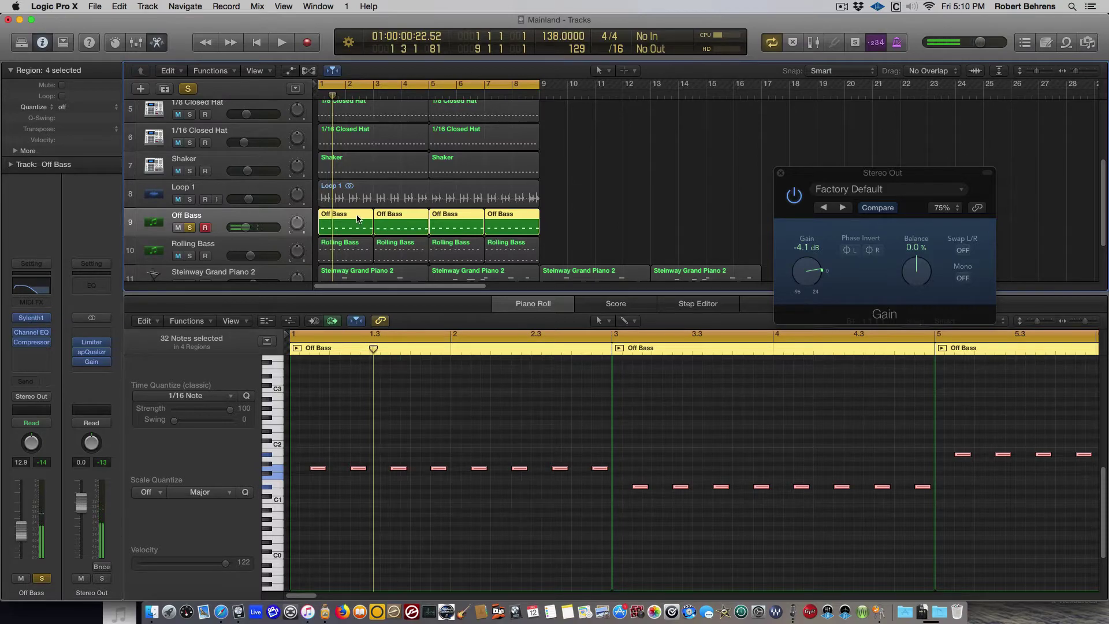
# Open the Off Bass's Sylenth1 synth, review its settings, move its window off the track list and play the bass.
pyautogui.click(33, 321)
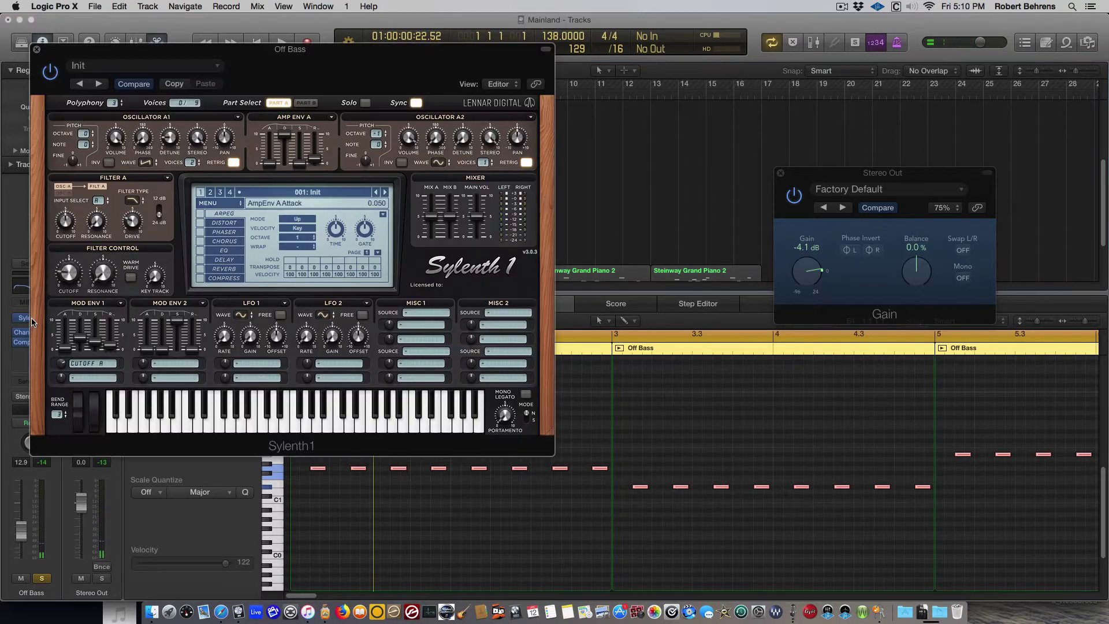
pyautogui.moveTo(193, 168)
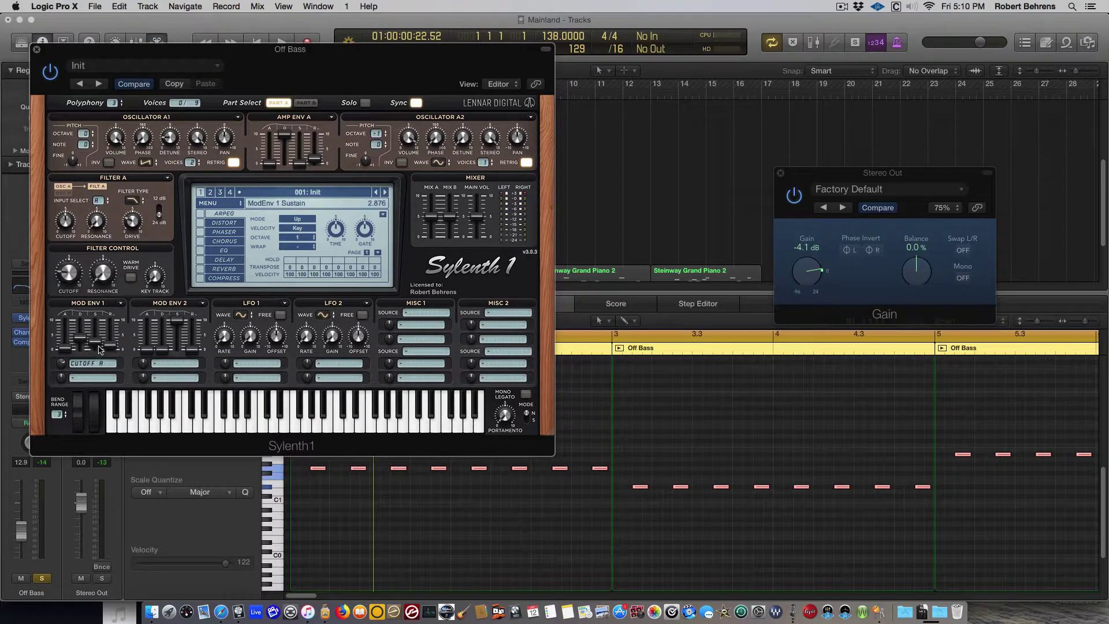
pyautogui.moveTo(76, 56); pyautogui.dragTo(473, 74)
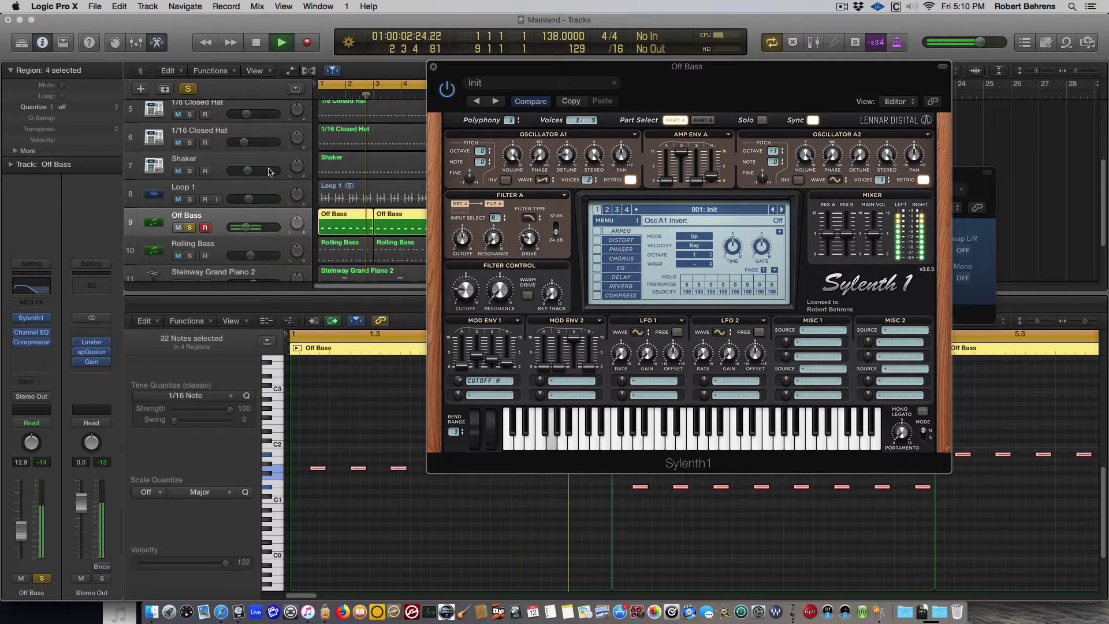
pyautogui.press('space')
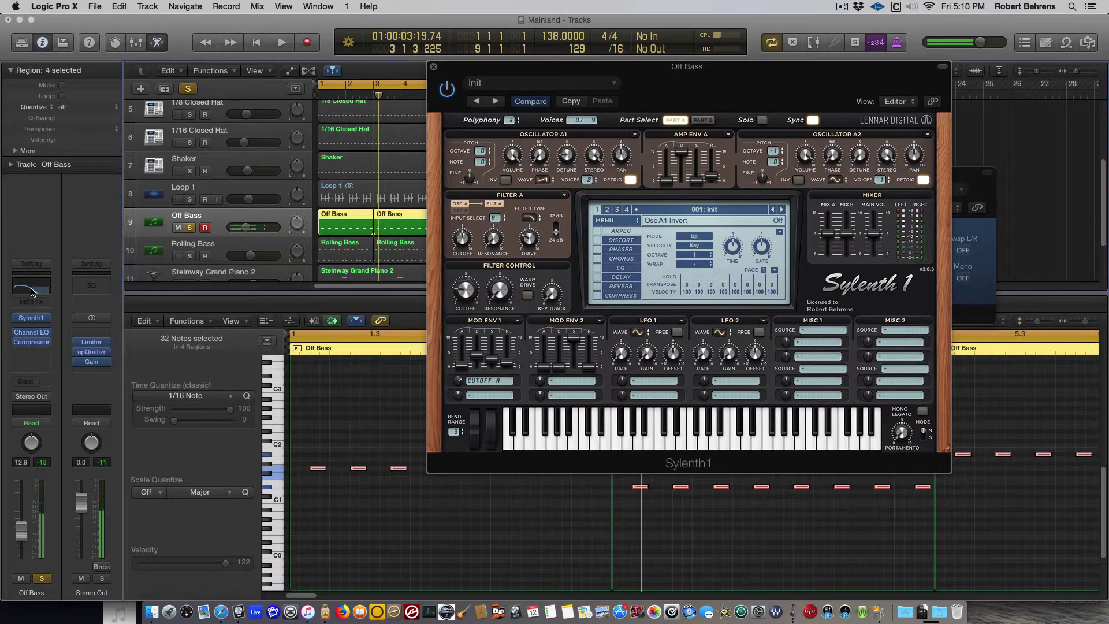
# Open the Off Bass's Channel EQ, move its window clear of the channel strip and review its filter curve.
pyautogui.click(31, 332)
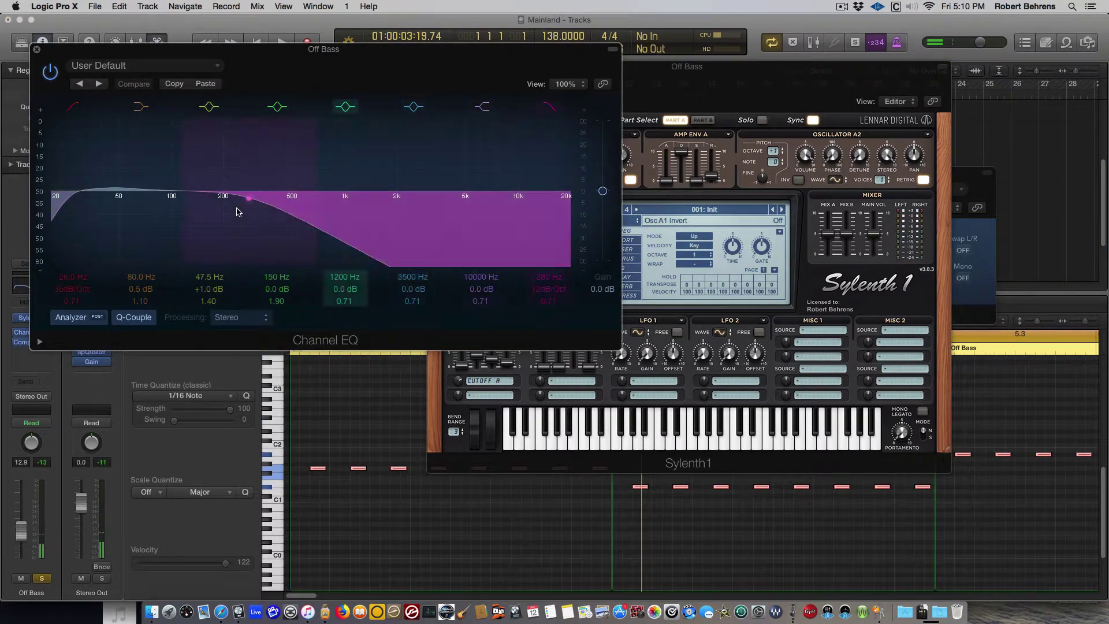
pyautogui.moveTo(168, 48); pyautogui.dragTo(568, 355)
pyautogui.moveTo(463, 299)
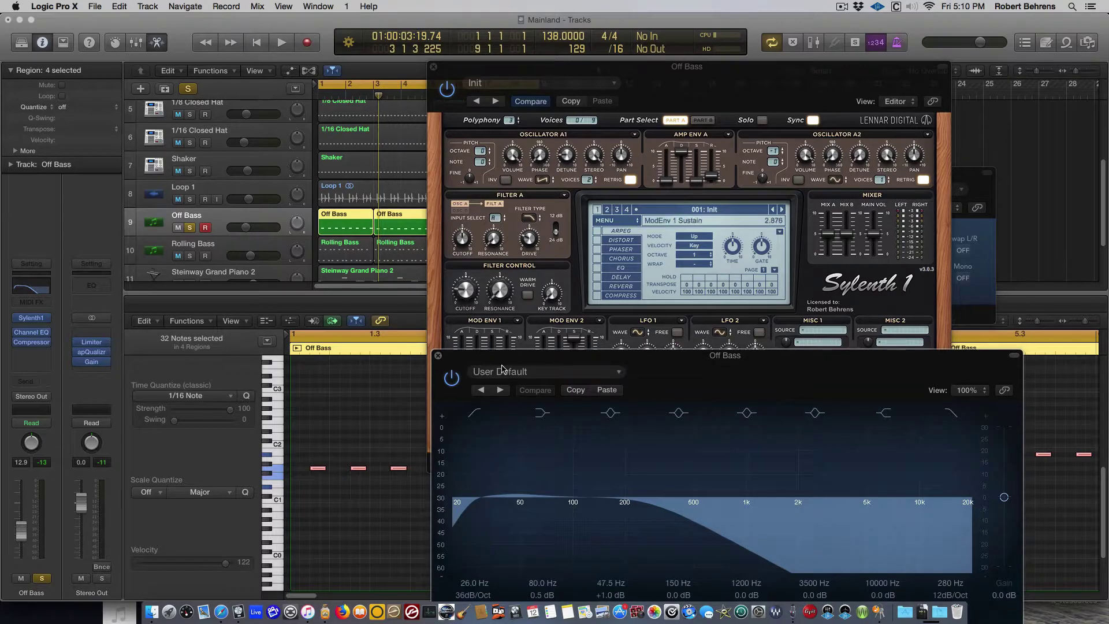
pyautogui.moveTo(520, 358); pyautogui.dragTo(220, 192)
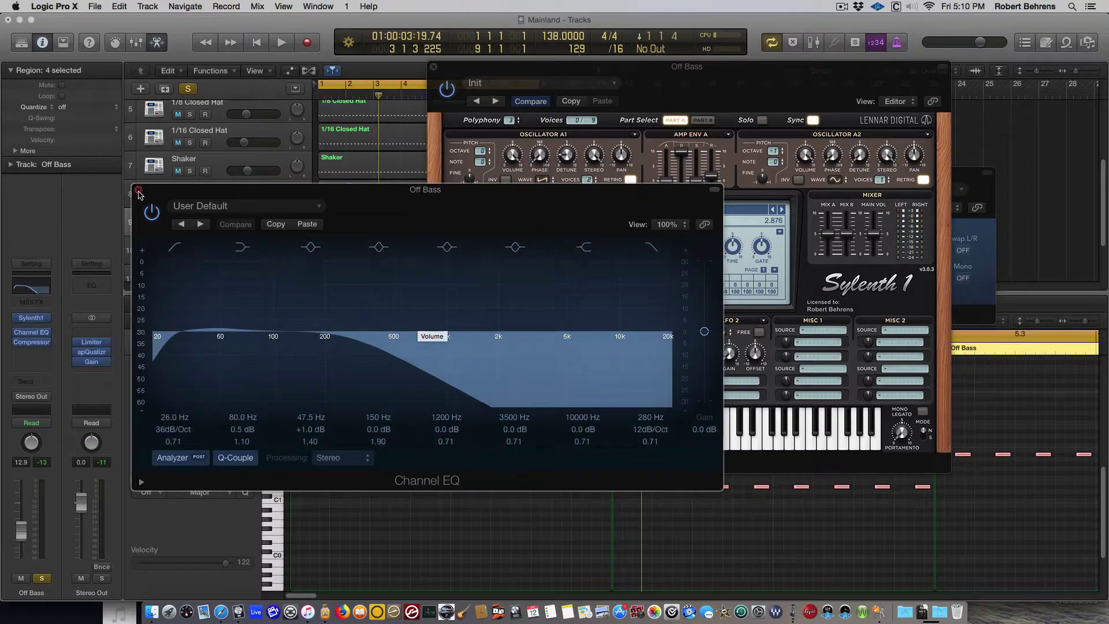
# Play the Off Bass with its Channel EQ bypassed and re-enabled, and close the EQ window.
pyautogui.press('space')
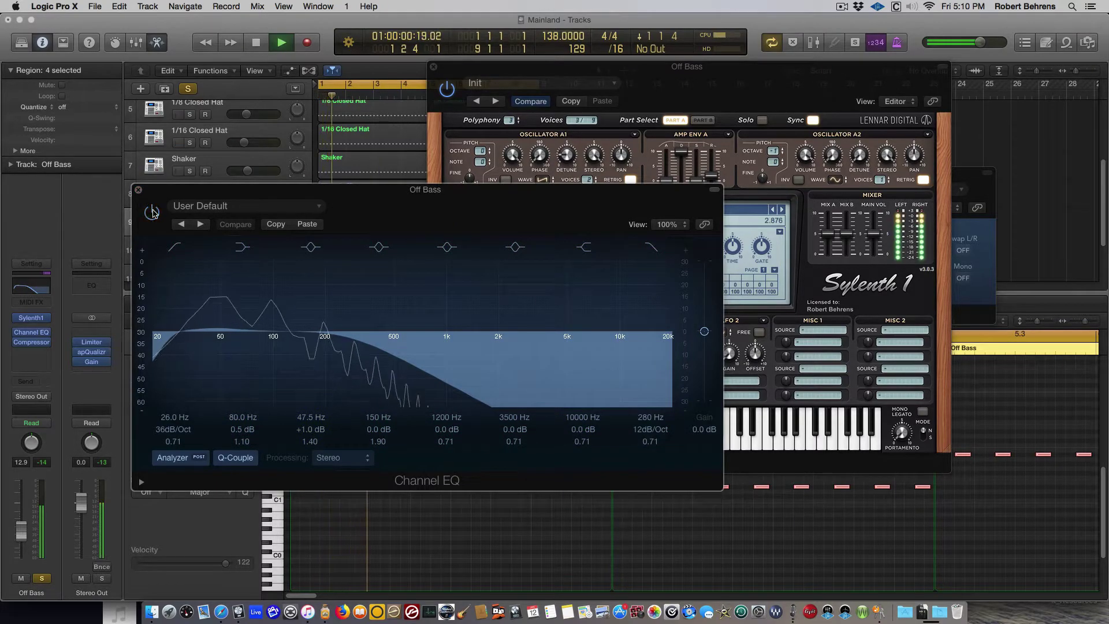
pyautogui.click(151, 212)
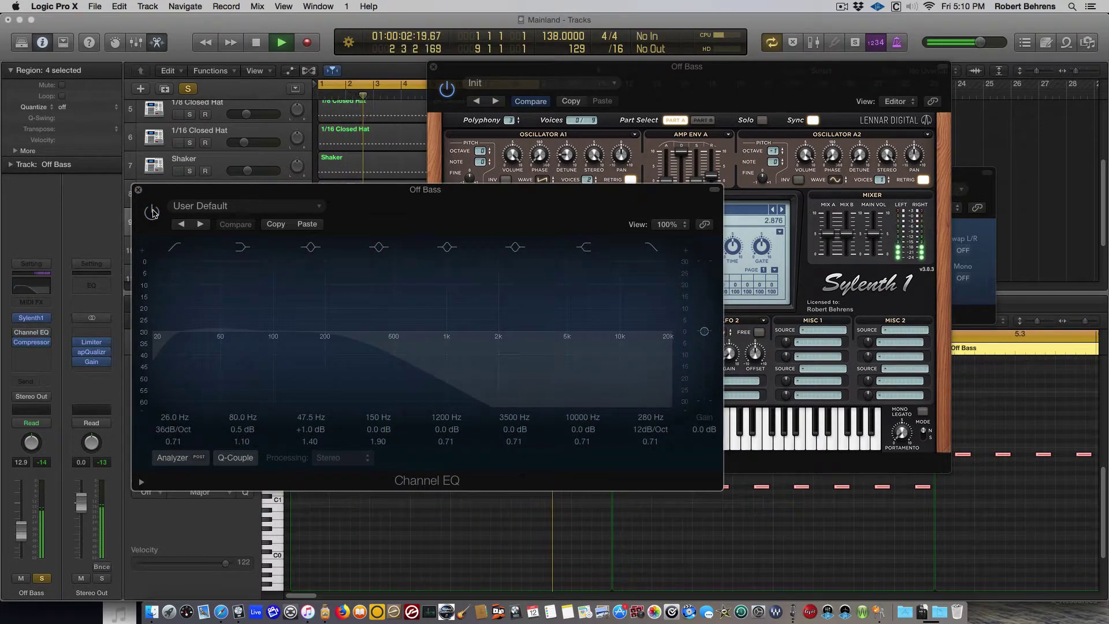
pyautogui.click(152, 212)
pyautogui.click(138, 189)
pyautogui.press('space')
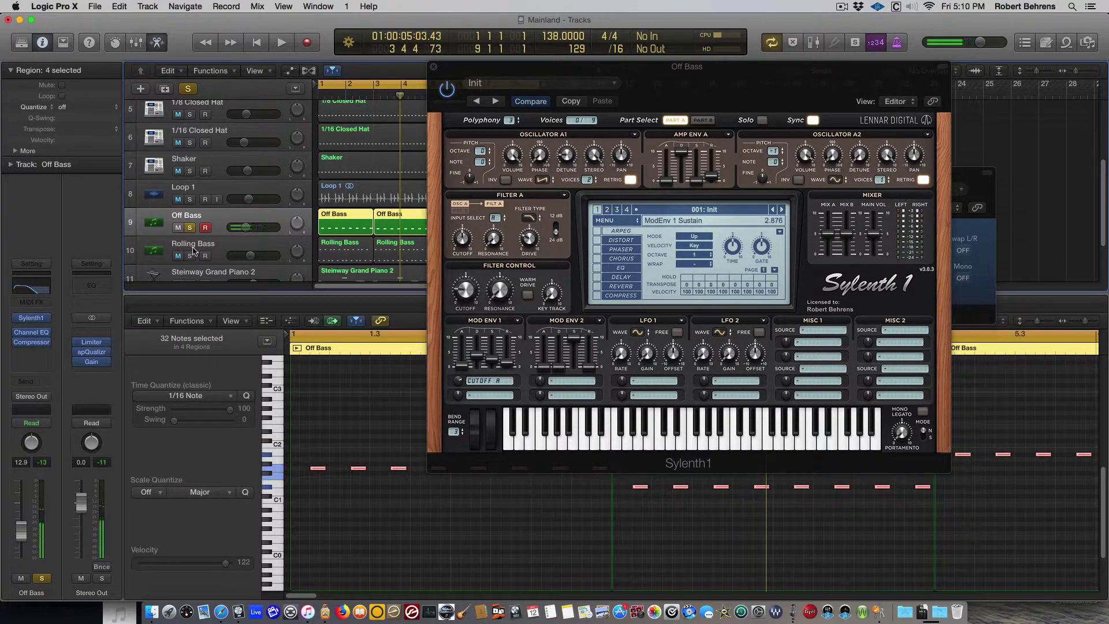
# Switch the solo from the Off Bass to the Rolling Bass, display its notes and close the Off Bass's Sylenth1.
pyautogui.click(190, 228)
pyautogui.click(193, 252)
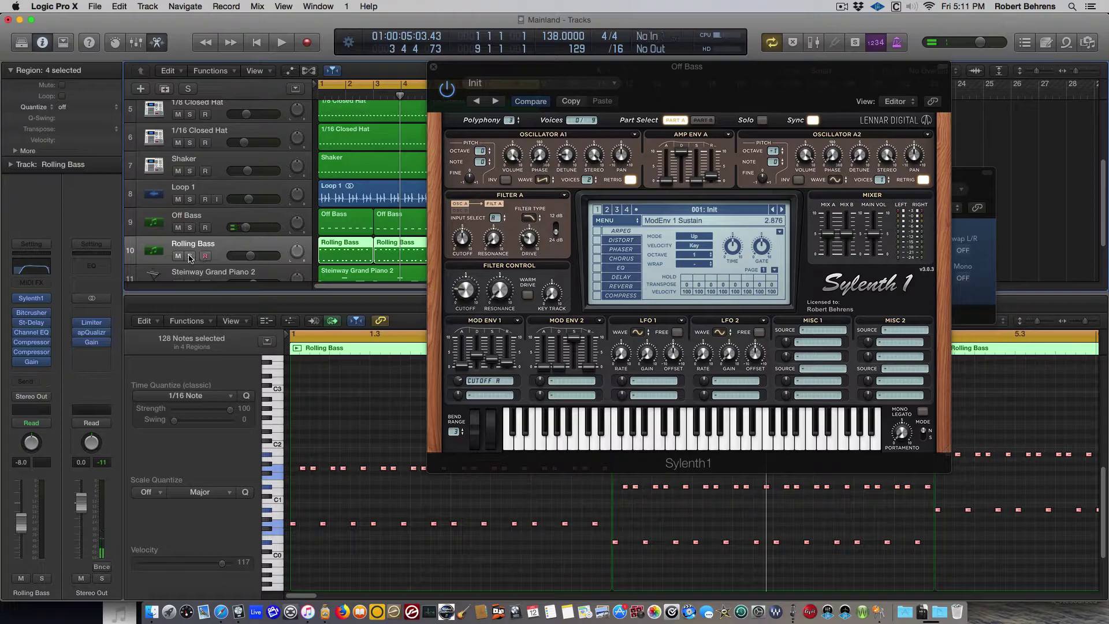
pyautogui.click(189, 256)
pyautogui.click(433, 66)
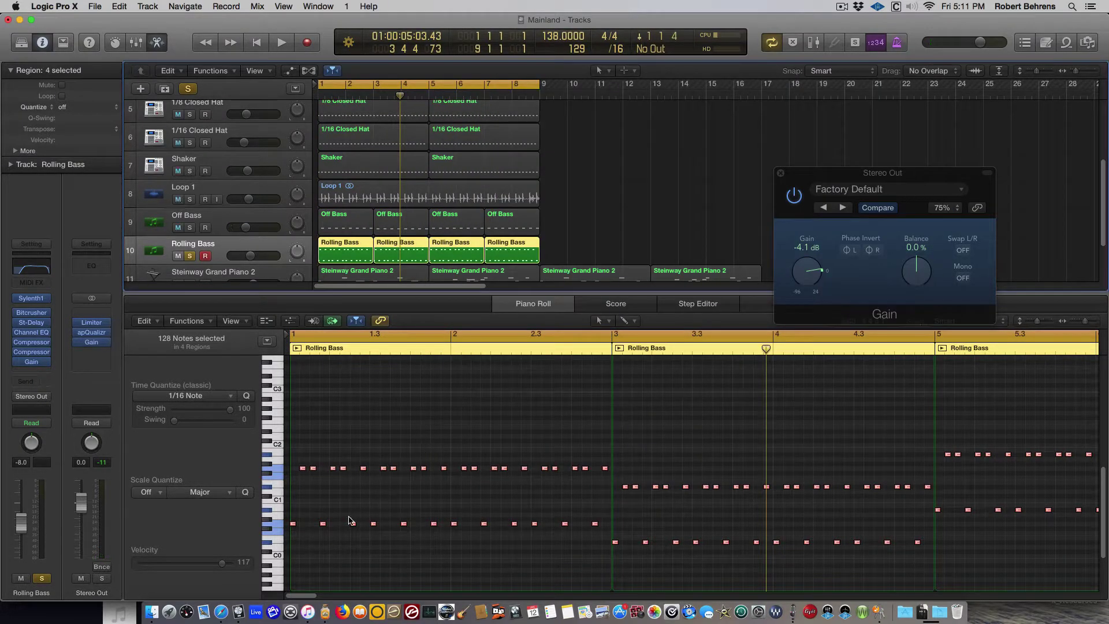
# Audition the soloed Rolling Bass, bypassing and re-enabling the Stereo Out's Gain plug-in to compare the level.
pyautogui.press('space')
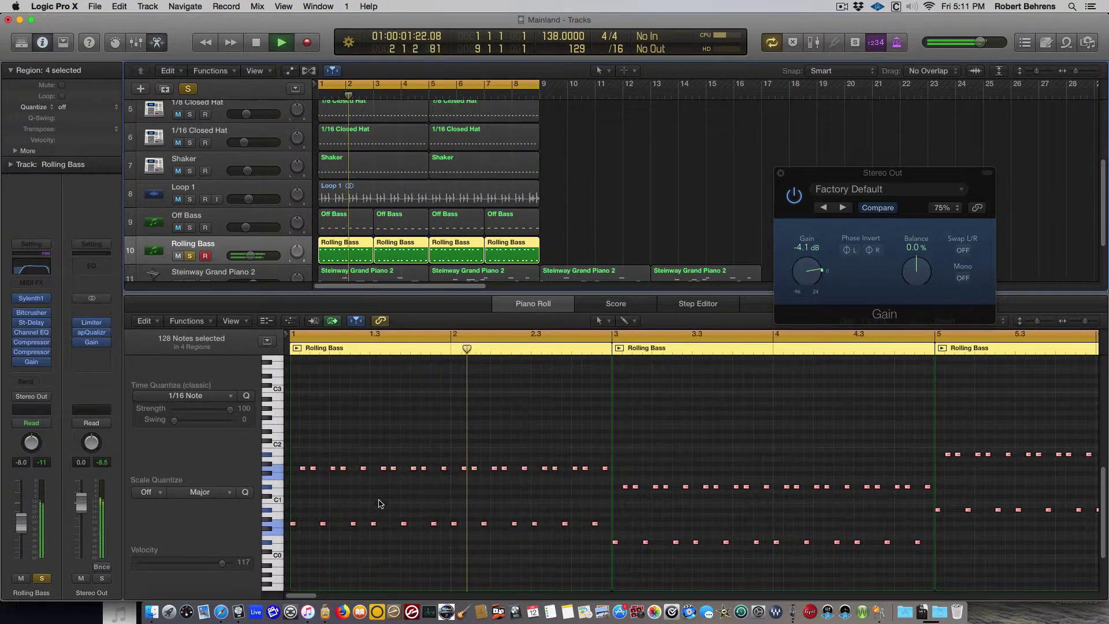
pyautogui.click(794, 198)
pyautogui.click(794, 198)
pyautogui.press('space')
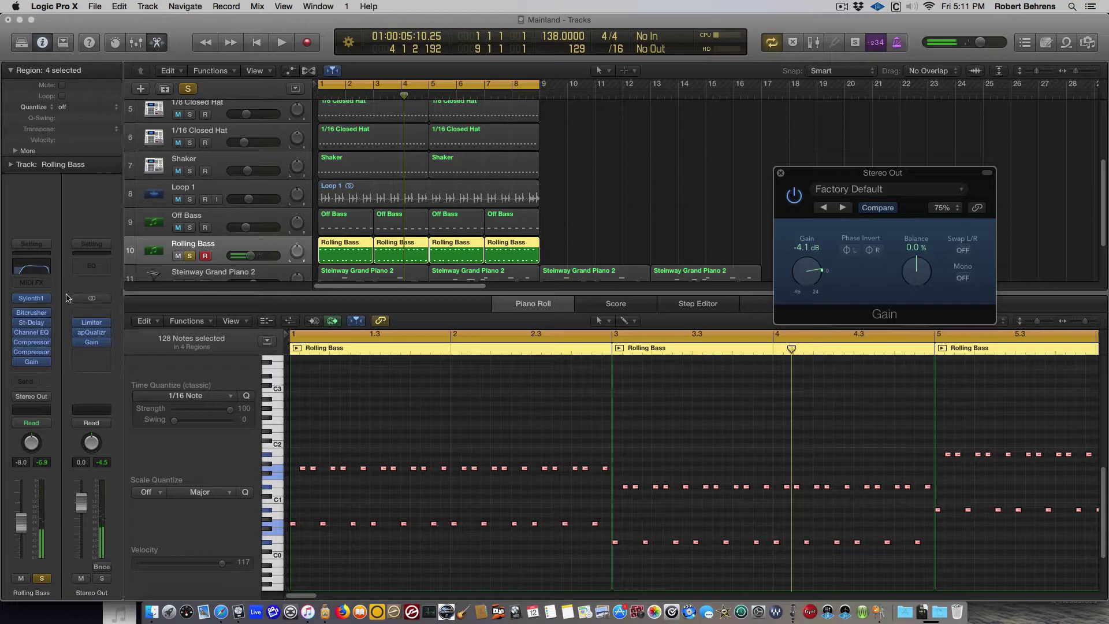
# Open the Rolling Bass's Sylenth1, review its settings, move its window off the channel strip and play the bass.
pyautogui.click(31, 298)
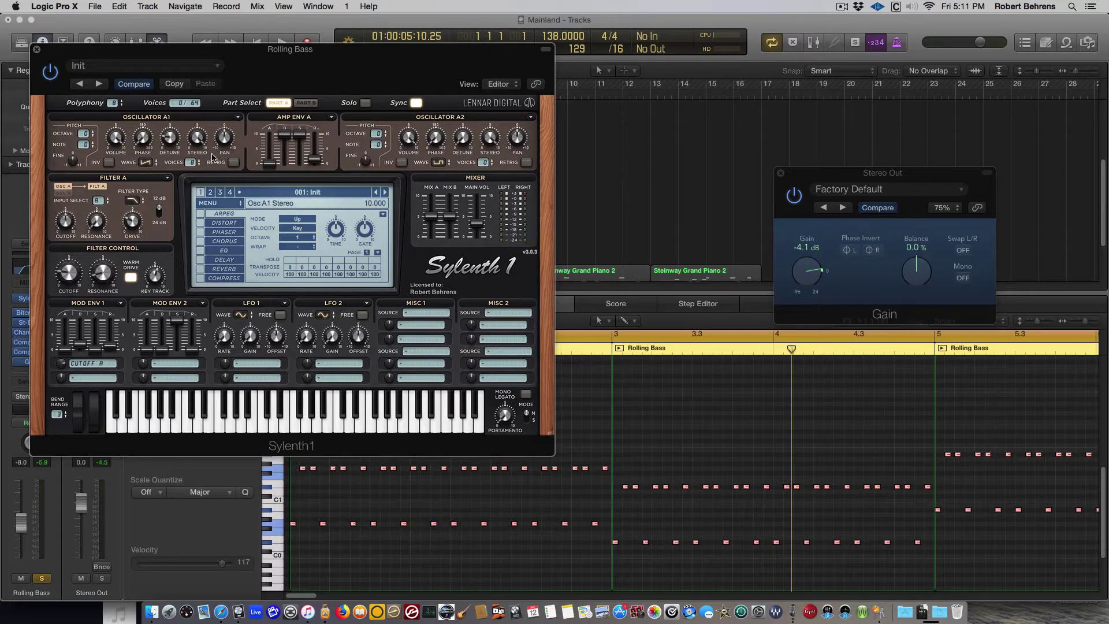
pyautogui.press('space')
pyautogui.moveTo(94, 56); pyautogui.dragTo(437, 96)
pyautogui.press('space')
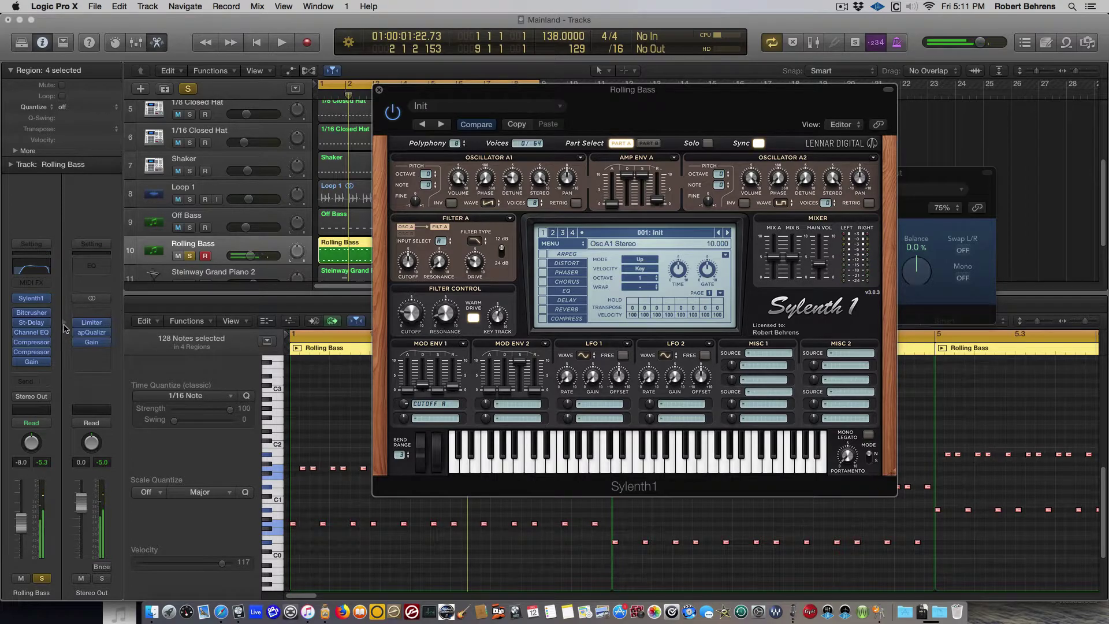
# Review the Rolling Bass's Bitcrusher settings and play the bass with the effect bypassed and re-enabled.
pyautogui.click(32, 316)
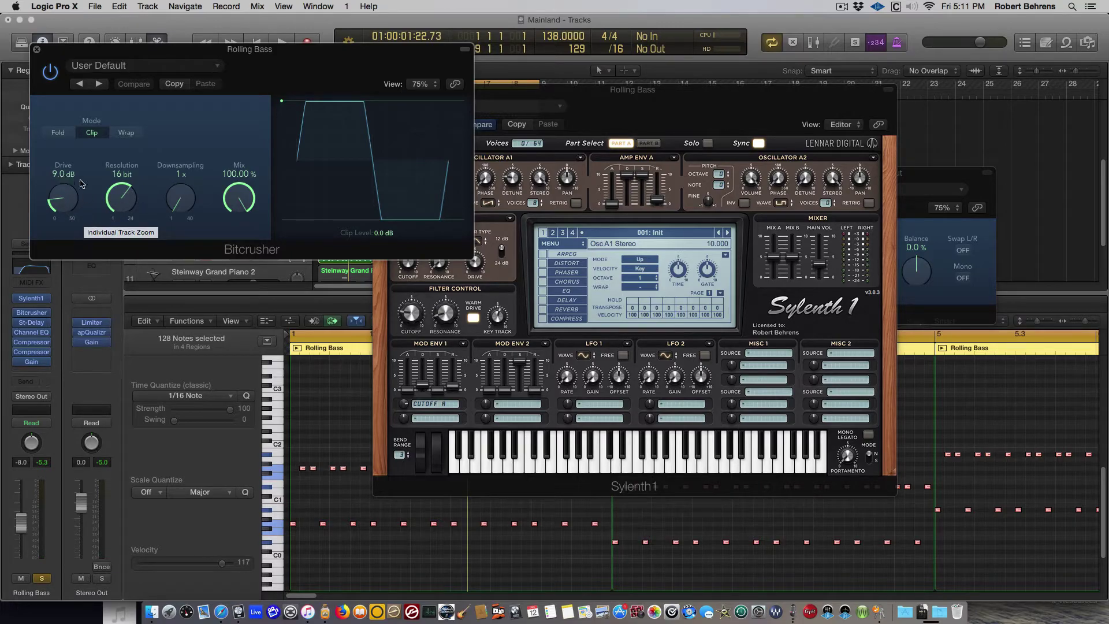
pyautogui.press('space')
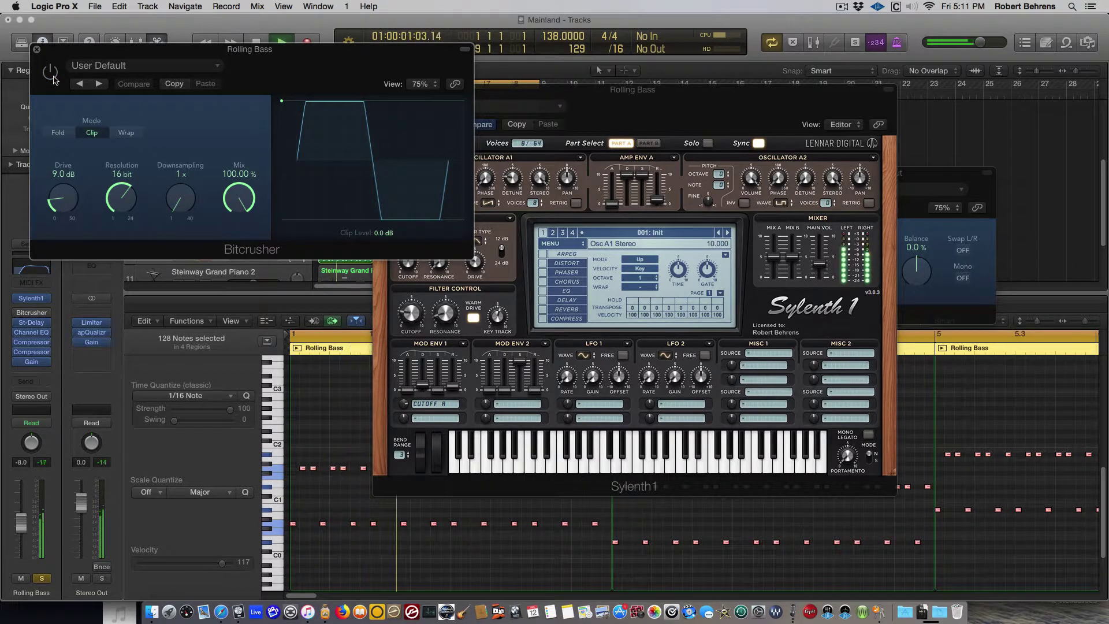
pyautogui.click(52, 75)
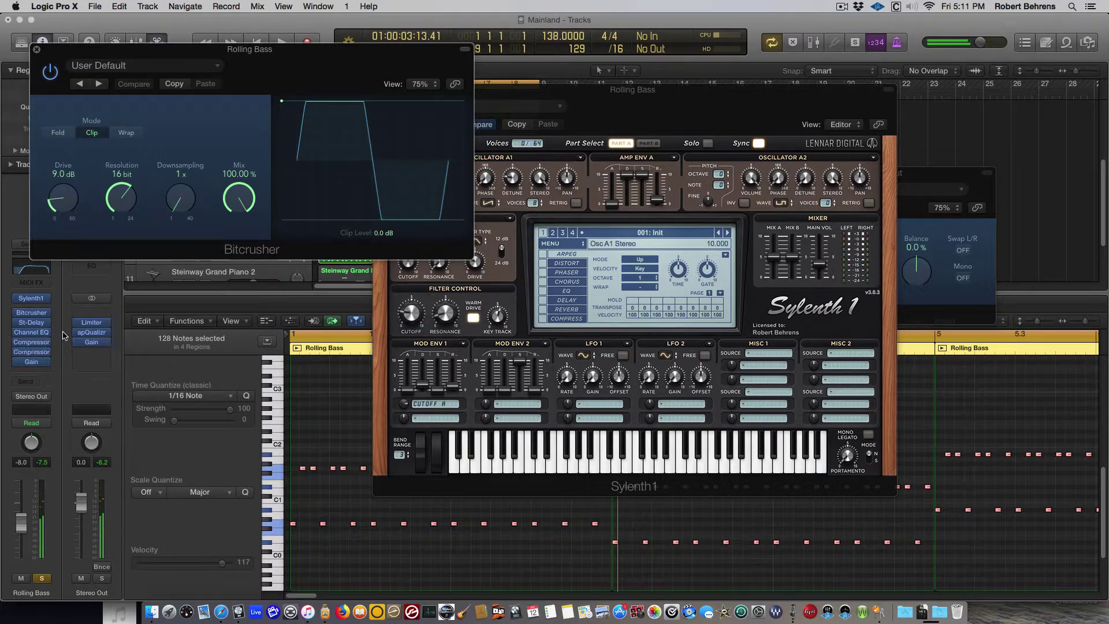
# Review the Rolling Bass's Stereo Delay settings, close the delay and play the bass.
pyautogui.click(33, 325)
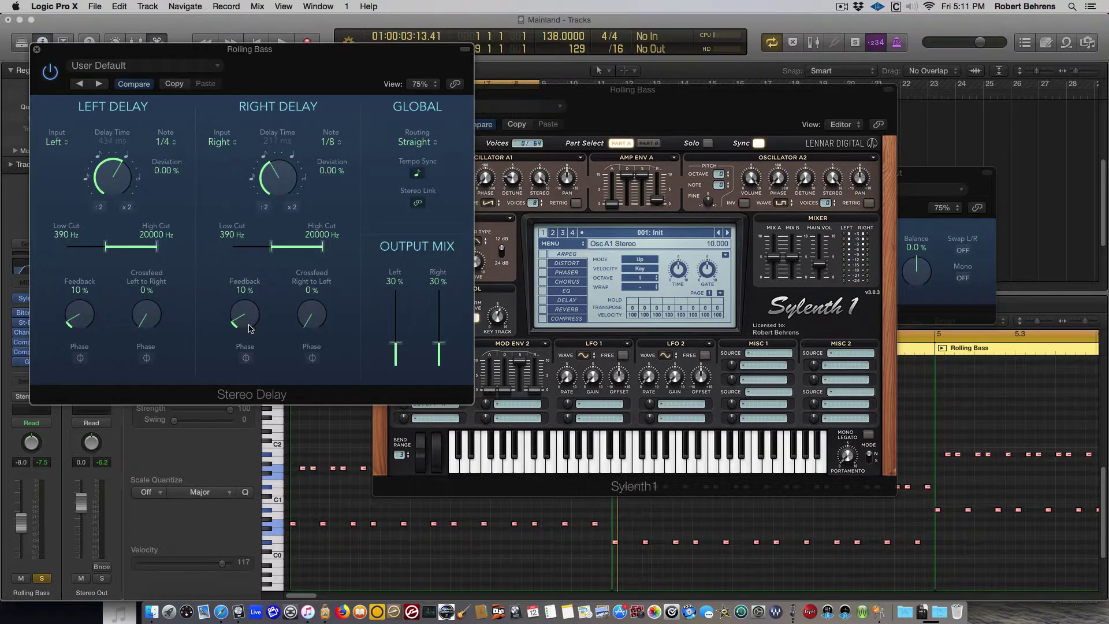
pyautogui.click(37, 52)
pyautogui.press('space')
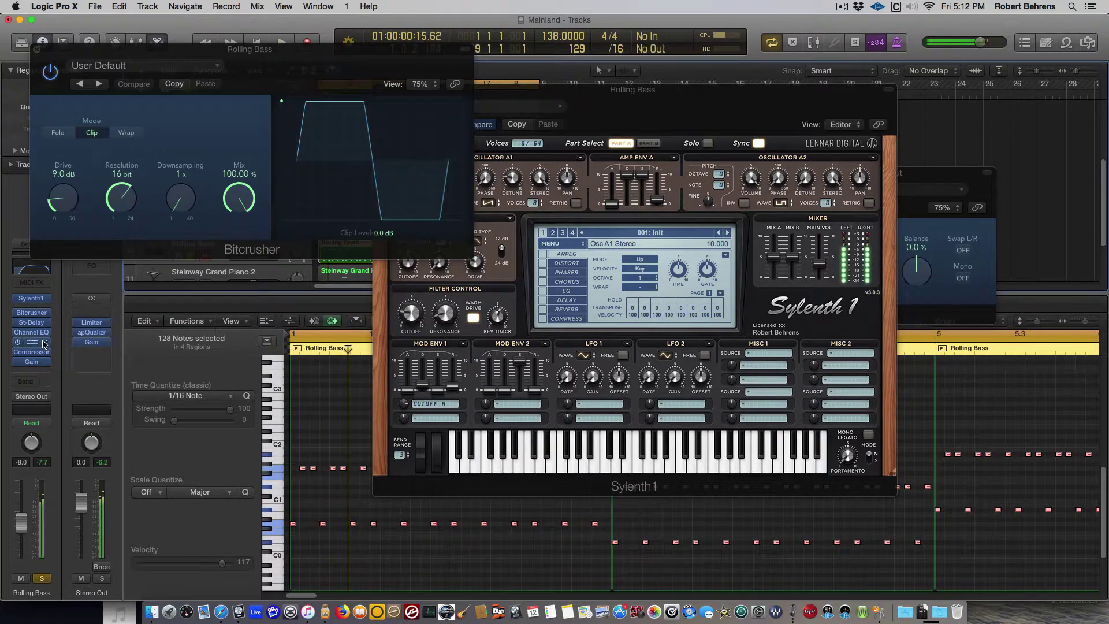
# Review the Rolling Bass's first Compressor, compare the playing bass with and without it, and close its window.
pyautogui.click(32, 342)
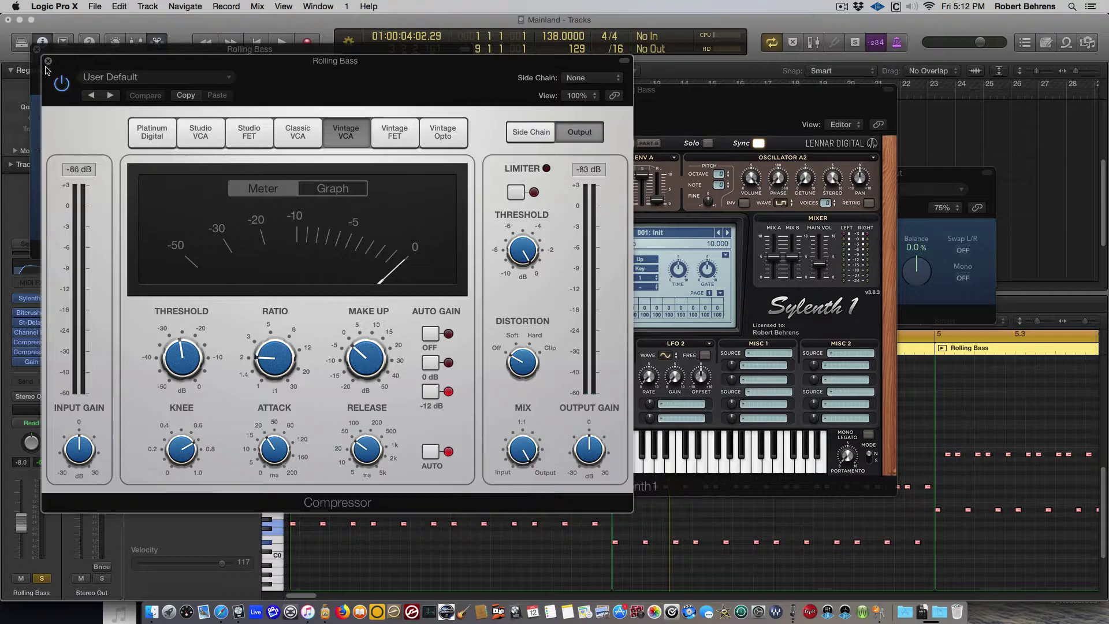
pyautogui.press('space')
pyautogui.click(62, 85)
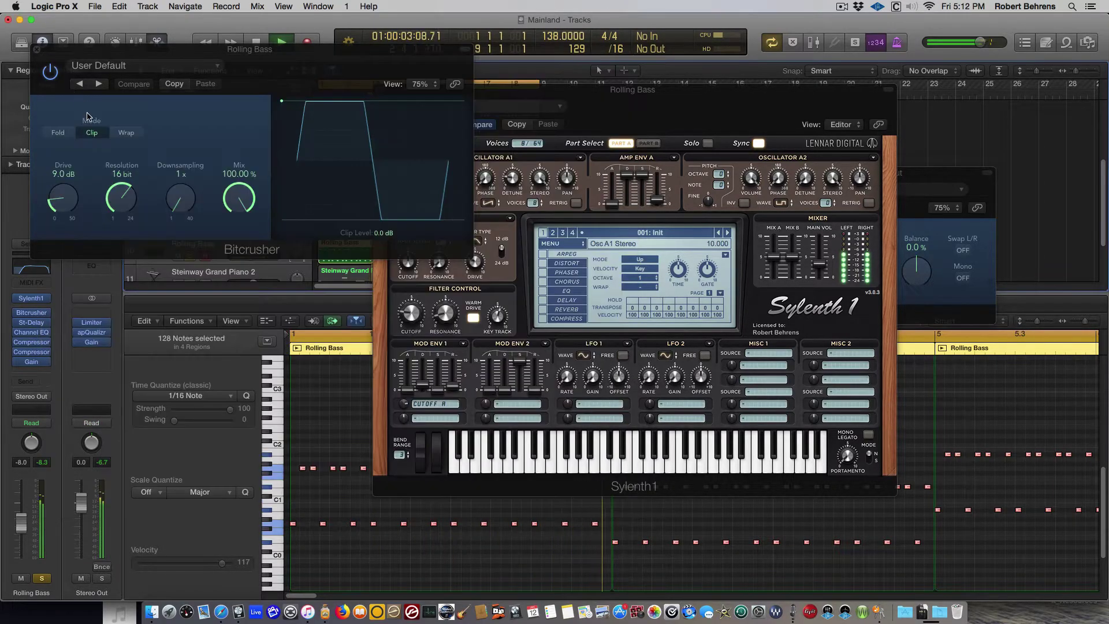
pyautogui.click(31, 312)
pyautogui.press('space')
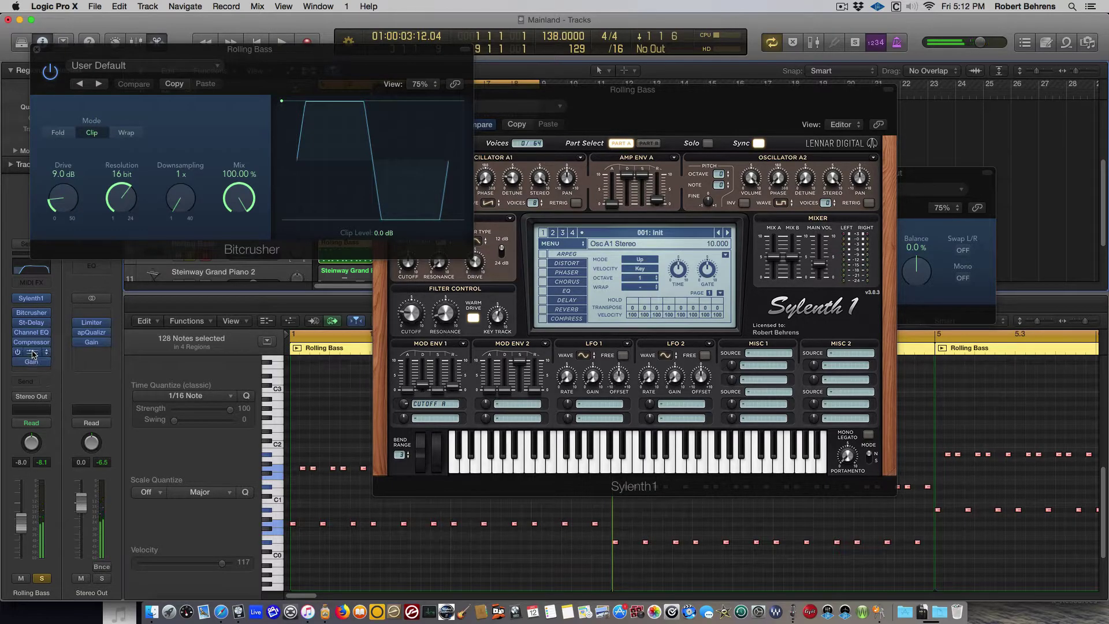
# Open the Rolling Bass's second Compressor, audition the bass, and close the Compressor and Bitcrusher windows.
pyautogui.click(31, 352)
pyautogui.press('space')
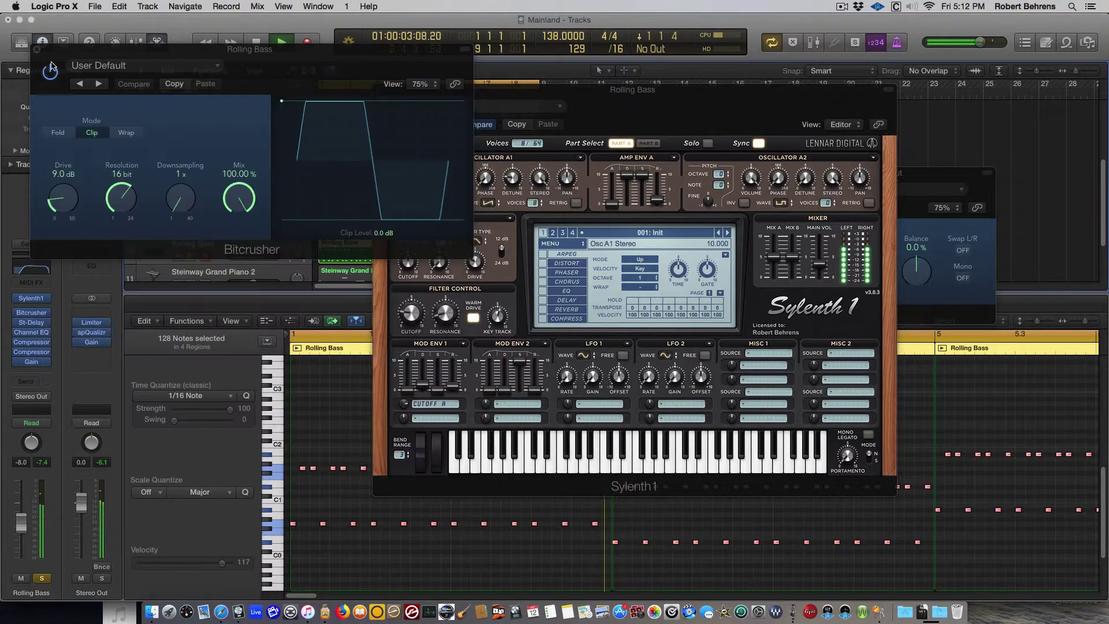
pyautogui.click(31, 312)
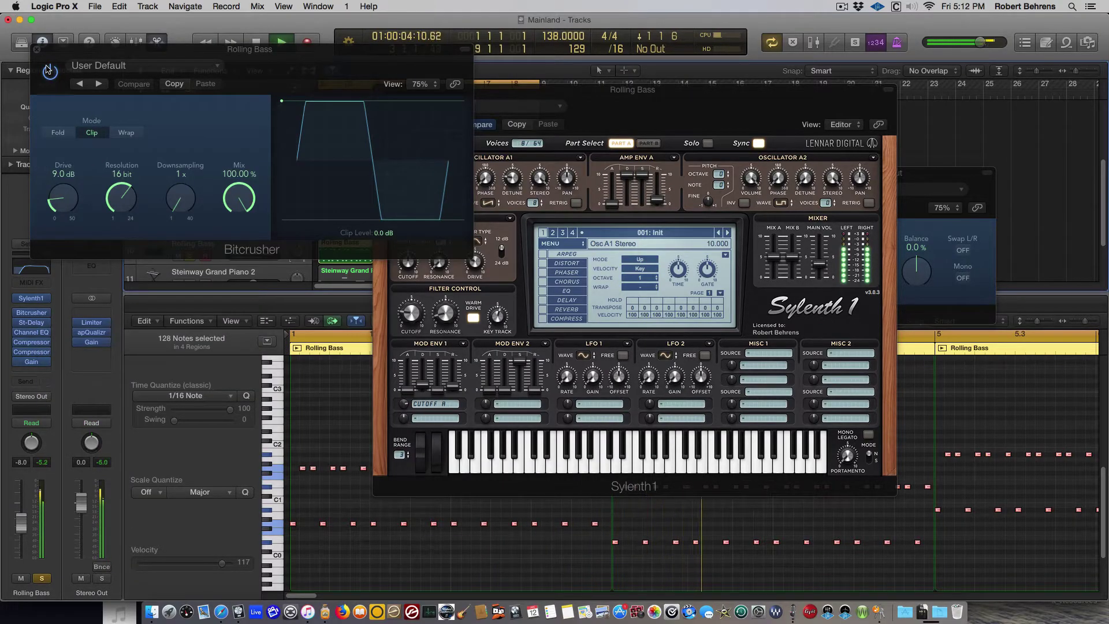
pyautogui.press('super+w')
pyautogui.press('space')
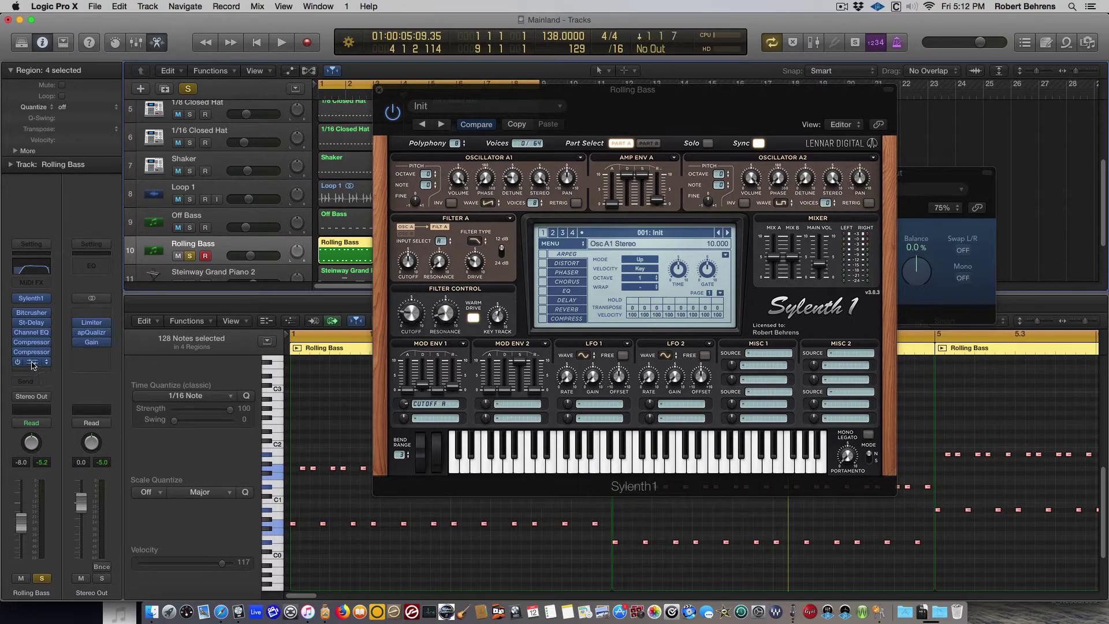
# Close Sylenth1, switch the solo from the Rolling Bass to Steinway Grand Piano 2 and audition the piano.
pyautogui.click(380, 91)
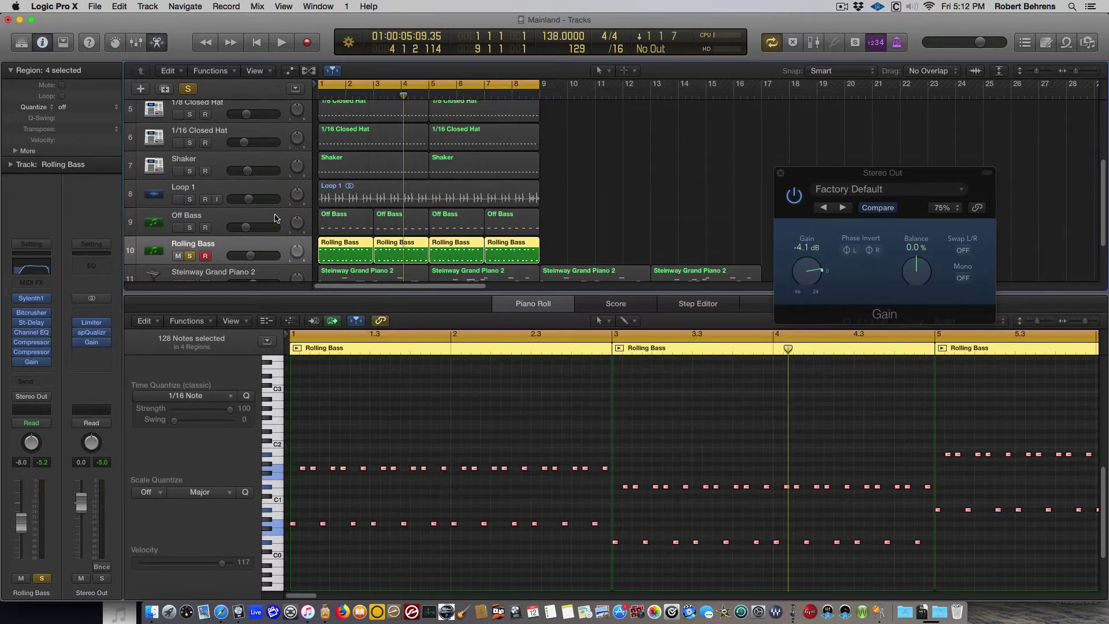
pyautogui.scroll(-3, 247, 229)
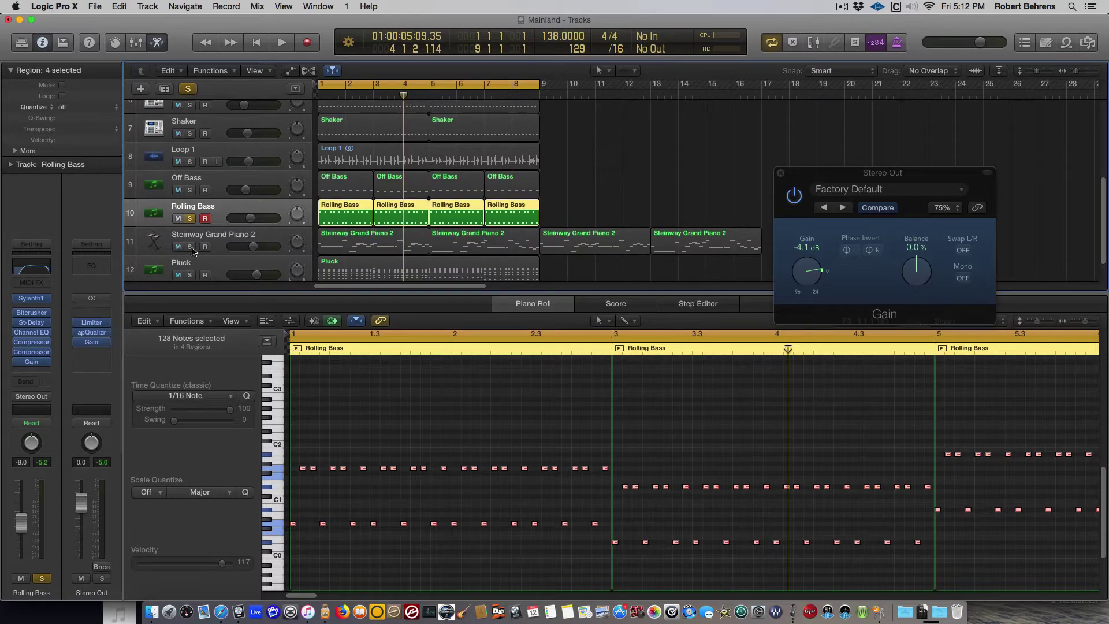
pyautogui.click(217, 240)
pyautogui.press('space')
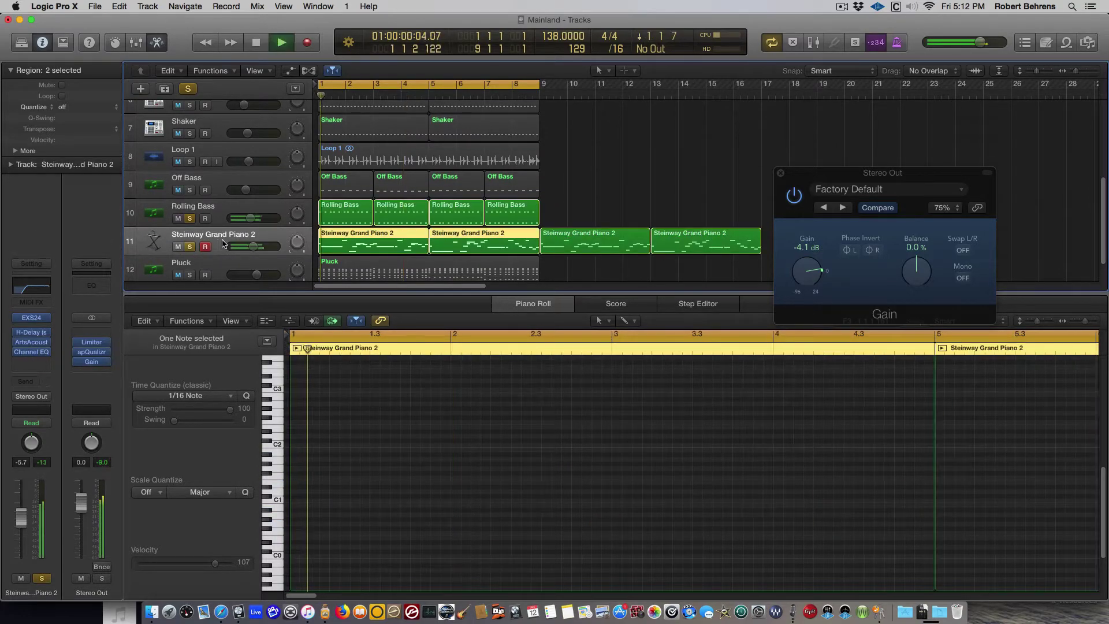
pyautogui.click(189, 218)
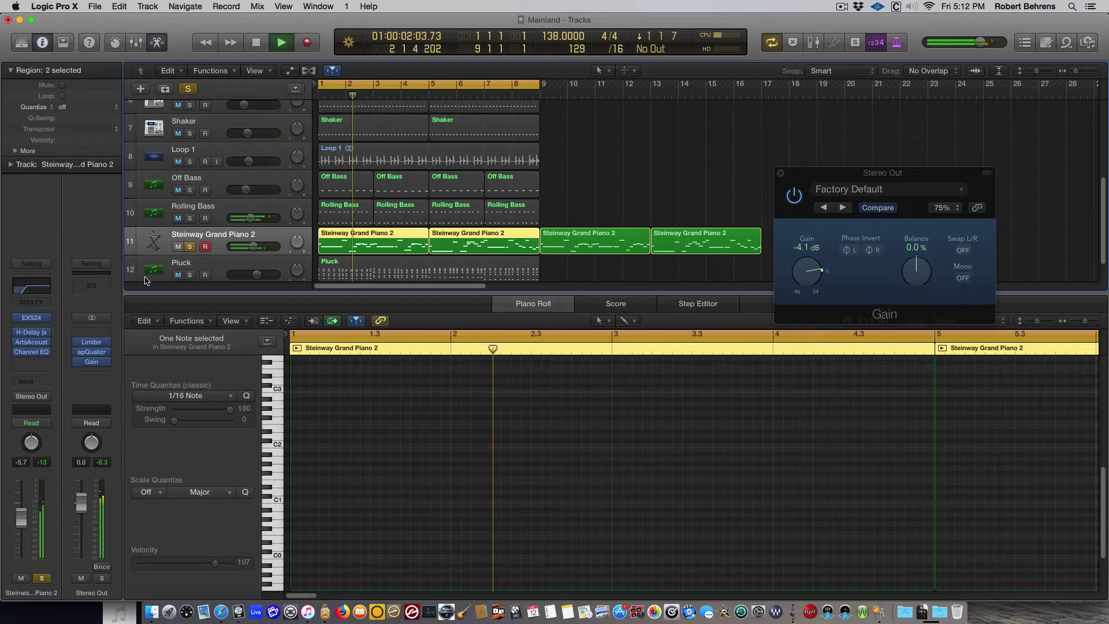
pyautogui.press('space')
# Review the settings of the piano's H-Delay, EXS24 sampler and ArtsAcoustic Reverb, closing the sampler and reverb windows.
pyautogui.click(31, 334)
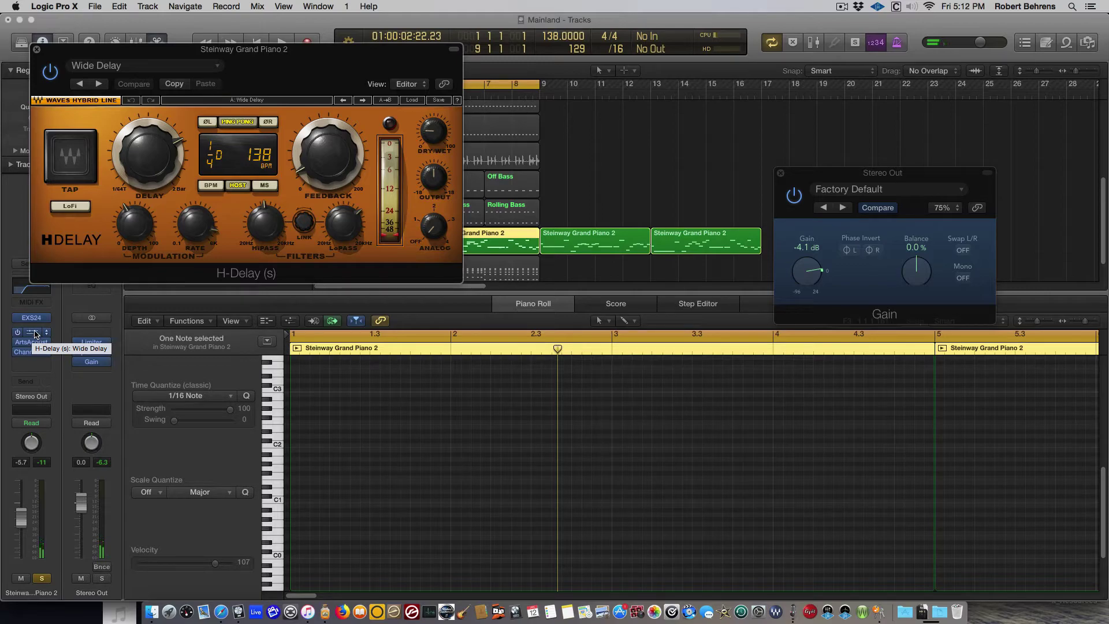
pyautogui.click(33, 318)
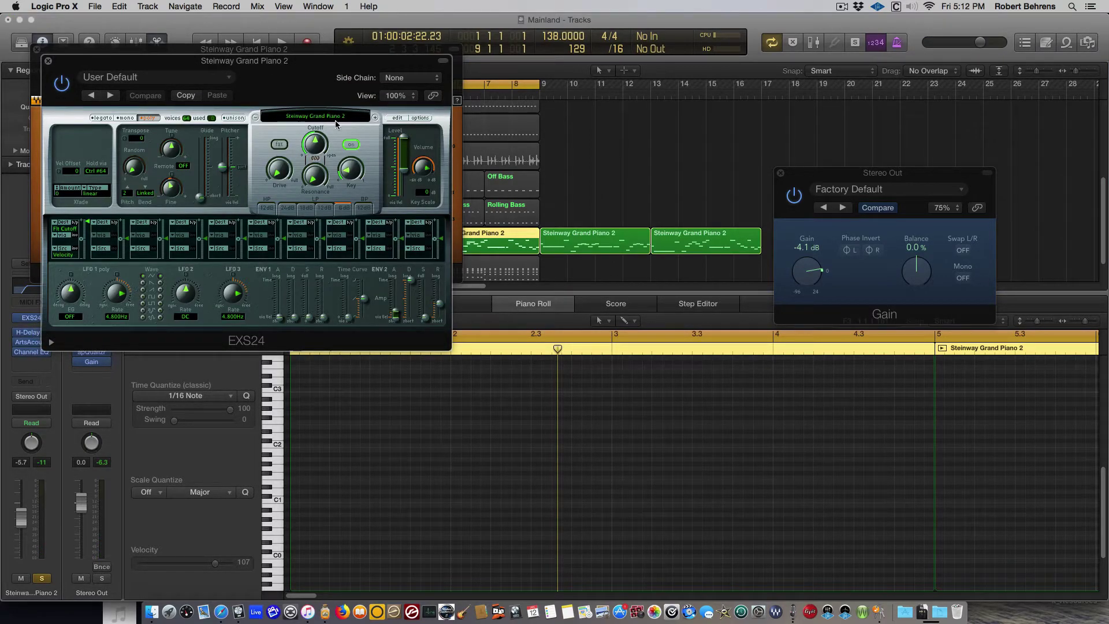
pyautogui.click(48, 62)
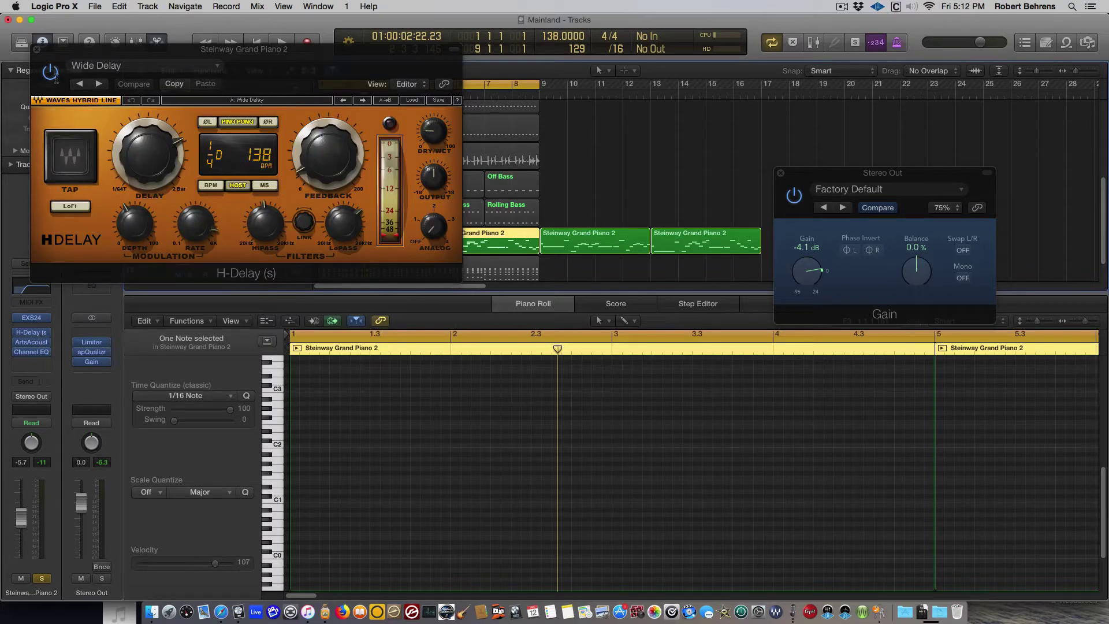
pyautogui.click(32, 343)
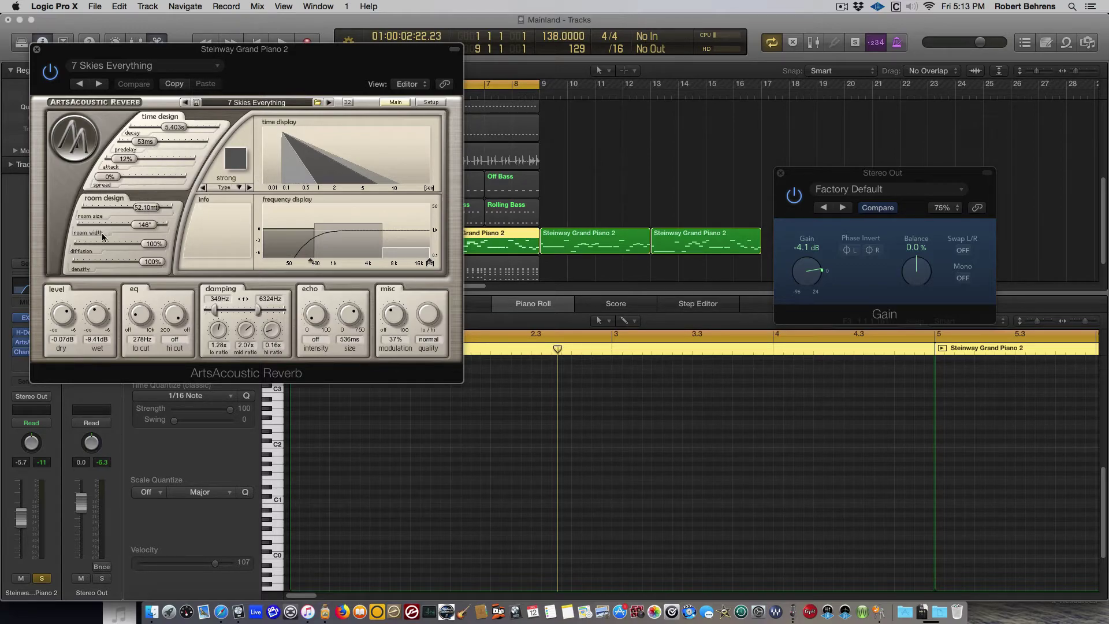
pyautogui.click(36, 52)
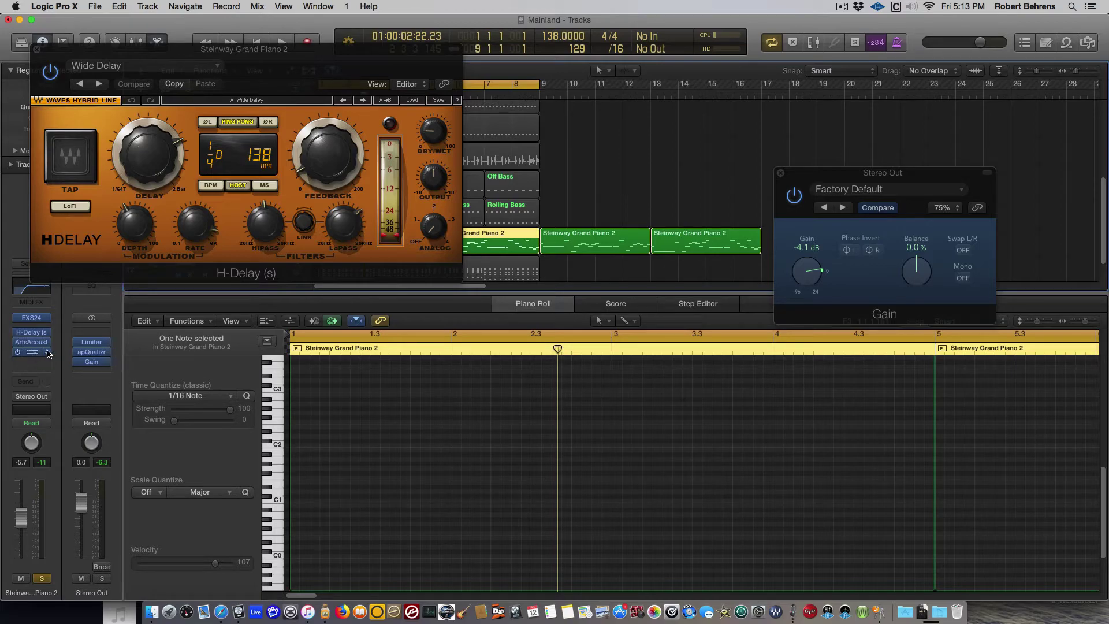
# Open the piano's Channel EQ, play the piano through it, close the EQ and H-Delay windows and restart from the beginning.
pyautogui.click(33, 353)
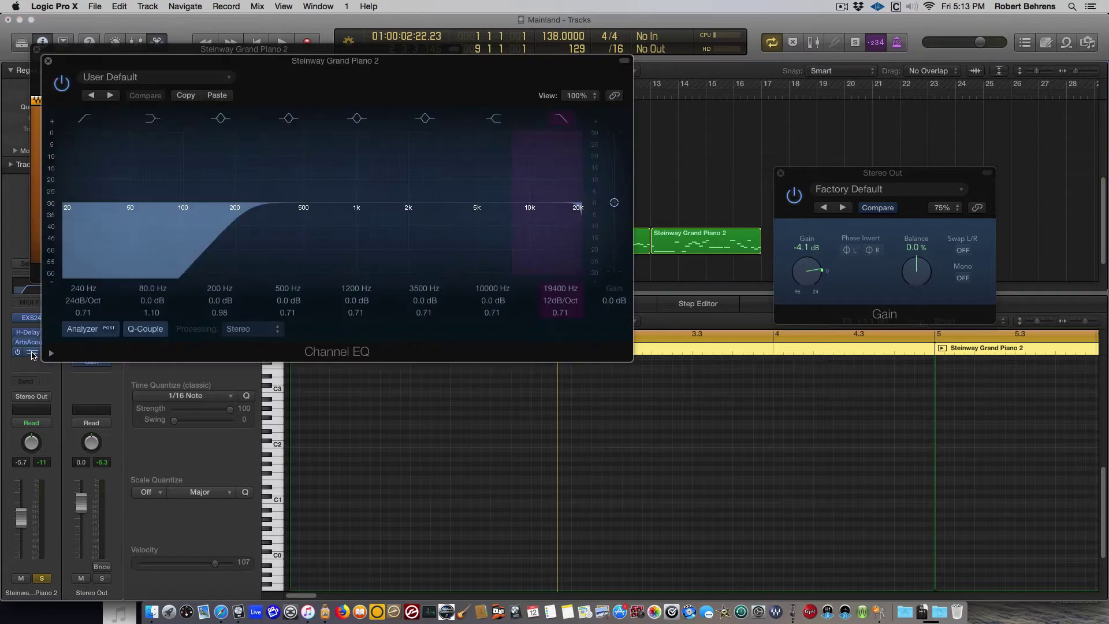
pyautogui.press('space')
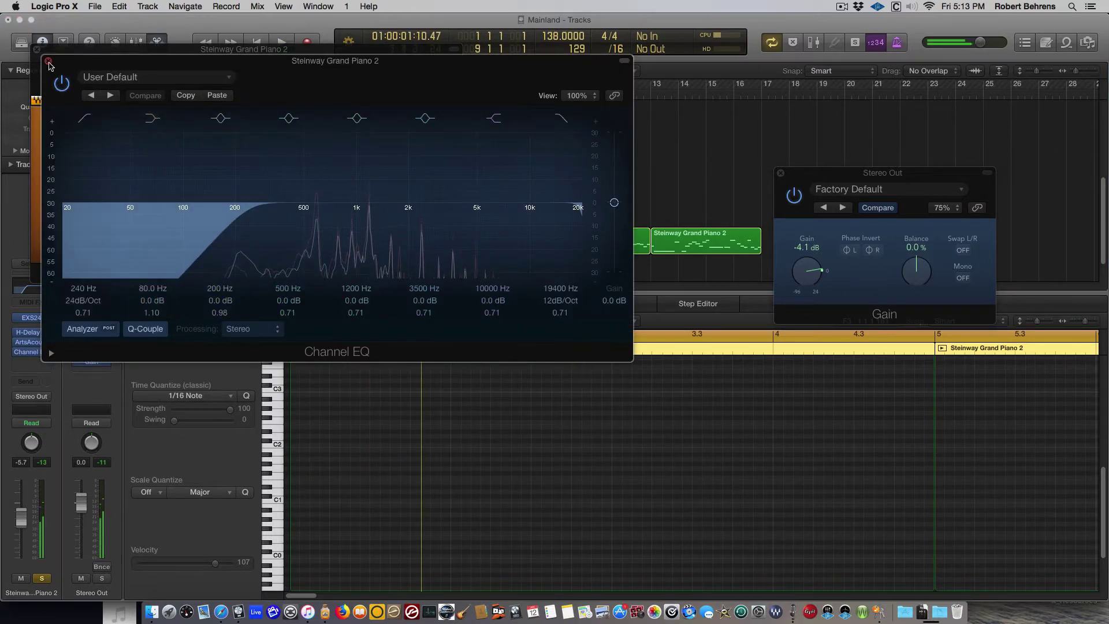
pyautogui.click(49, 61)
pyautogui.click(37, 49)
pyautogui.press('Return')
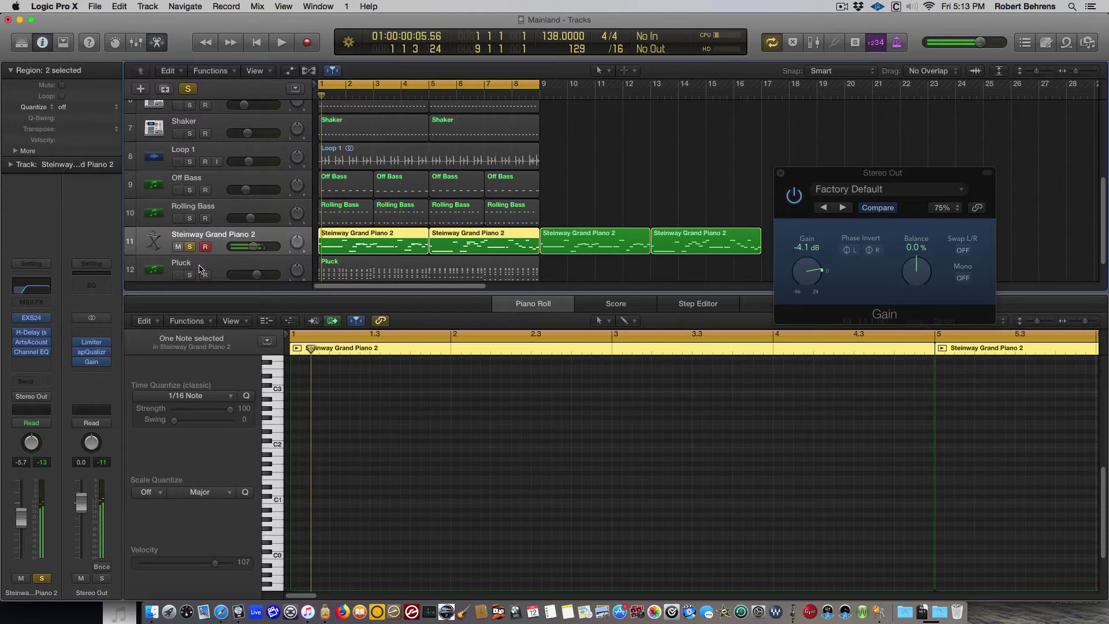
# Switch the solo from Steinway Grand Piano 2 to the Pluck, select its track to show its notes and audition it.
pyautogui.click(192, 278)
pyautogui.click(189, 246)
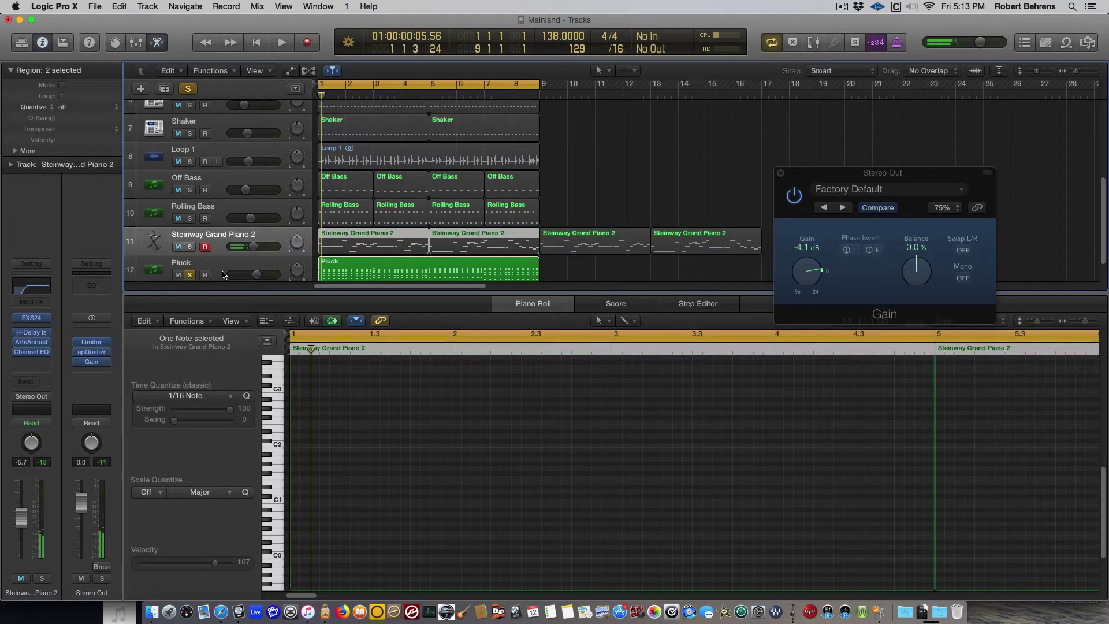
pyautogui.click(222, 269)
pyautogui.scroll(-1, 220, 264)
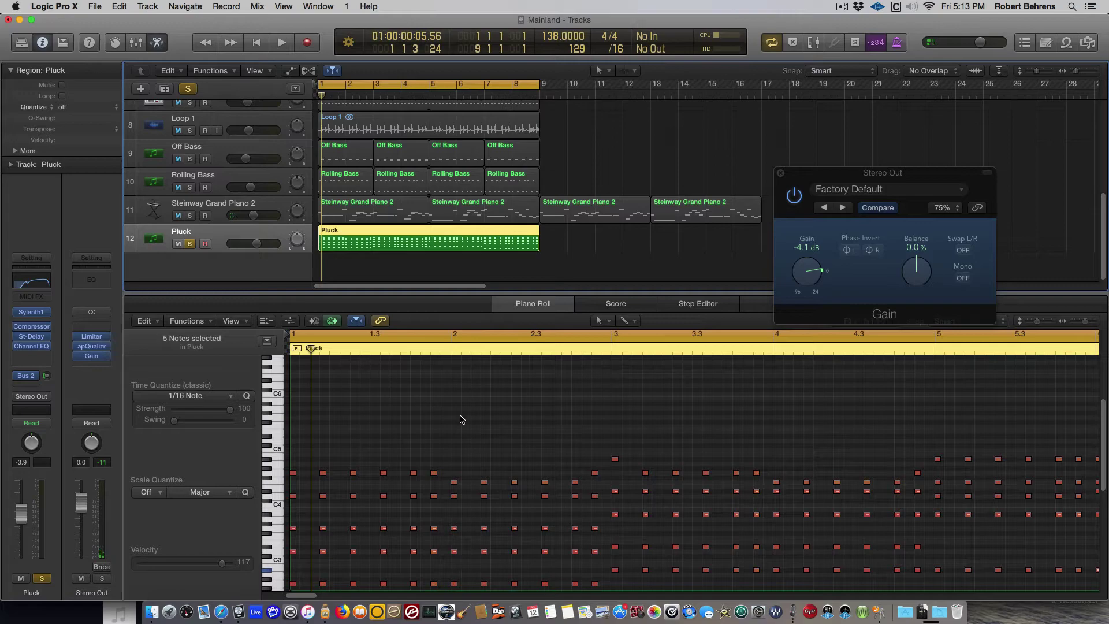
pyautogui.press('space')
pyautogui.press('space')
# Open the Pluck's Sylenth1 and review its amp and Mod Env 1 envelope settings while auditioning the sound.
pyautogui.click(32, 312)
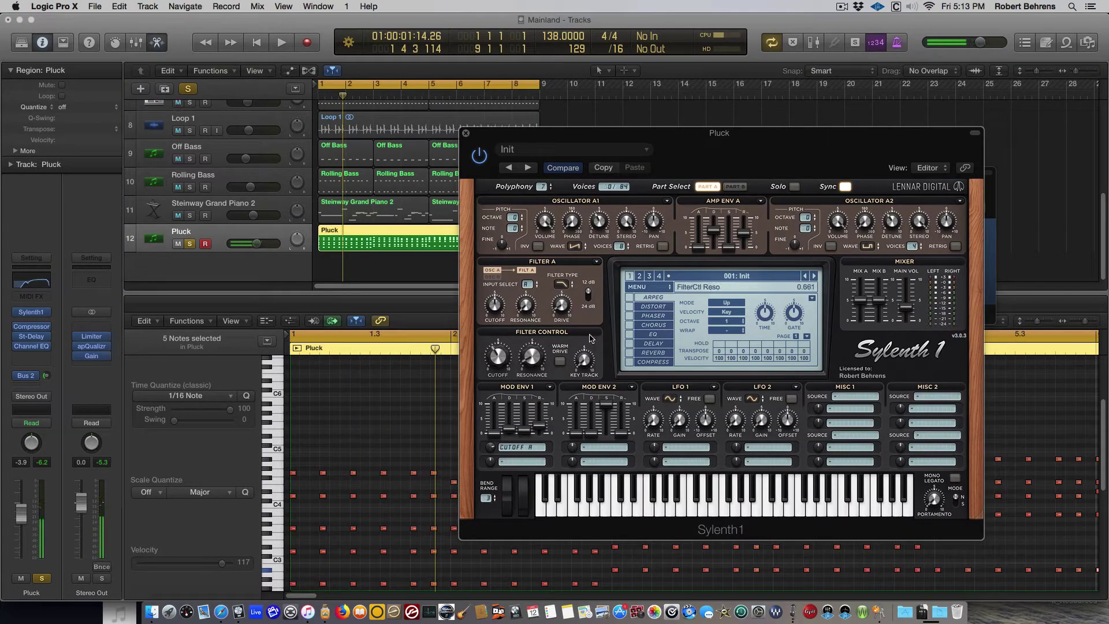
pyautogui.moveTo(522, 136); pyautogui.dragTo(329, 102)
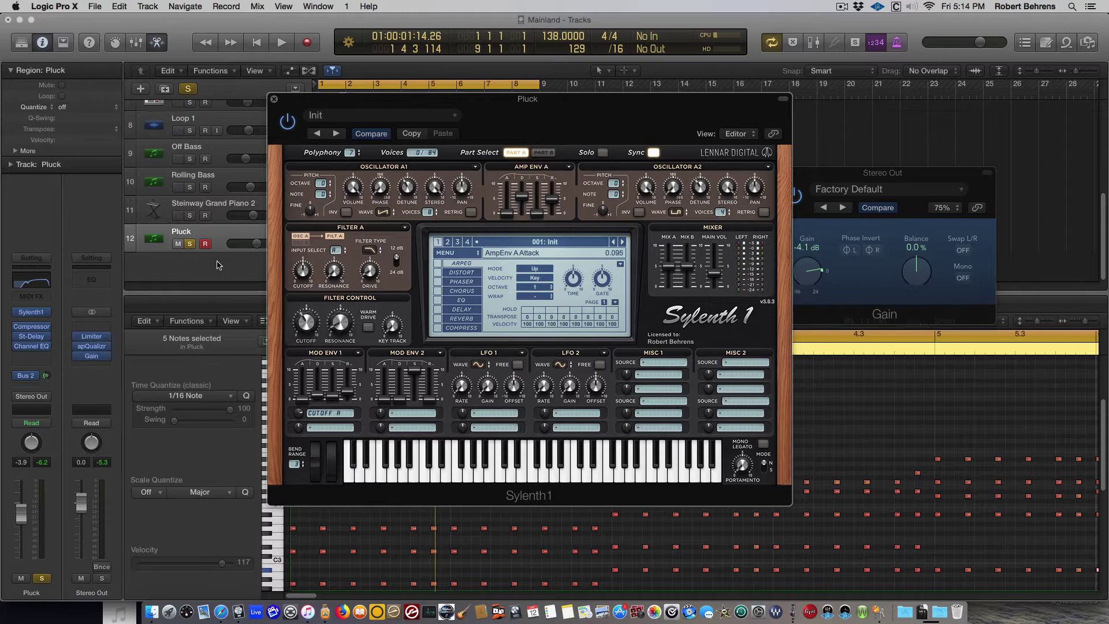
pyautogui.press('space')
pyautogui.press('space')
pyautogui.moveTo(331, 391)
pyautogui.mouseDown()
pyautogui.moveTo(324, 402)
pyautogui.moveTo(340, 402)
pyautogui.mouseUp()
pyautogui.moveTo(302, 327)
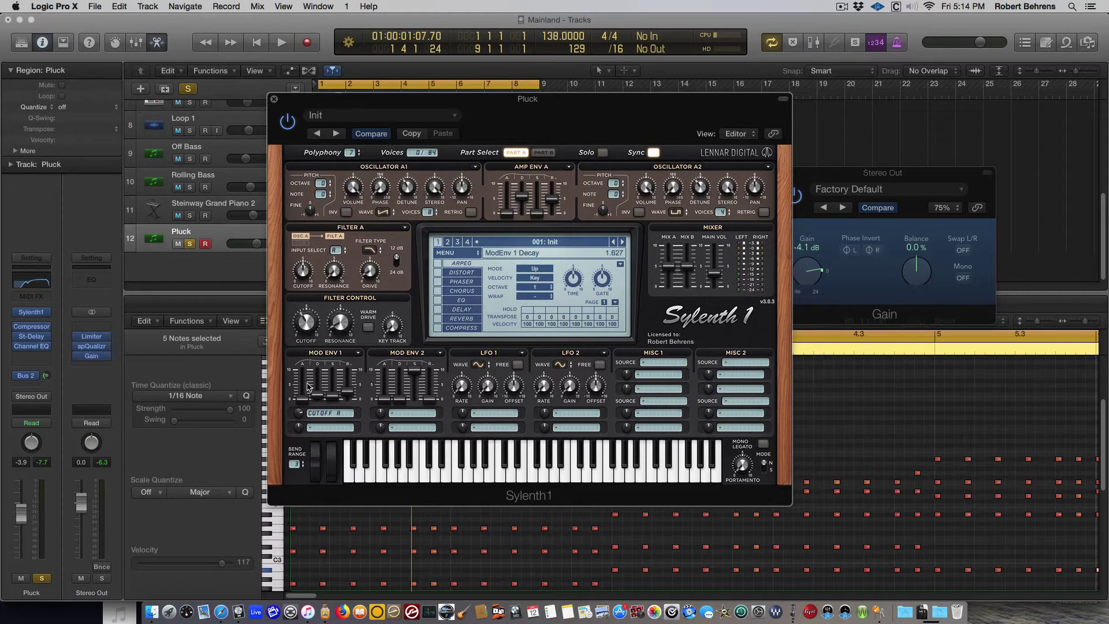
pyautogui.press('space')
pyautogui.press('space')
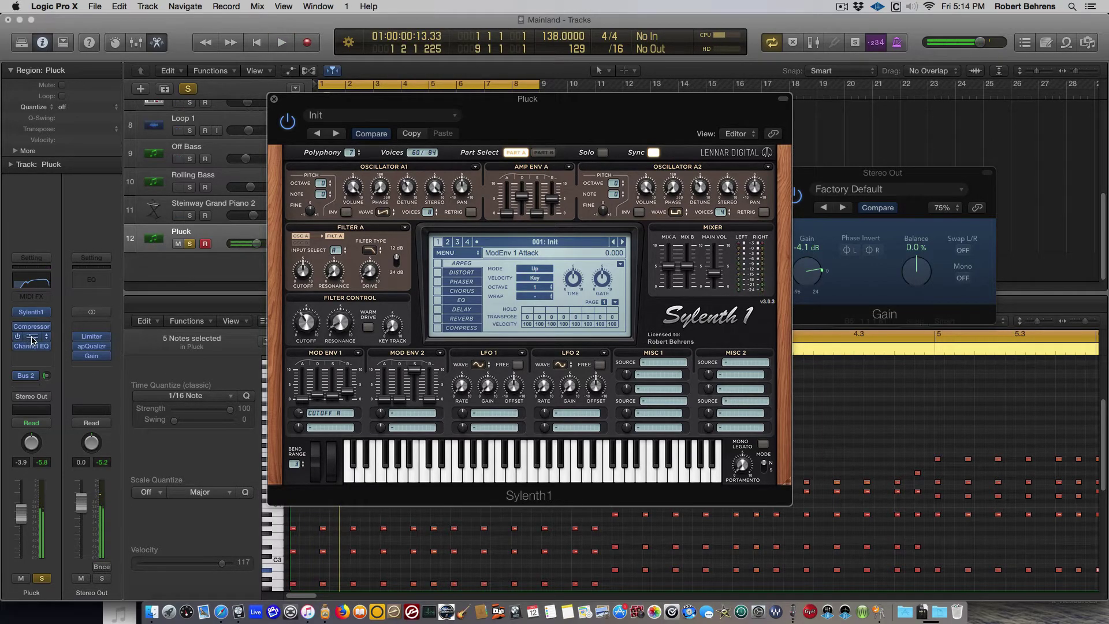
# Open the Pluck's Stereo Delay and compare the sound with the delay bypassed and enabled during playback.
pyautogui.click(32, 337)
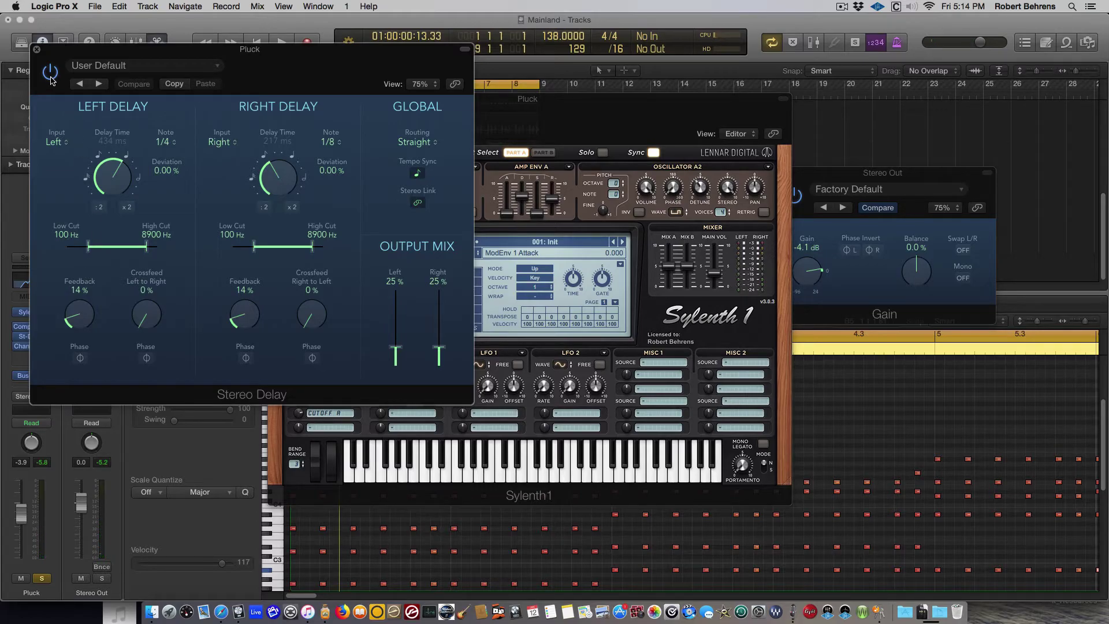
pyautogui.click(50, 72)
pyautogui.press('space')
pyautogui.click(50, 72)
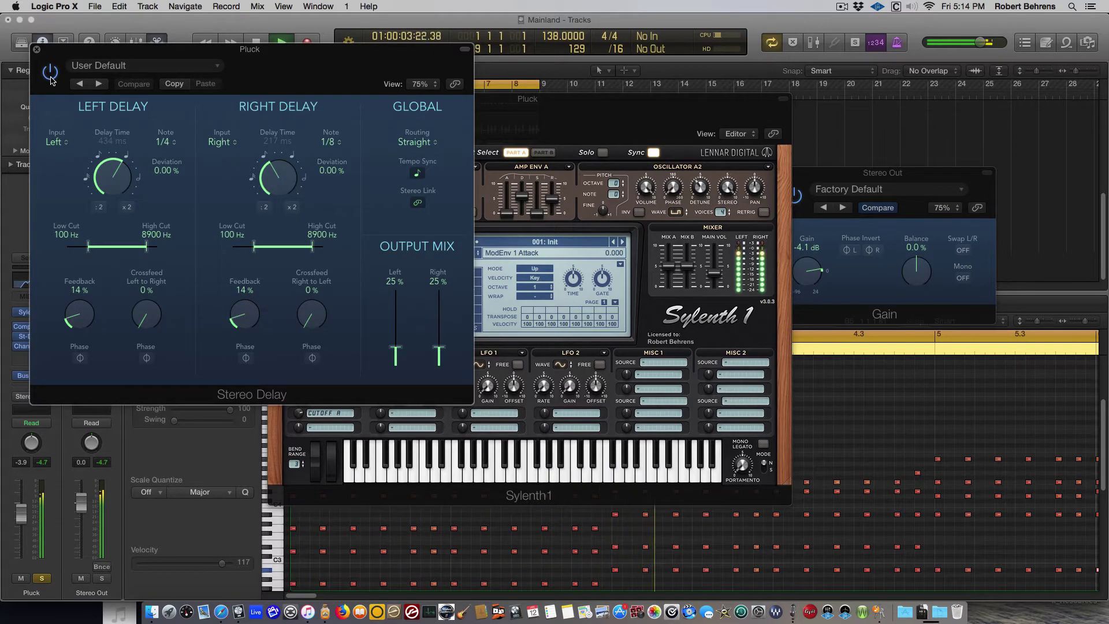
pyautogui.click(51, 78)
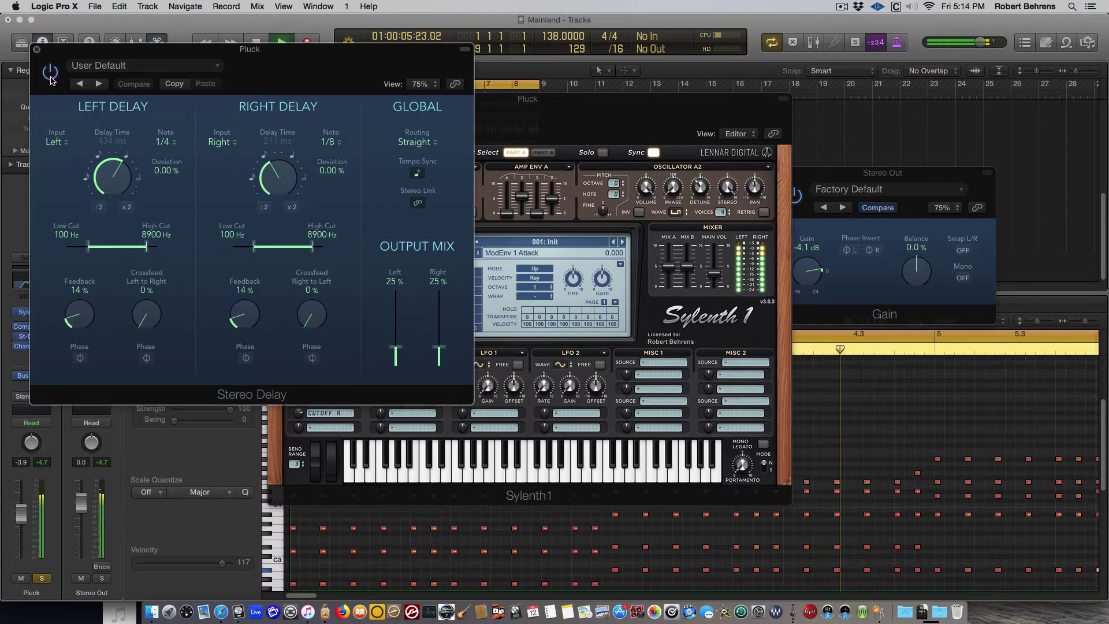
pyautogui.press('space')
pyautogui.click(51, 75)
pyautogui.moveTo(53, 53); pyautogui.dragTo(209, 86)
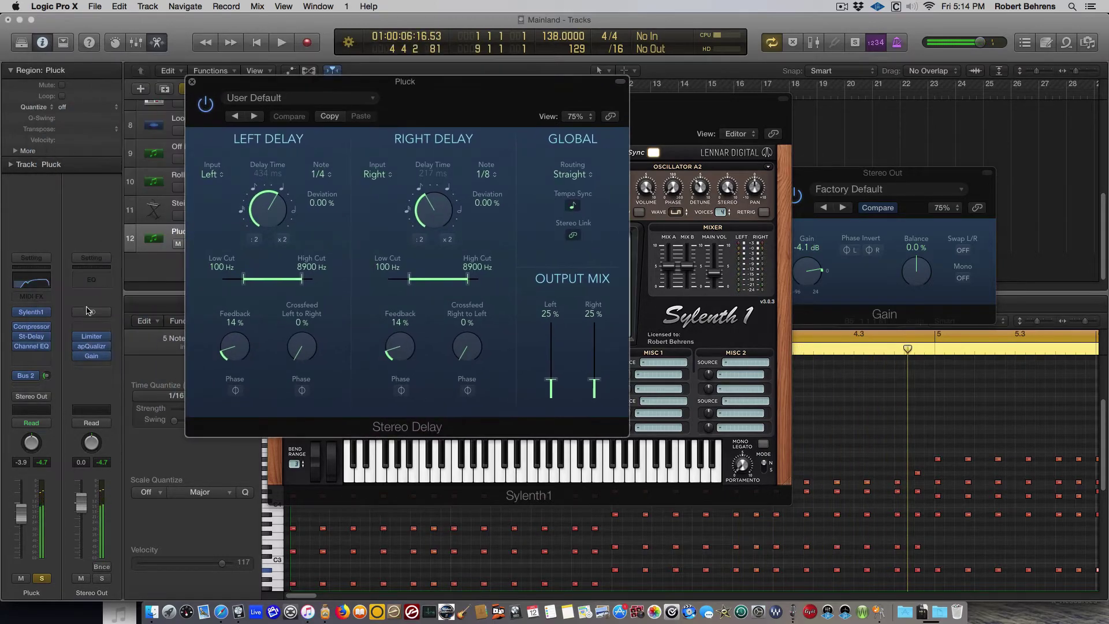
# Review the band settings of the Pluck's Channel EQ and close its window.
pyautogui.click(35, 345)
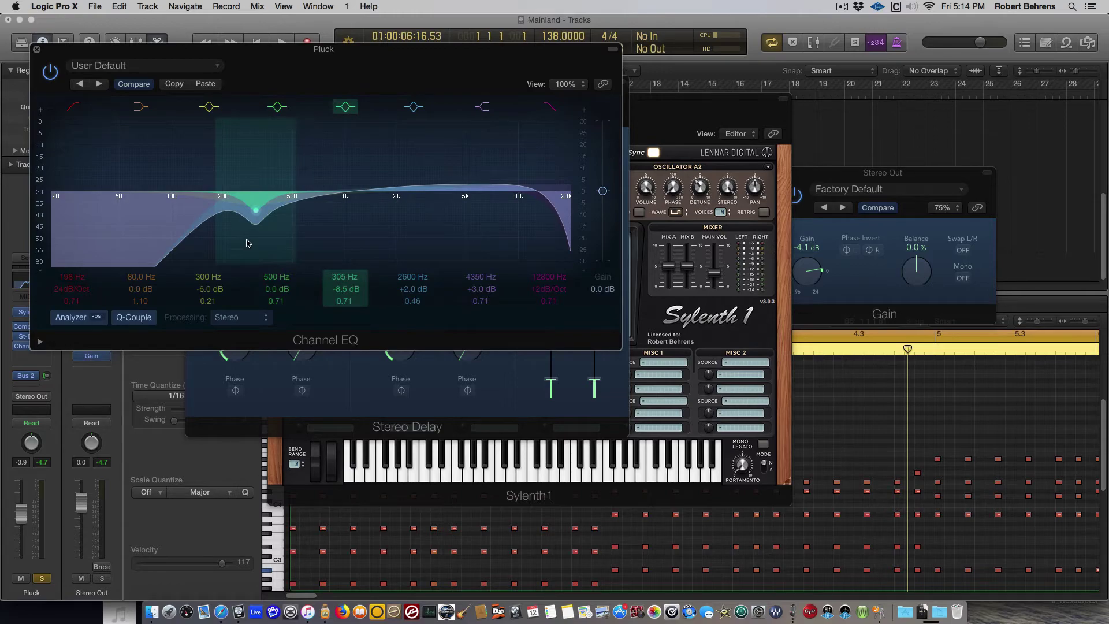
pyautogui.click(47, 70)
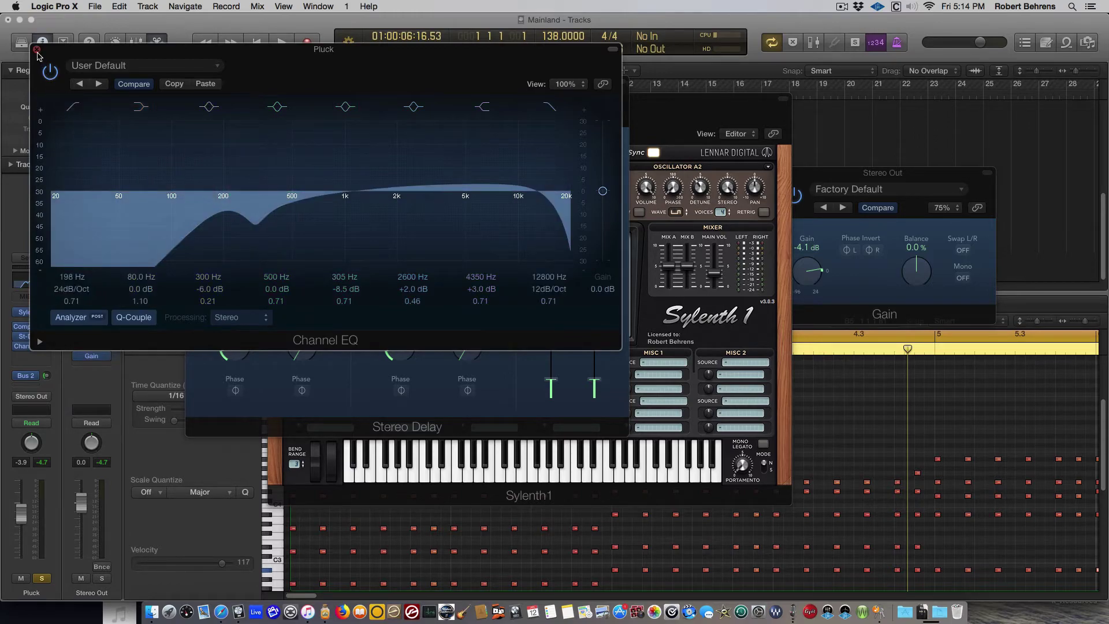
pyautogui.click(36, 51)
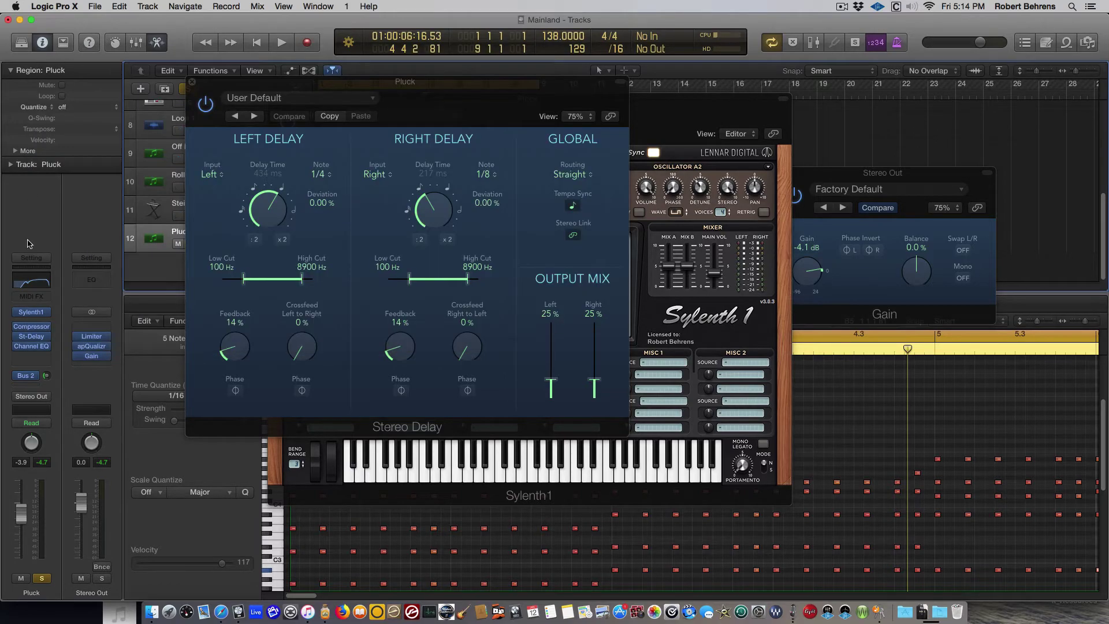
# Show the Bus 2 Chamber channel, open its ArtsAcoustic Reverb and play the Pluck through it.
pyautogui.click(28, 377)
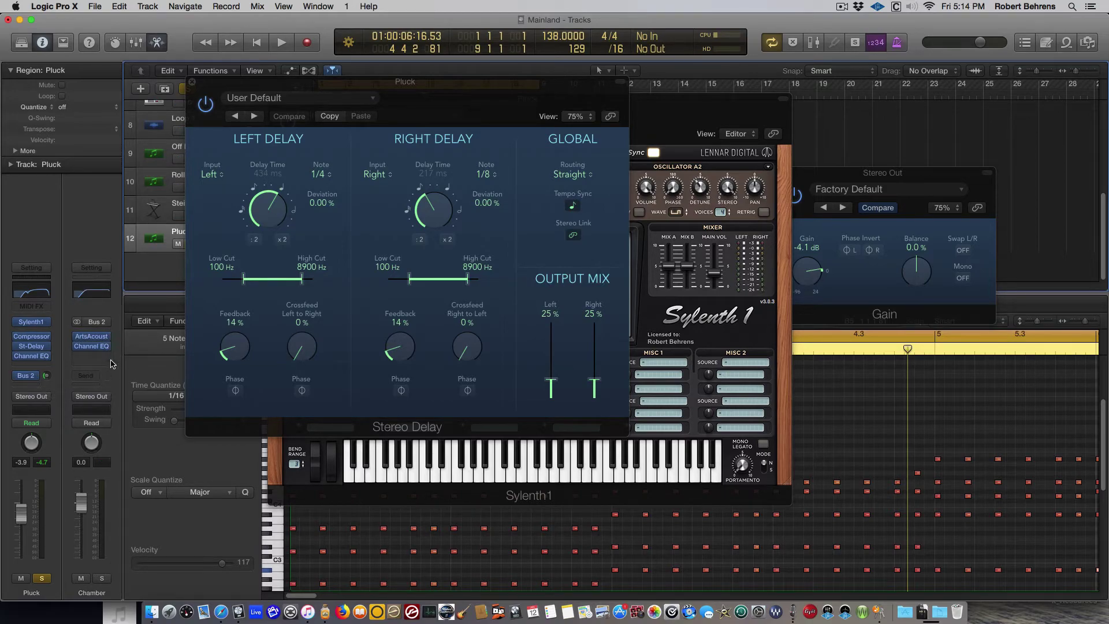
pyautogui.click(90, 338)
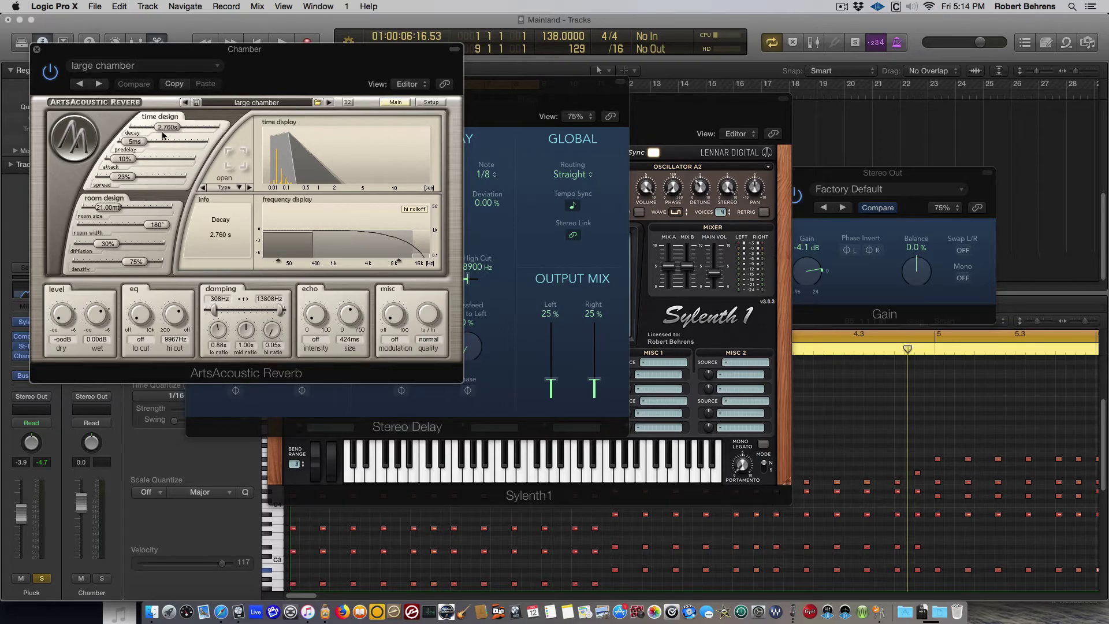
pyautogui.press('space')
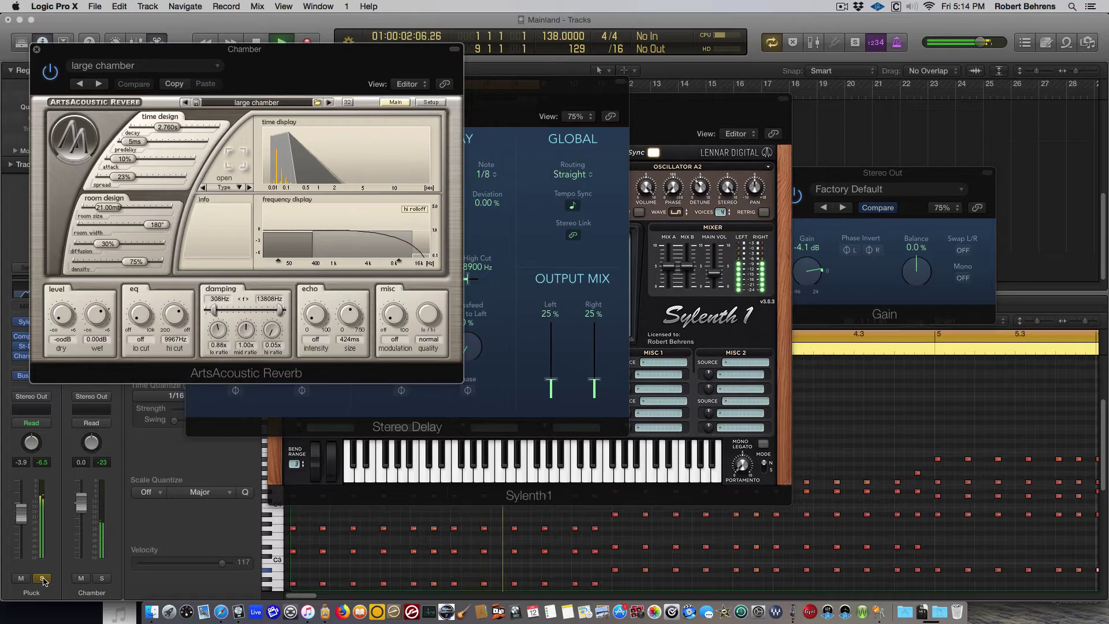
pyautogui.press('space')
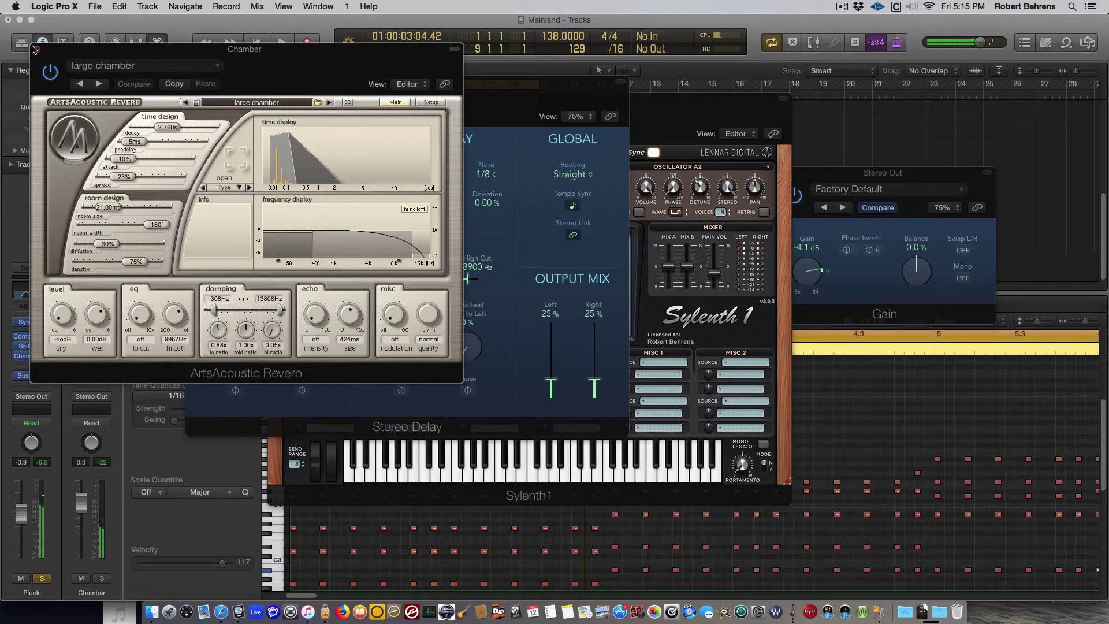
# Close the ArtsAcoustic Reverb, Stereo Delay, Sylenth1 and Stereo Out Gain windows.
pyautogui.click(35, 49)
pyautogui.click(192, 82)
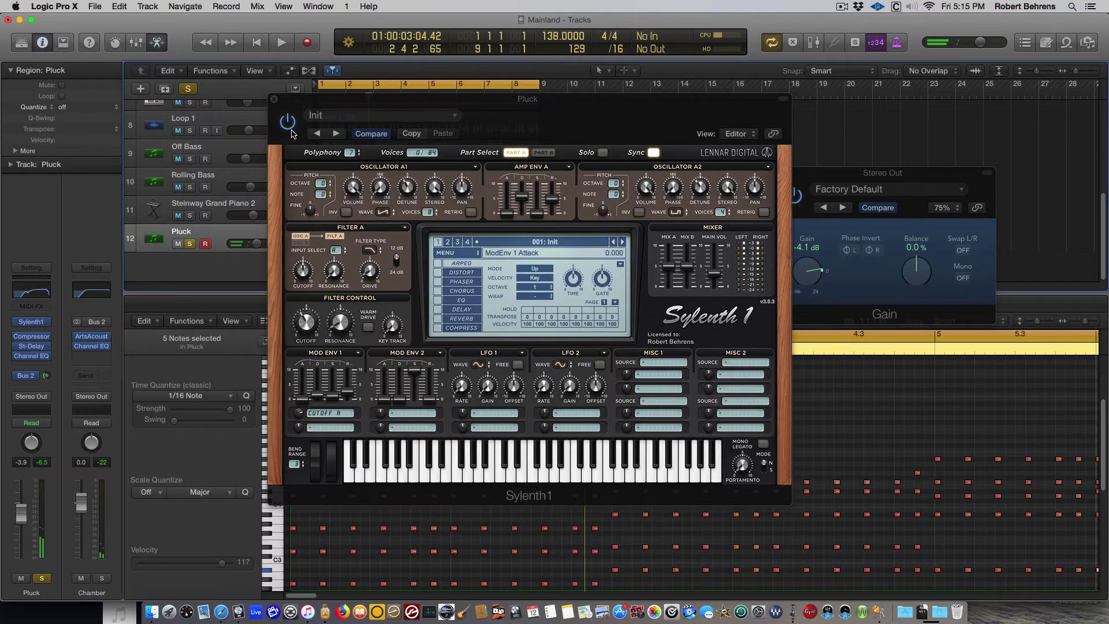
pyautogui.click(273, 98)
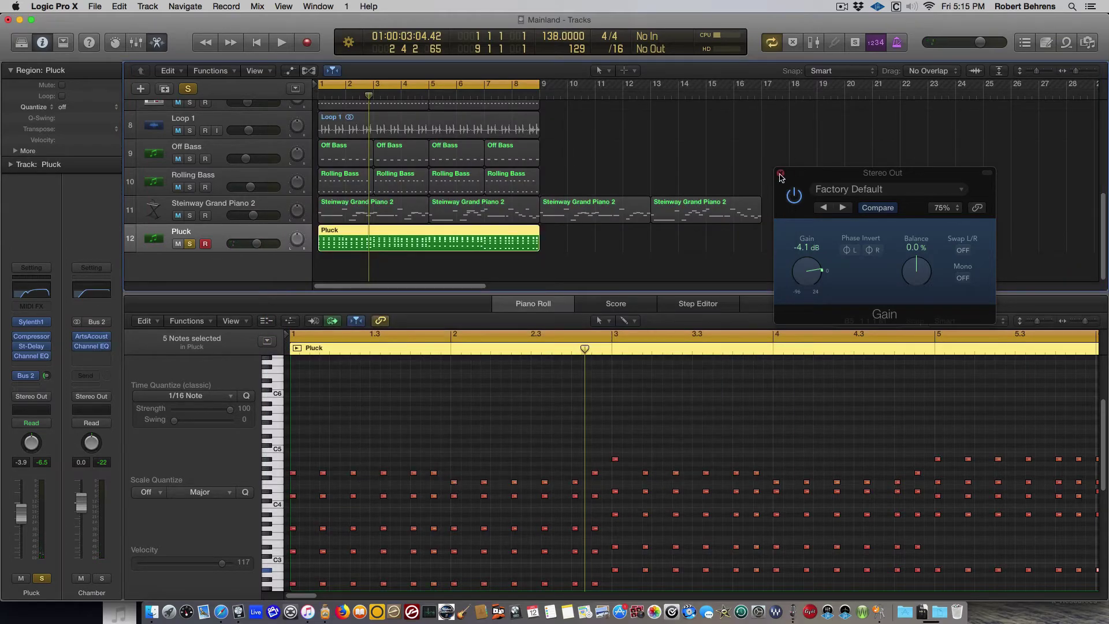
pyautogui.click(780, 174)
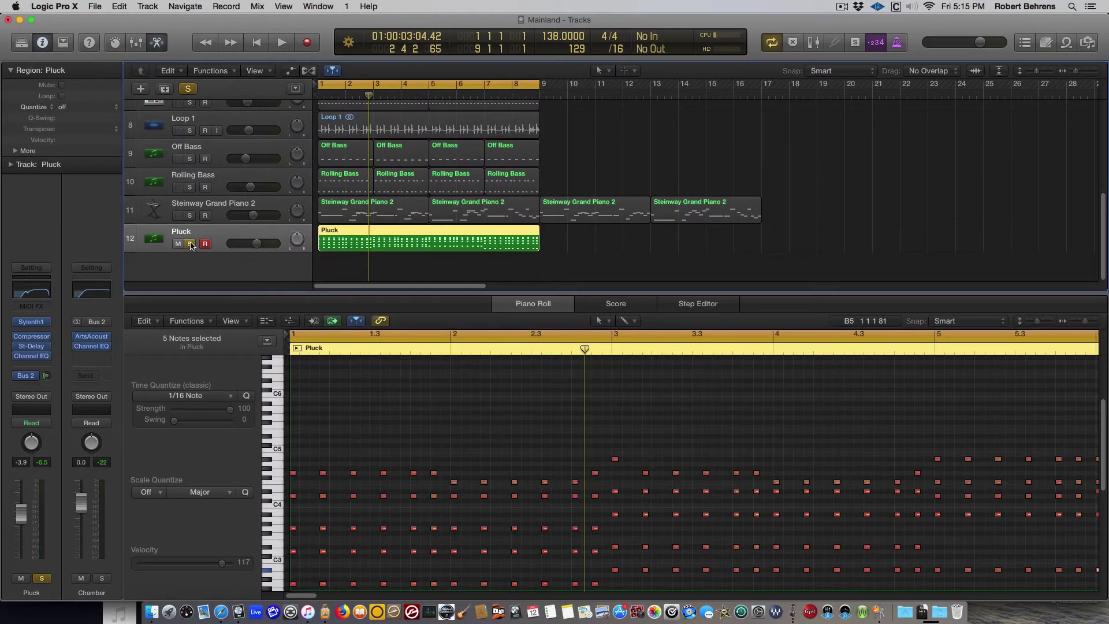
# Clear the current solo and solo every track from Side Chain TRGR_bip through the Shaker and Loop 1.
pyautogui.scroll(5, 195, 237)
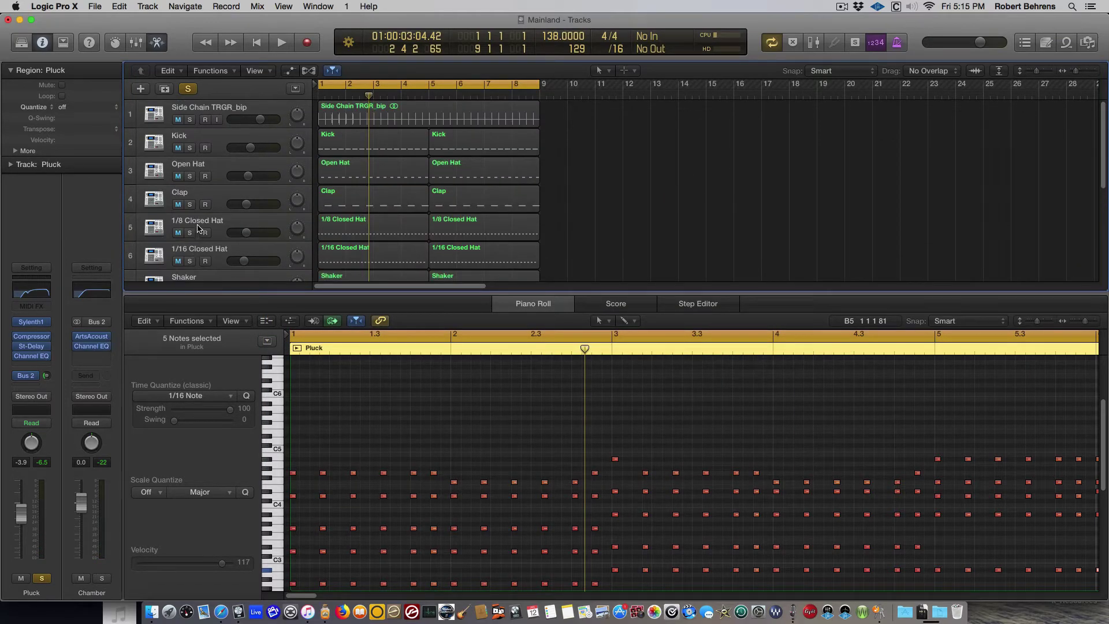
pyautogui.click(187, 88)
pyautogui.moveTo(189, 120); pyautogui.dragTo(195, 248)
pyautogui.scroll(-2, 196, 239)
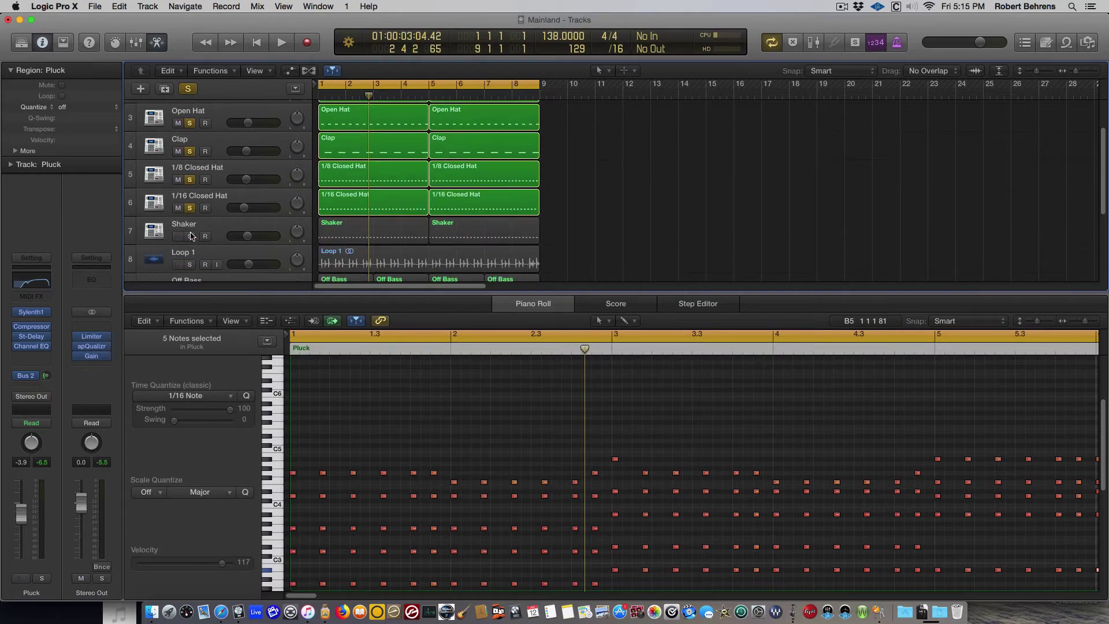
pyautogui.click(190, 236)
pyautogui.scroll(-2, 190, 243)
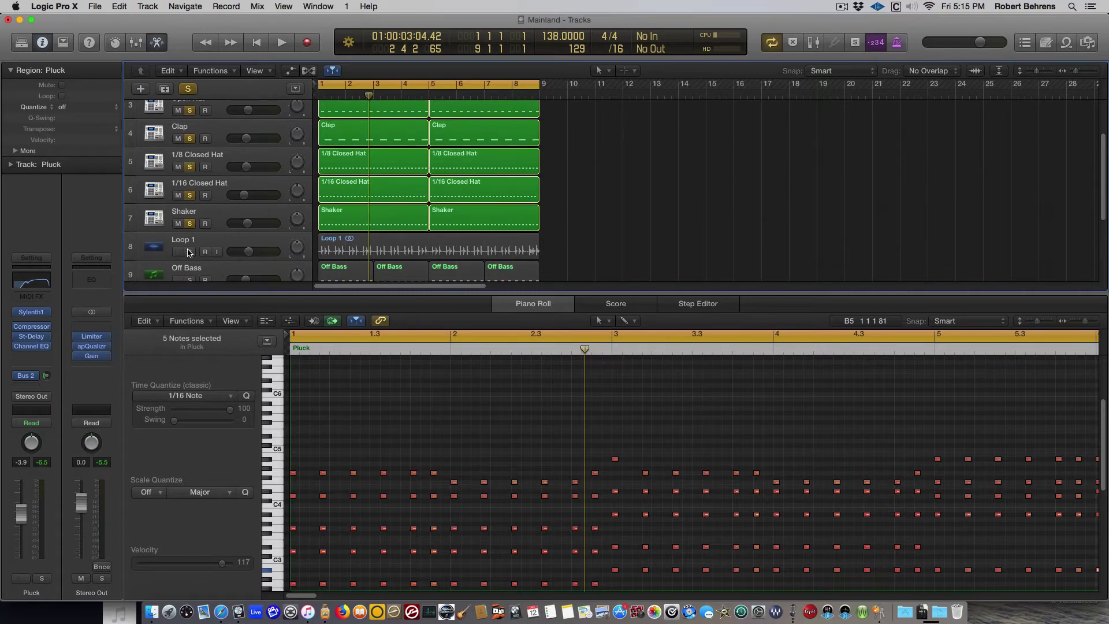
pyautogui.click(191, 252)
pyautogui.scroll(-2, 199, 243)
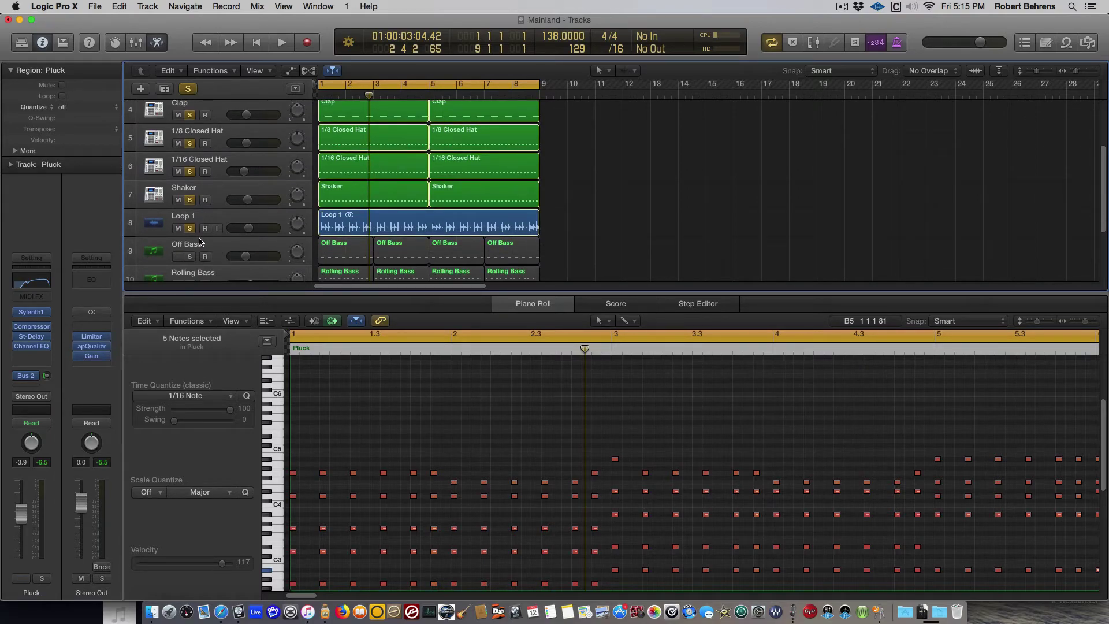
# Add the Off Bass and Rolling Bass to the solo and audition them with the drums, looping only bars 1 and 2.
pyautogui.scroll(-2, 199, 243)
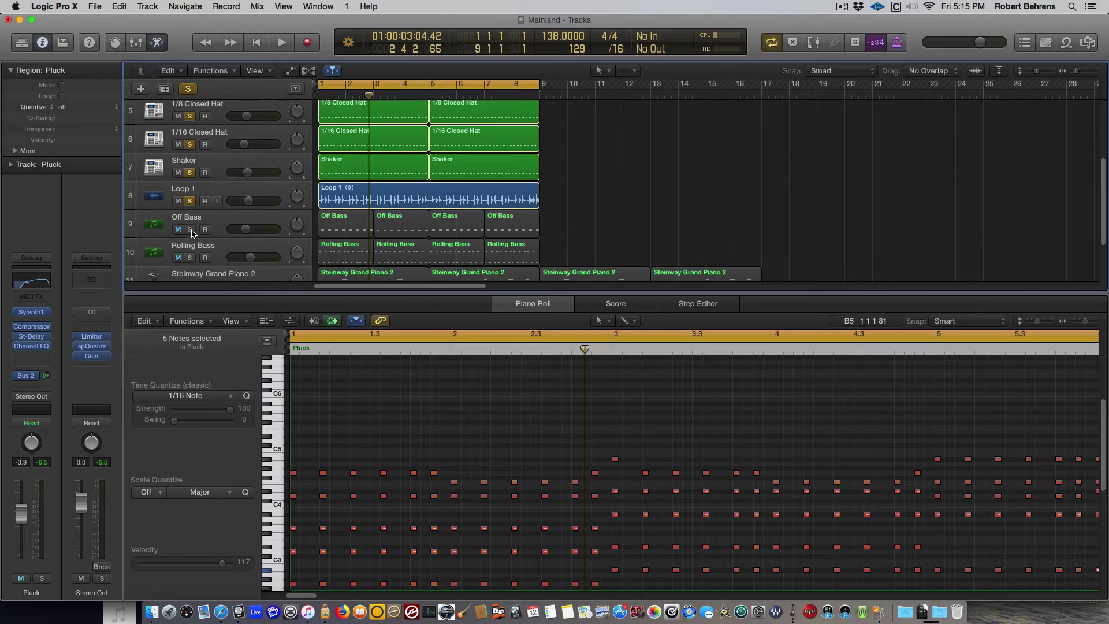
pyautogui.scroll(-1, 207, 231)
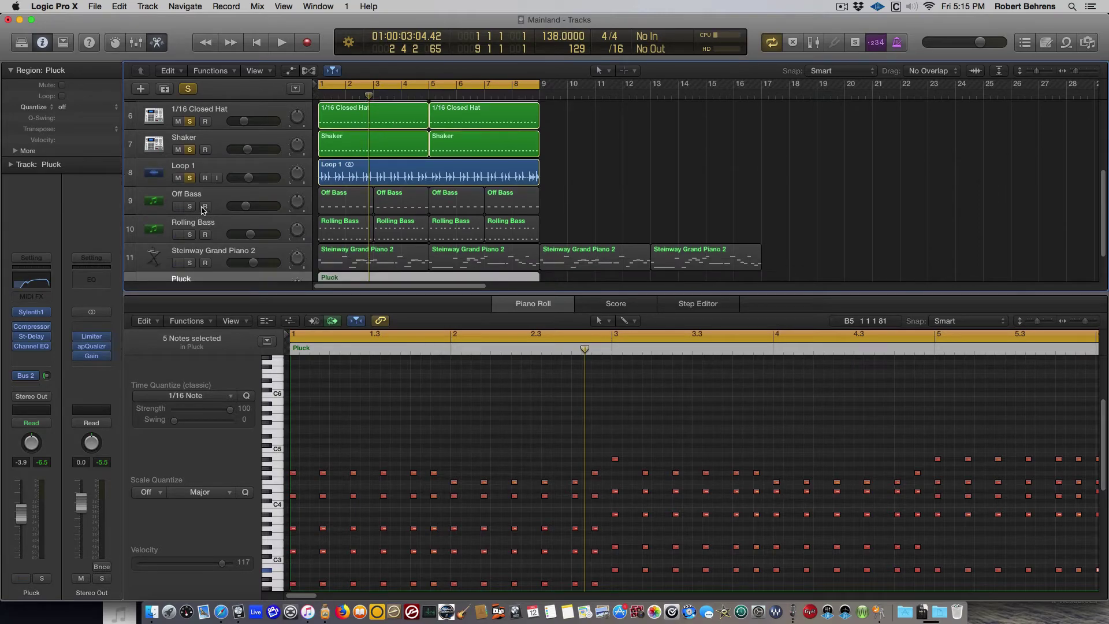
pyautogui.moveTo(546, 87); pyautogui.dragTo(372, 102)
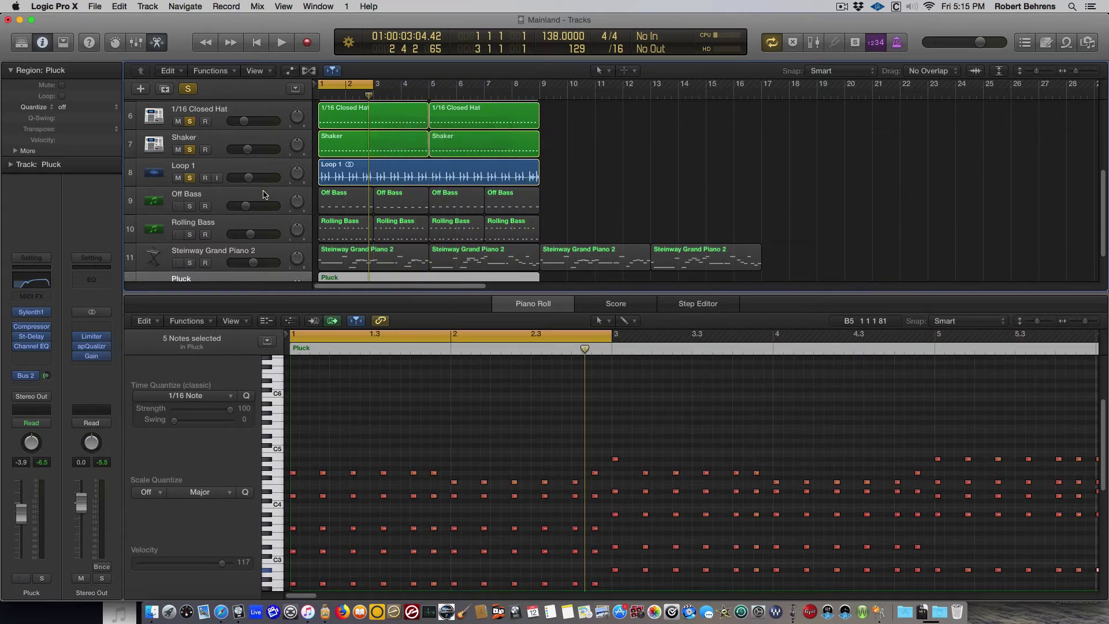
pyautogui.click(190, 207)
pyautogui.click(190, 235)
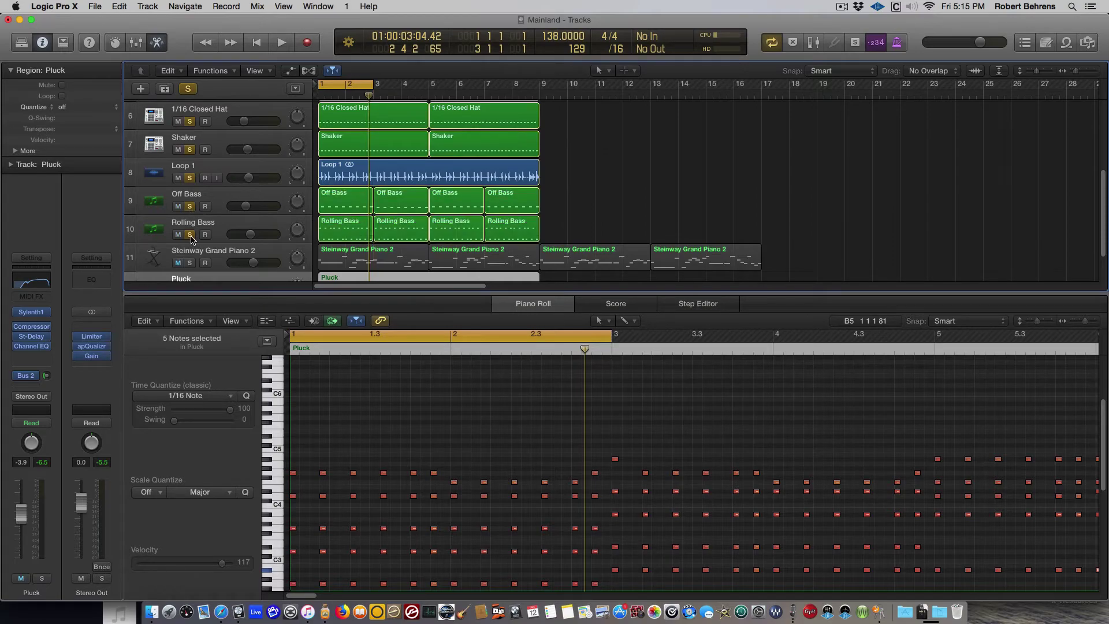
pyautogui.press('space')
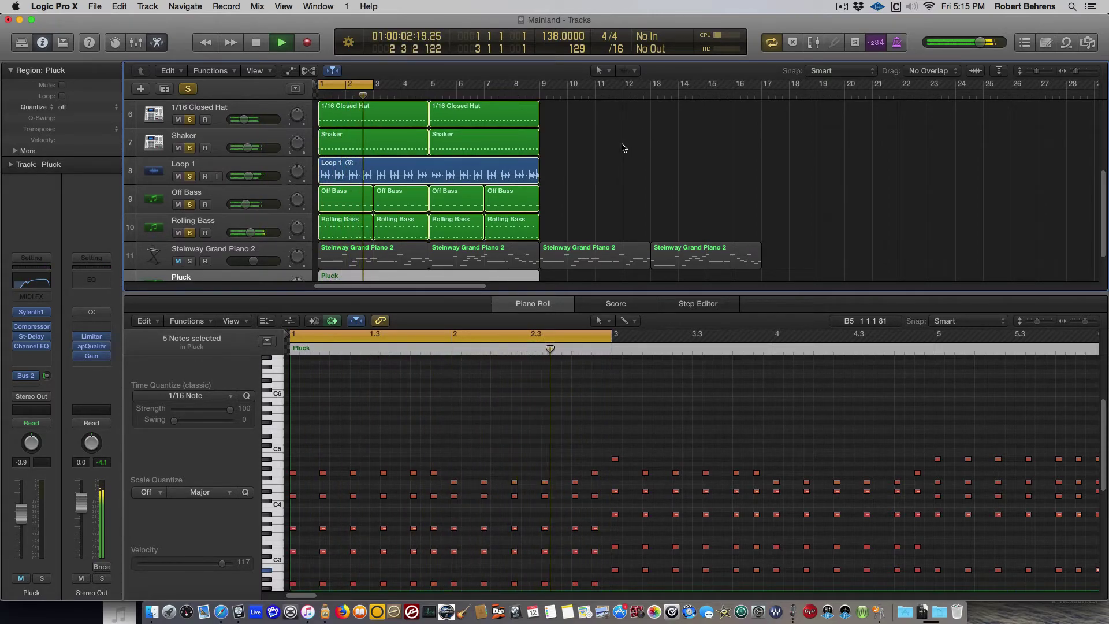
pyautogui.hotkey('ctrl', 'm')
pyautogui.press('space')
# Extend the cycle range to the start of bar 9, add Steinway Grand Piano 2 and Pluck to the solo, and play the full mix.
pyautogui.moveTo(370, 86); pyautogui.dragTo(539, 88)
pyautogui.scroll(-2, 422, 146)
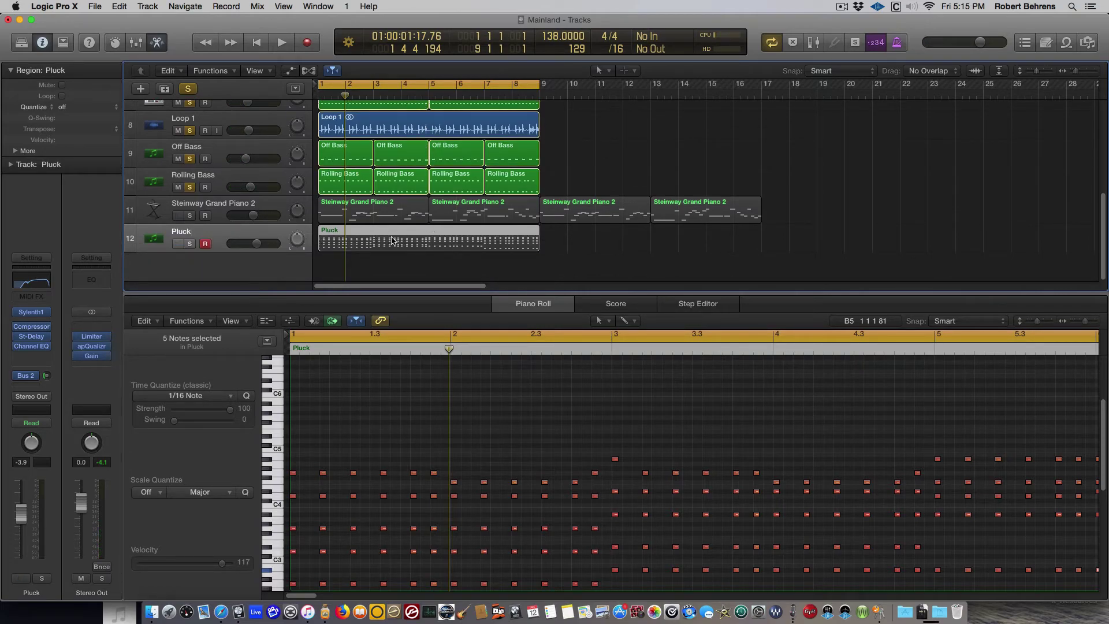
pyautogui.click(190, 216)
pyautogui.click(191, 245)
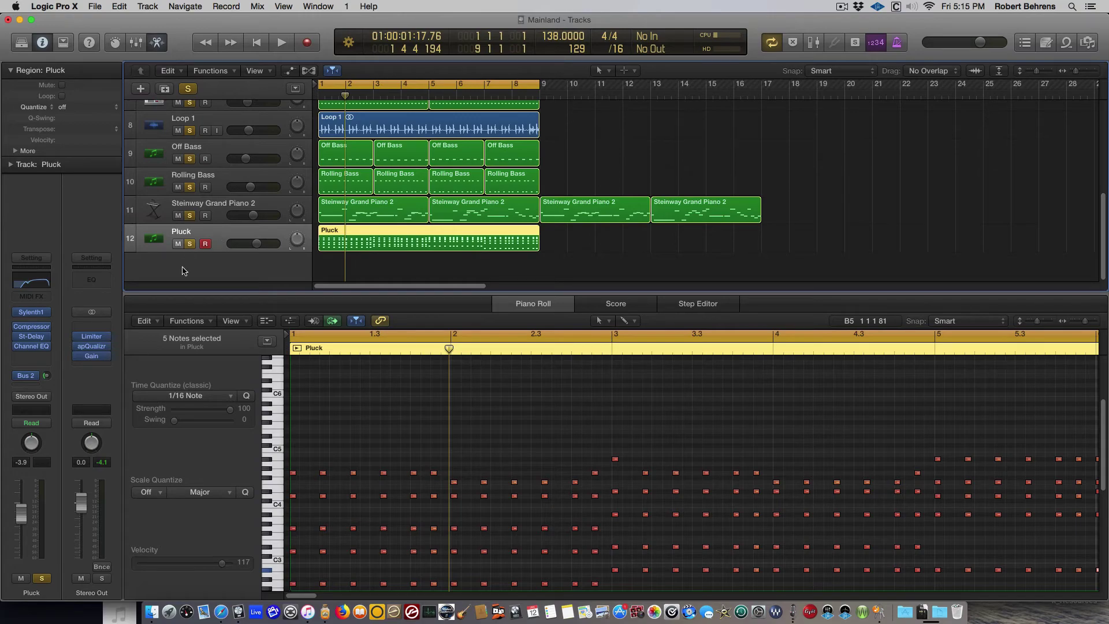
pyautogui.press('space')
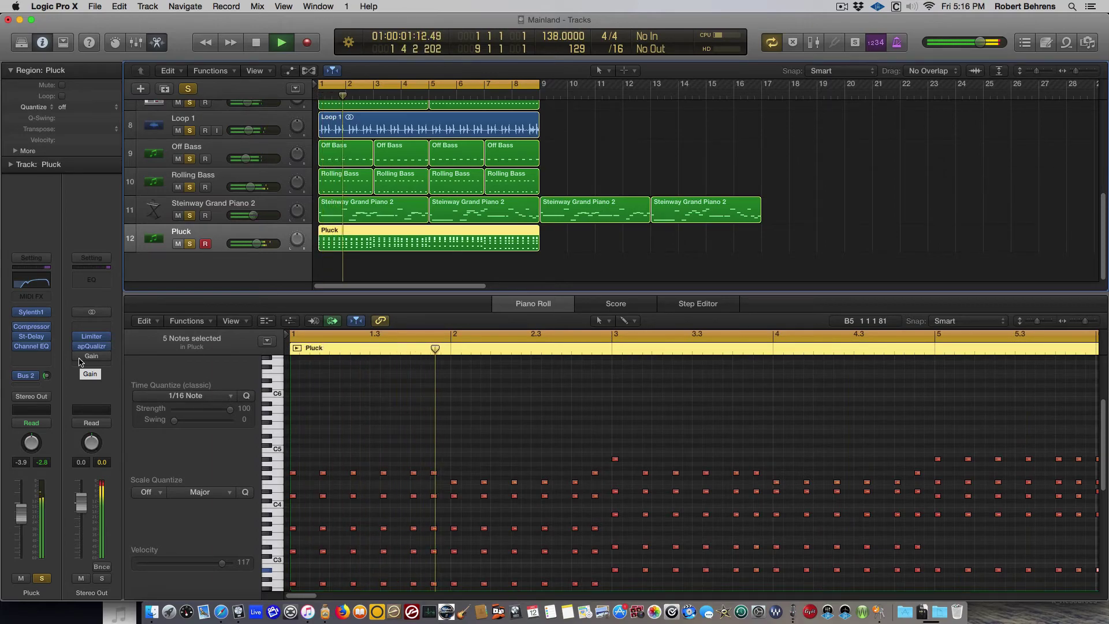
pyautogui.press('space')
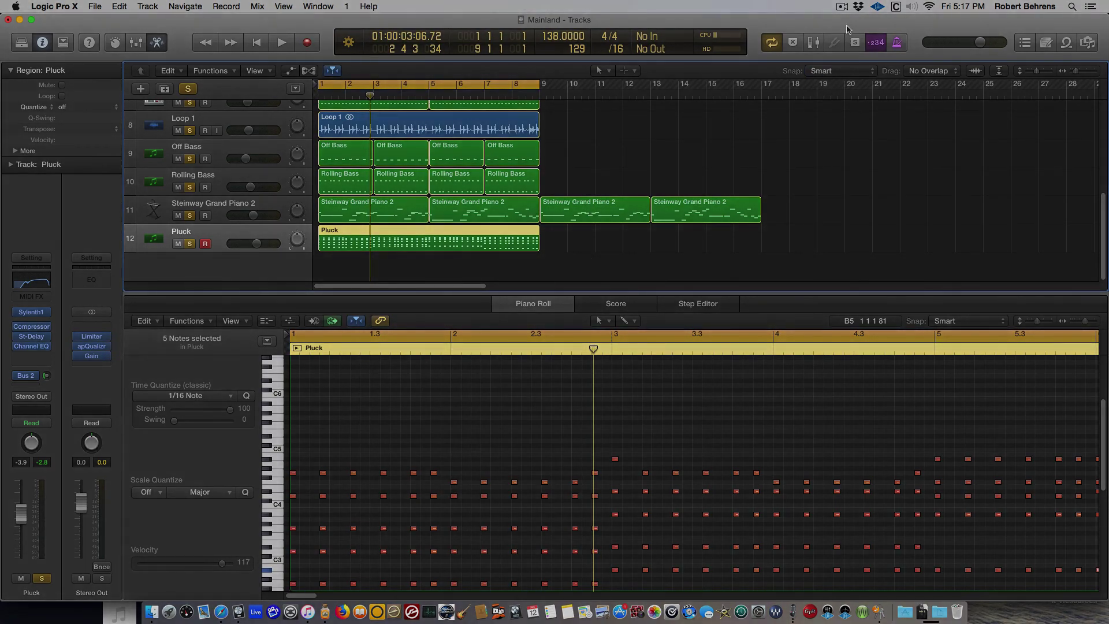
pyautogui.press('space')
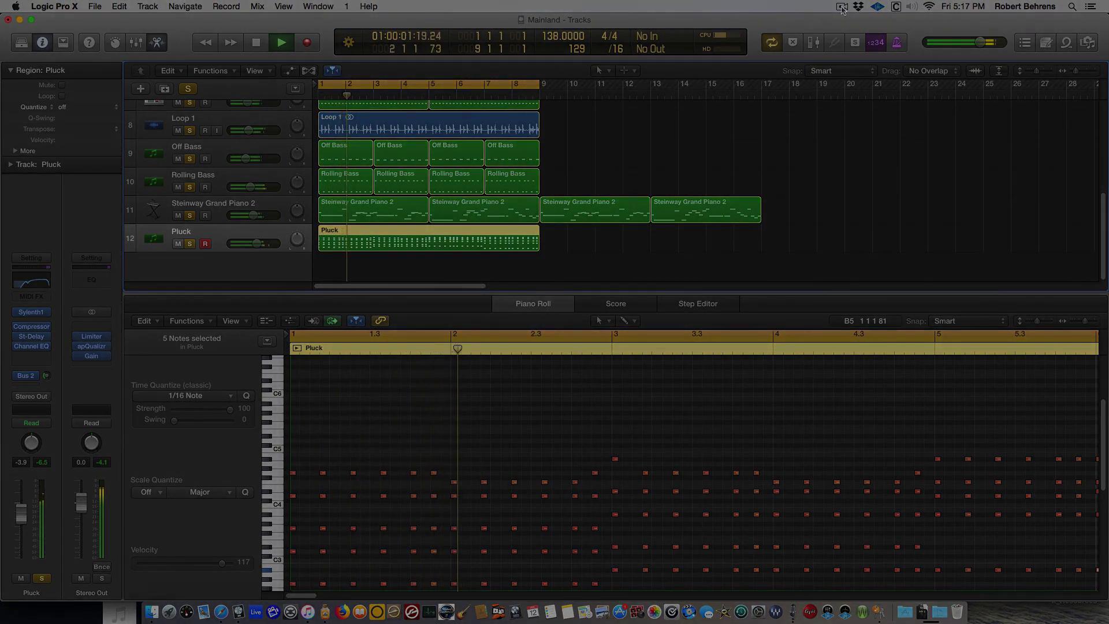